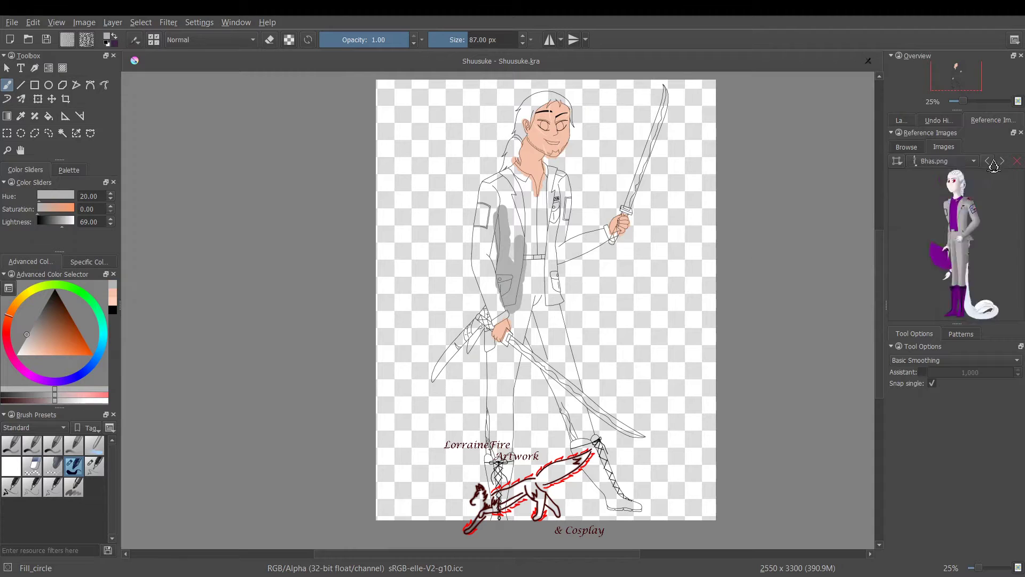
Paint the suit jacket and trousers with flat grey at 87 px
{"action": "left_click", "coordinate": [1002, 161]}
{"action": "mouse_move", "coordinate": [496, 206]}
{"action": "left_mouse_down"}
{"action": "mouse_move", "coordinate": [506, 174]}
{"action": "mouse_move", "coordinate": [511, 229]}
{"action": "mouse_move", "coordinate": [478, 227]}
{"action": "mouse_move", "coordinate": [497, 314]}
{"action": "mouse_move", "coordinate": [489, 295]}
{"action": "mouse_move", "coordinate": [490, 339]}
{"action": "mouse_move", "coordinate": [517, 357]}
{"action": "mouse_move", "coordinate": [494, 402]}
{"action": "mouse_move", "coordinate": [508, 405]}
{"action": "mouse_move", "coordinate": [540, 284]}
{"action": "mouse_move", "coordinate": [543, 334]}
{"action": "mouse_move", "coordinate": [557, 368]}
{"action": "mouse_move", "coordinate": [561, 336]}
{"action": "mouse_move", "coordinate": [584, 411]}
{"action": "mouse_move", "coordinate": [547, 370]}
{"action": "mouse_move", "coordinate": [579, 438]}
{"action": "mouse_move", "coordinate": [594, 439]}
{"action": "mouse_move", "coordinate": [554, 290]}
{"action": "mouse_move", "coordinate": [551, 170]}
{"action": "mouse_move", "coordinate": [562, 252]}
{"action": "mouse_move", "coordinate": [570, 245]}
{"action": "mouse_move", "coordinate": [553, 261]}
{"action": "mouse_move", "coordinate": [597, 236]}
{"action": "left_mouse_up"}
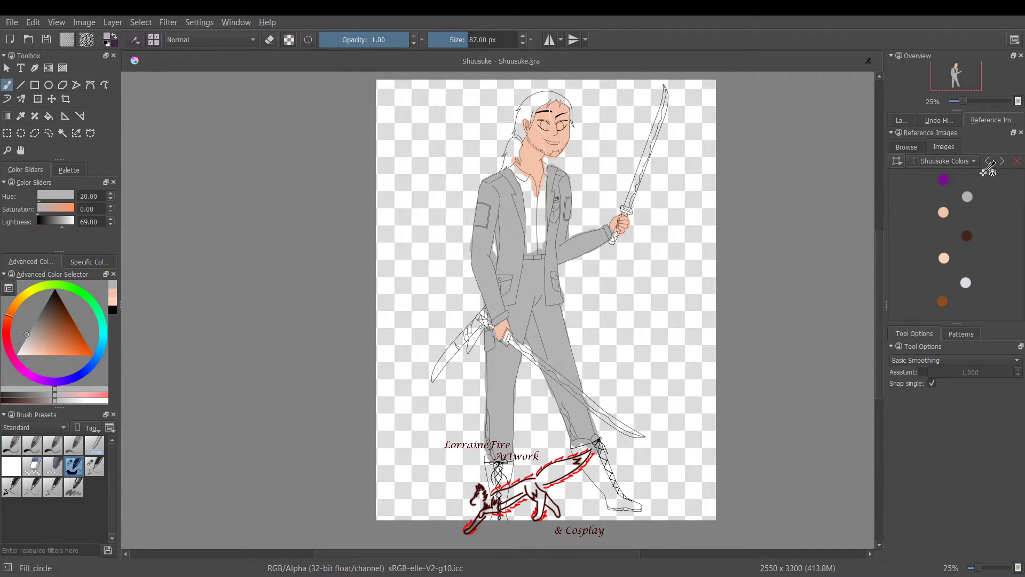
Color both sword blades pale blue-grey and their guards grey, sampling from the Shuusuke Colors reference swatches
{"action": "left_click", "coordinate": [988, 161]}
{"action": "left_click", "coordinate": [1002, 162]}
{"action": "left_click", "coordinate": [965, 283]}
{"action": "left_click_drag", "start_coordinate": [511, 342], "coordinate": [639, 435]}
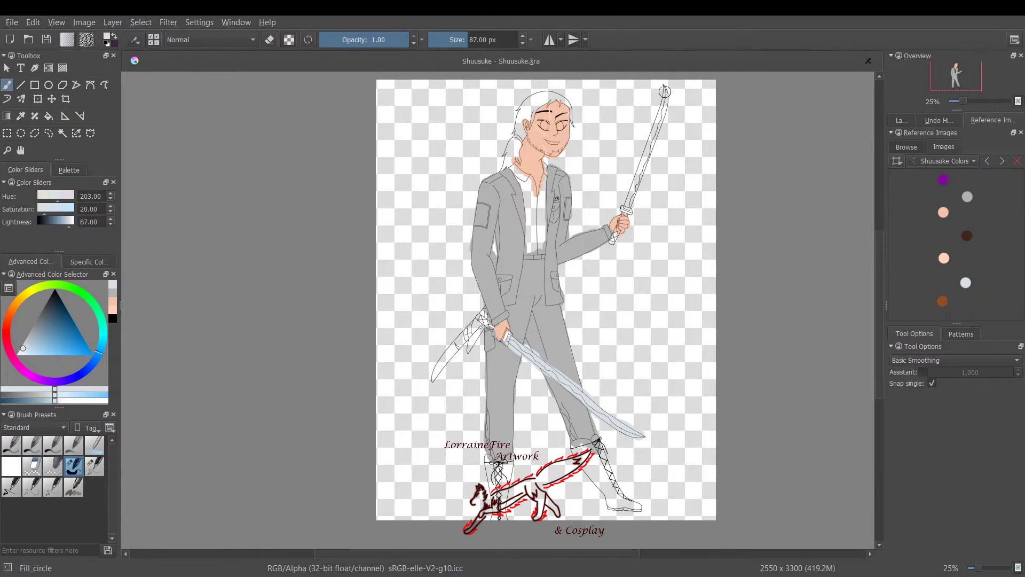
{"action": "left_click_drag", "start_coordinate": [664, 91], "coordinate": [619, 230]}
{"action": "left_click", "coordinate": [967, 196]}
{"action": "left_click_drag", "start_coordinate": [623, 208], "coordinate": [630, 212]}
Sample purple from the Shuusuke Colors reference and paint the shirt and both boots with it
{"action": "left_click", "coordinate": [1000, 161]}
{"action": "left_click", "coordinate": [1000, 160]}
{"action": "left_click", "coordinate": [1002, 160]}
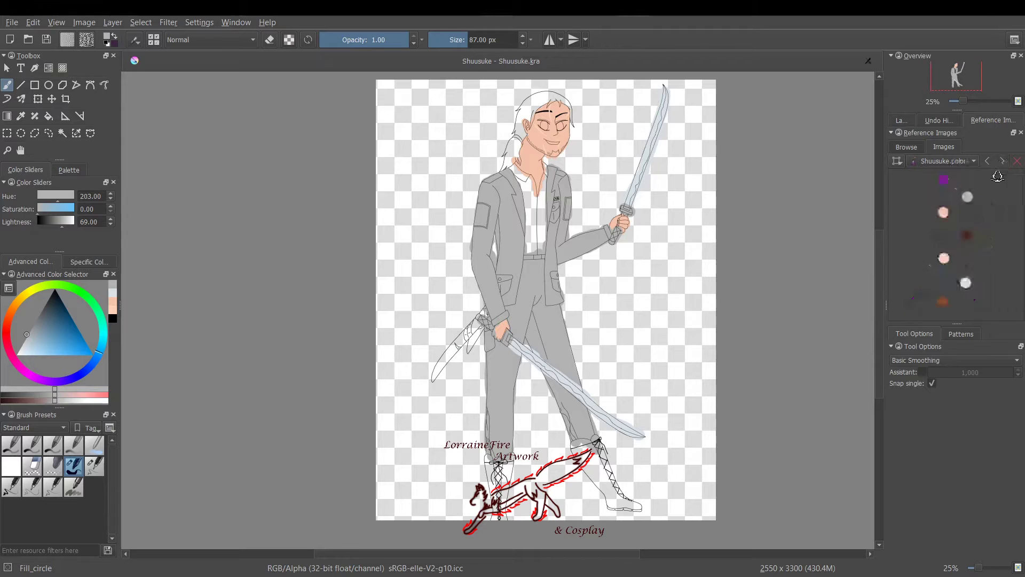
{"action": "left_click", "coordinate": [944, 179]}
{"action": "mouse_move", "coordinate": [515, 168]}
{"action": "left_mouse_down"}
{"action": "mouse_move", "coordinate": [539, 223]}
{"action": "mouse_move", "coordinate": [530, 201]}
{"action": "left_mouse_up"}
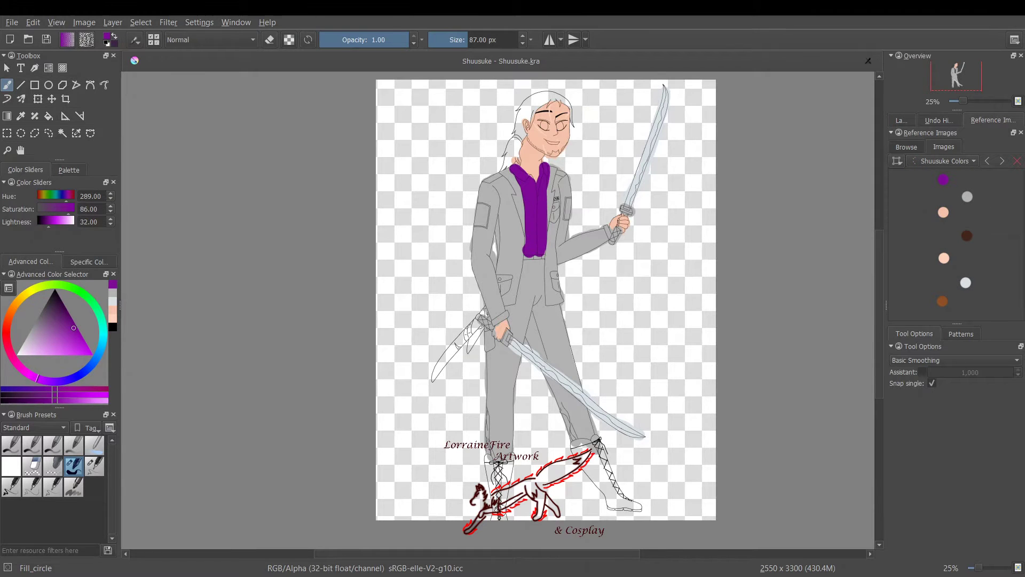
{"action": "left_click_drag", "start_coordinate": [499, 516], "coordinate": [491, 469]}
{"action": "mouse_move", "coordinate": [579, 445]}
{"action": "left_mouse_down"}
{"action": "mouse_move", "coordinate": [587, 470]}
{"action": "mouse_move", "coordinate": [640, 506]}
{"action": "left_mouse_up"}
Paint the scabbards at the hip purple and their fittings grey
{"action": "left_click_drag", "start_coordinate": [434, 379], "coordinate": [484, 309]}
{"action": "mouse_move", "coordinate": [485, 308]}
{"action": "left_mouse_down"}
{"action": "mouse_move", "coordinate": [468, 351]}
{"action": "mouse_move", "coordinate": [478, 334]}
{"action": "left_mouse_up"}
{"action": "left_click", "coordinate": [113, 292]}
{"action": "left_click_drag", "start_coordinate": [455, 346], "coordinate": [454, 348]}
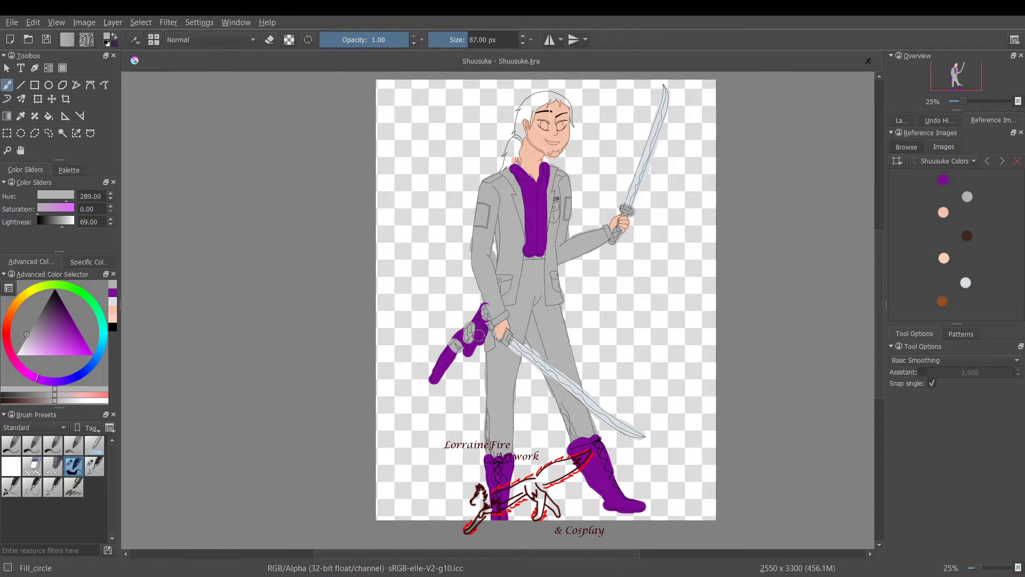
Add purple accents to the shoulder tabs, sleeve patches, jacket buttons and sword hilt with a 50 px brush
{"action": "left_click", "coordinate": [944, 179]}
{"action": "left_click_drag", "start_coordinate": [479, 205], "coordinate": [483, 205]}
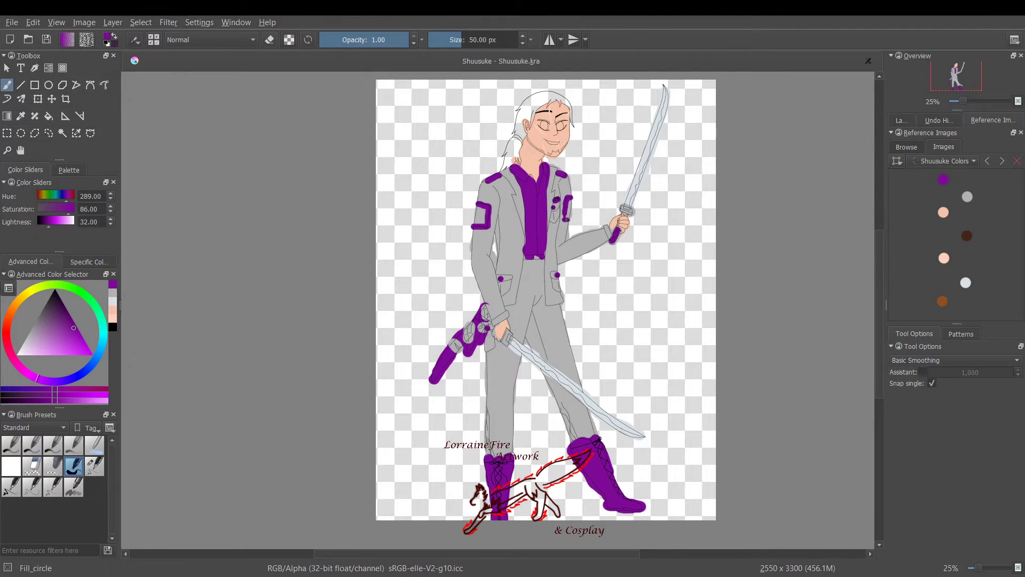
Sample the dark brown reference swatch and paint the hair and ponytail with it
{"action": "left_click", "coordinate": [1003, 160]}
{"action": "left_click", "coordinate": [1002, 163]}
{"action": "left_click", "coordinate": [967, 236]}
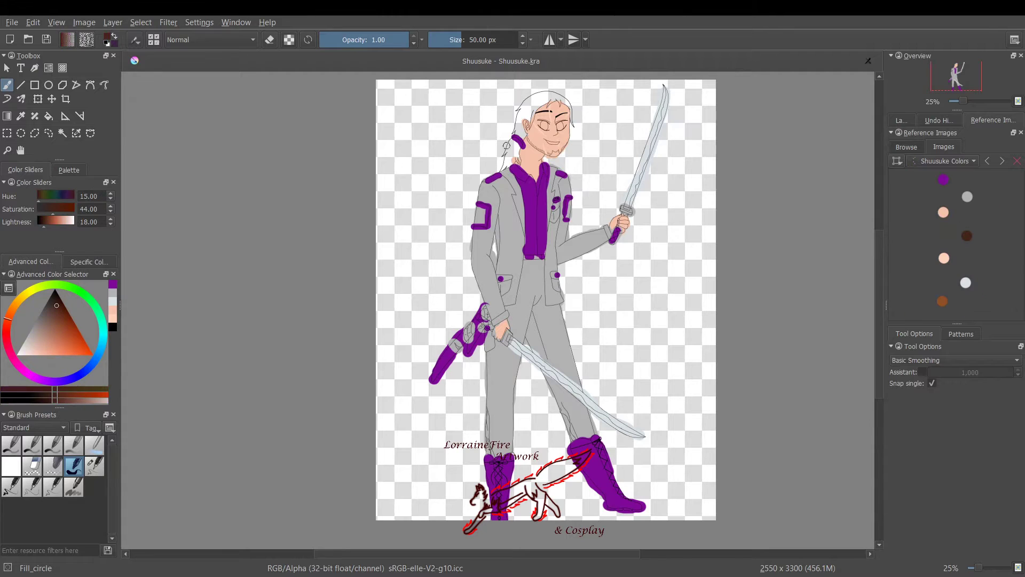
{"action": "left_click_drag", "start_coordinate": [515, 147], "coordinate": [508, 156]}
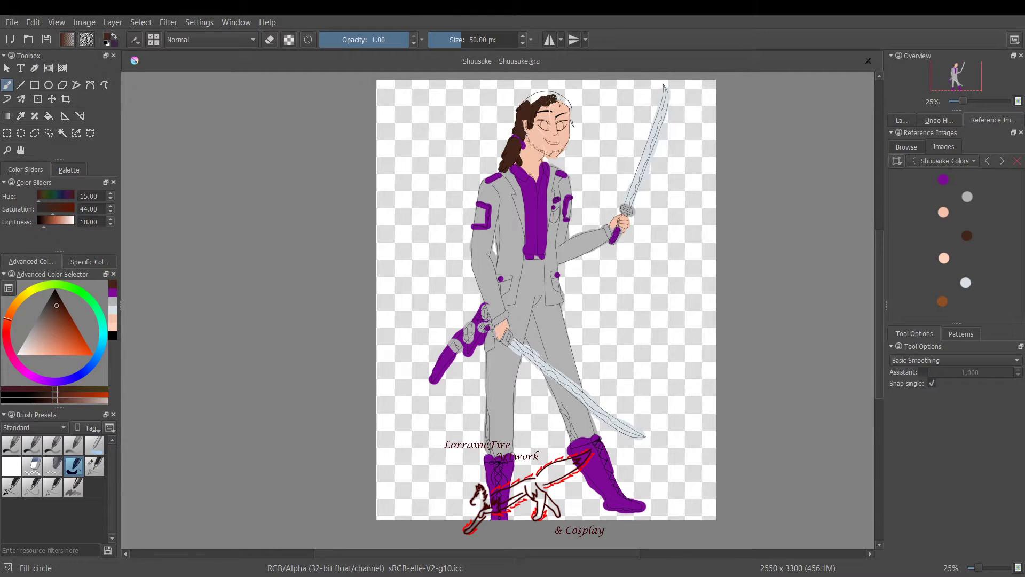
{"action": "left_click", "coordinate": [943, 300]}
{"action": "left_click", "coordinate": [1002, 161]}
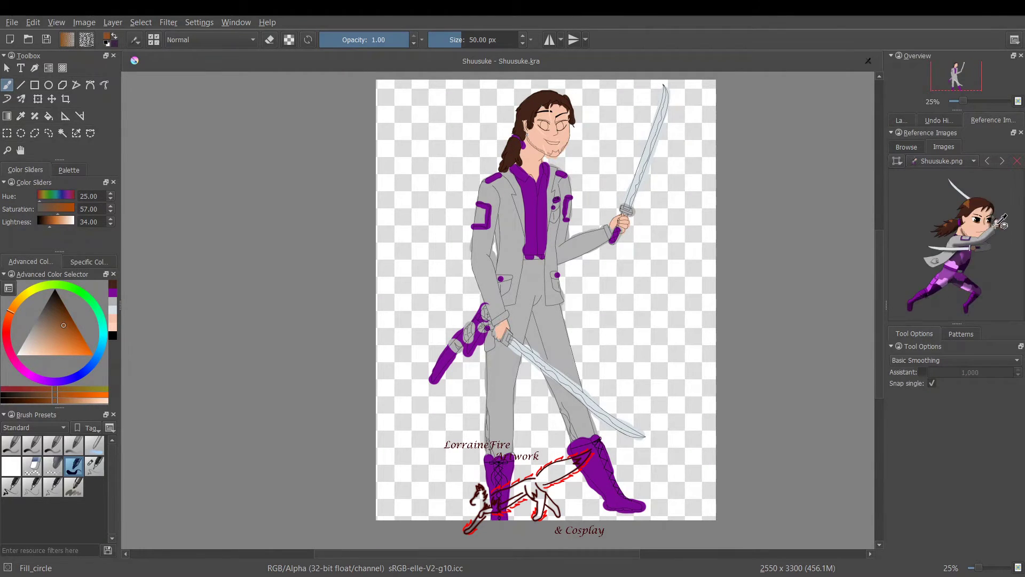
{"action": "left_click", "coordinate": [1002, 161]}
{"action": "left_click", "coordinate": [1002, 161]}
On the Colors layer, paint the eyes and teeth white and the irises dark brown
{"action": "left_click", "coordinate": [901, 121]}
{"action": "left_click", "coordinate": [939, 171]}
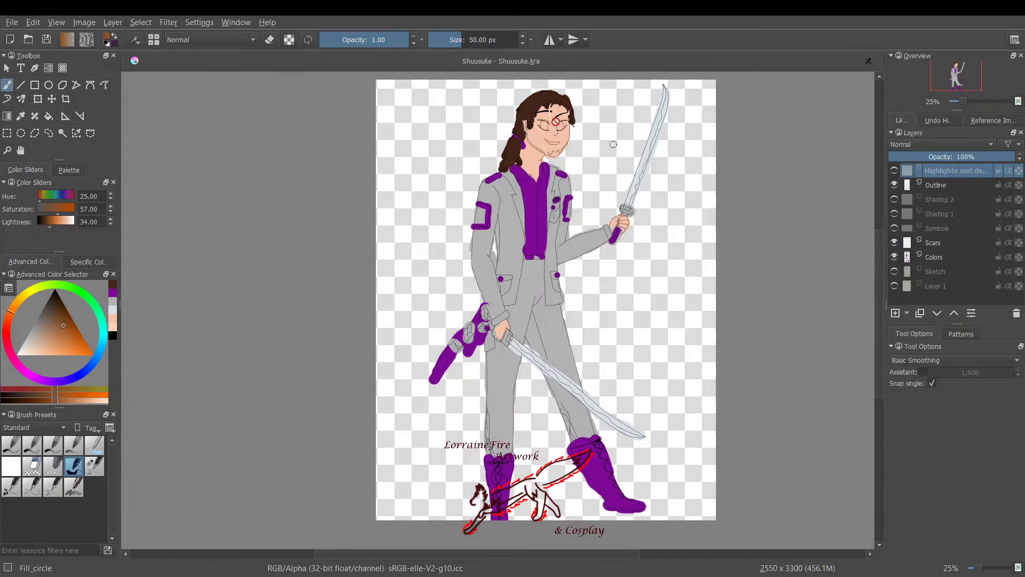
{"action": "left_click", "coordinate": [945, 257]}
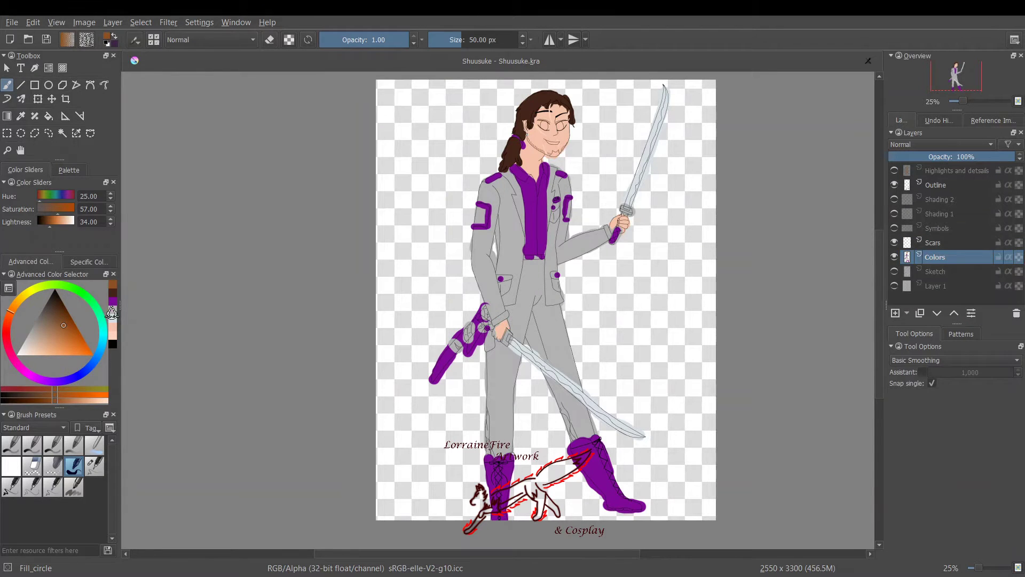
{"action": "left_click", "coordinate": [112, 293]}
{"action": "left_click", "coordinate": [16, 355]}
{"action": "left_click_drag", "start_coordinate": [541, 125], "coordinate": [546, 126]}
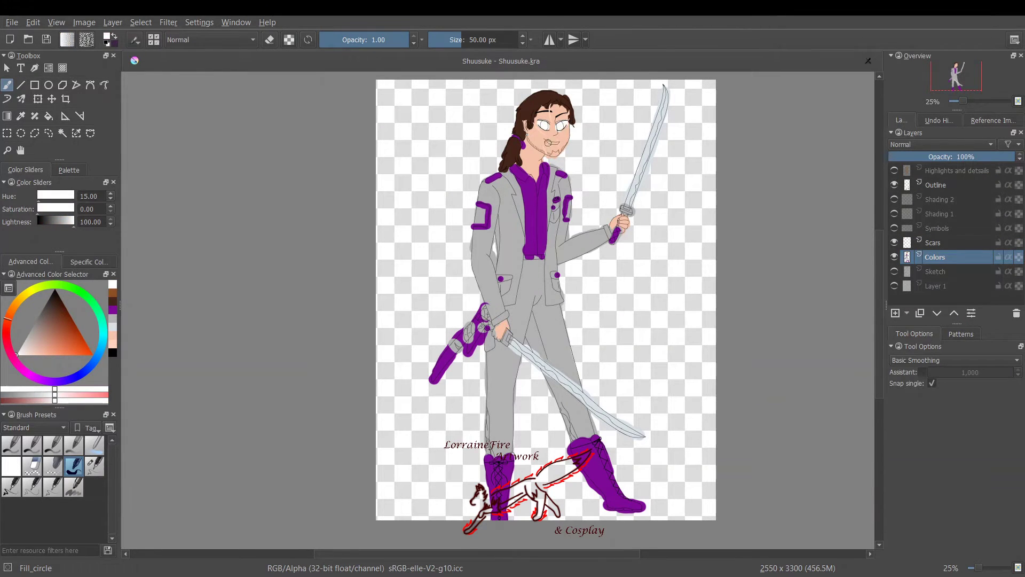
{"action": "left_click", "coordinate": [111, 304]}
{"action": "left_click", "coordinate": [544, 125]}
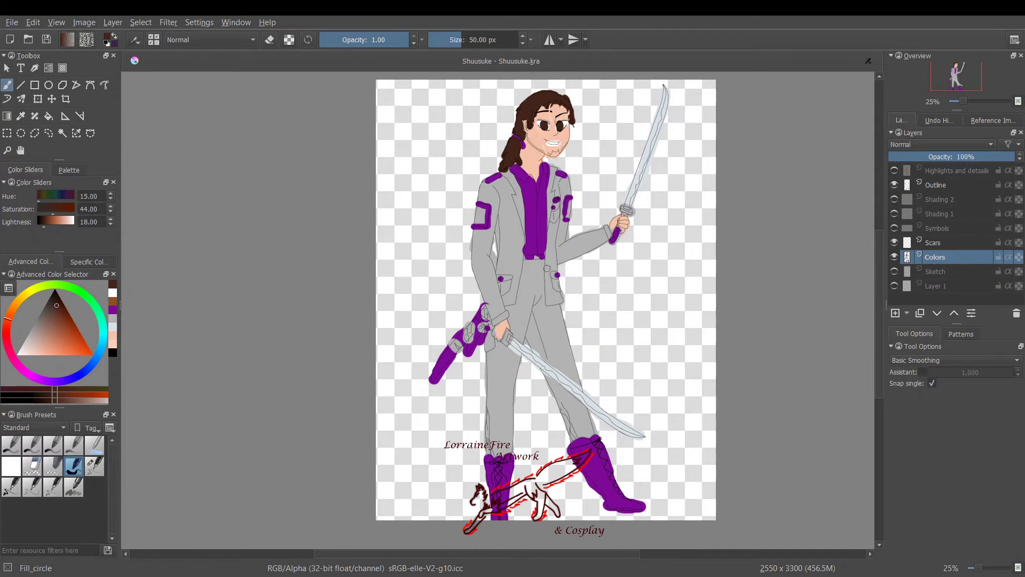
Touch up the black linework around the ear on the Outline layer with the 5 px ink_precision brush
{"action": "key", "text": "ctrl+plus"}
{"action": "key", "text": "ctrl+plus"}
{"action": "key", "text": "ctrl+plus"}
{"action": "left_click_drag", "start_coordinate": [880, 291], "coordinate": [879, 196]}
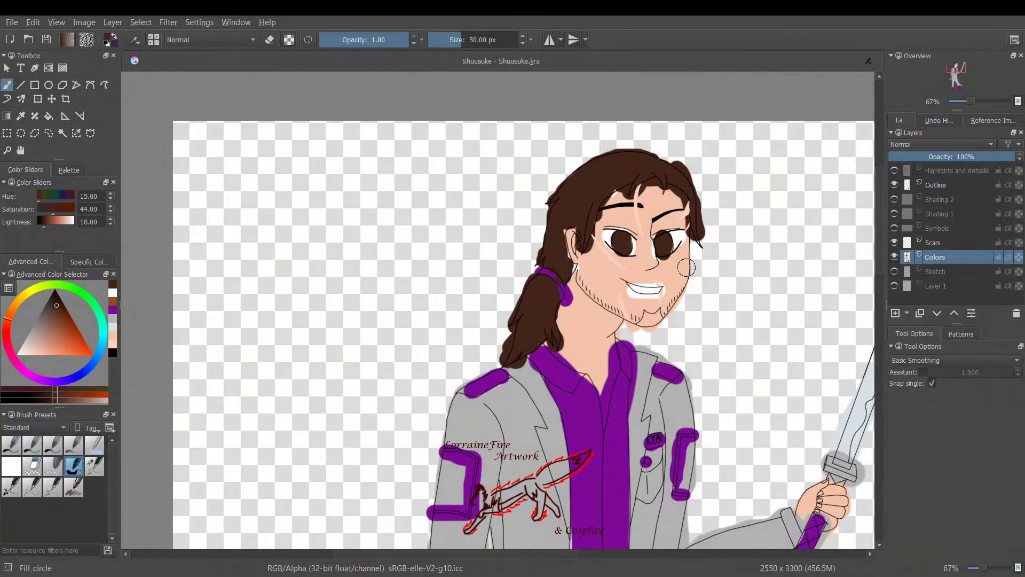
{"action": "key", "text": "ctrl+plus"}
{"action": "key", "text": "ctrl+plus"}
{"action": "left_click_drag", "start_coordinate": [461, 554], "coordinate": [527, 555]}
{"action": "left_click_drag", "start_coordinate": [878, 194], "coordinate": [878, 166]}
{"action": "left_click", "coordinate": [11, 471]}
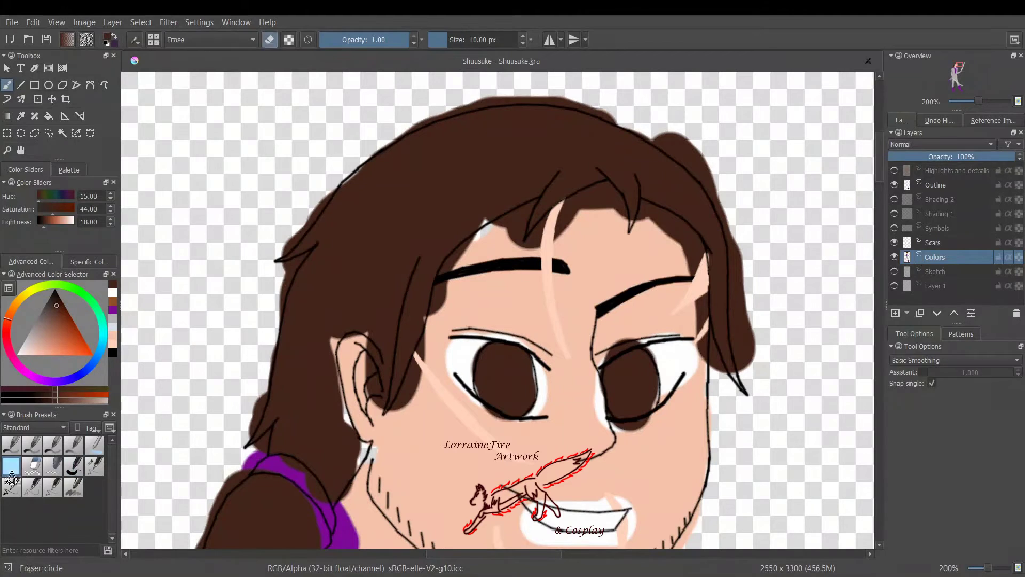
{"action": "key", "text": "Page_Up"}
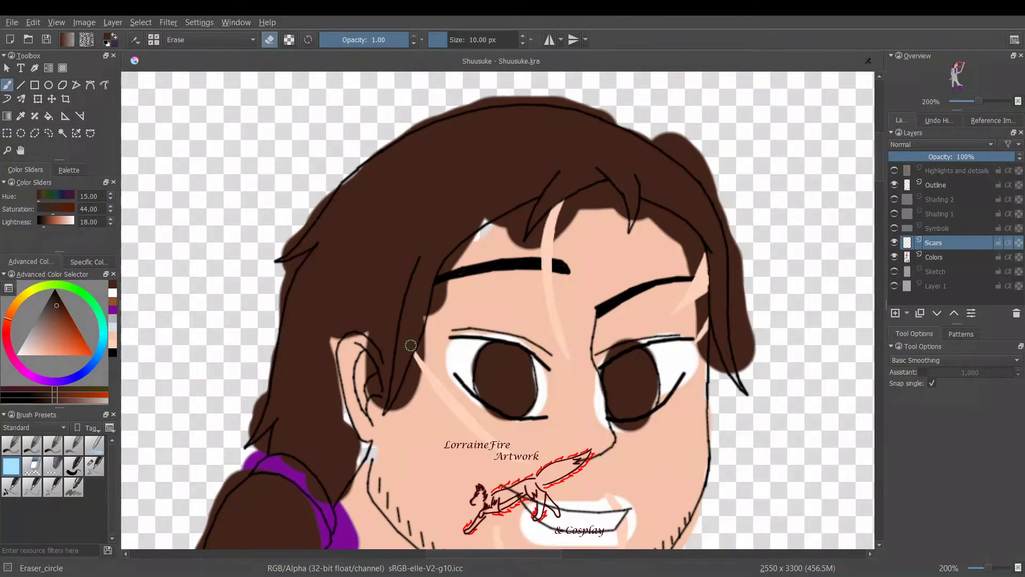
{"action": "key", "text": "slash"}
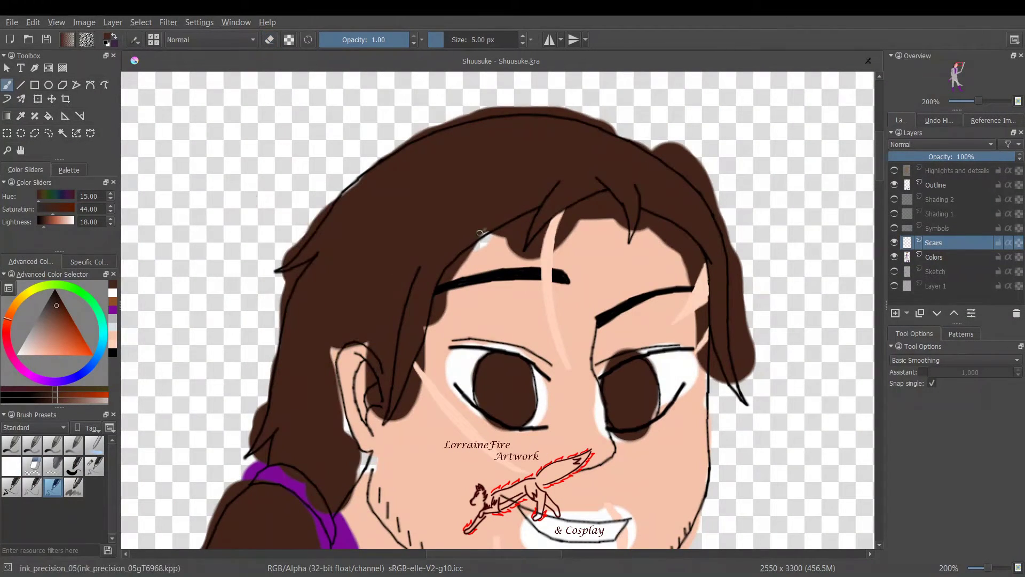
{"action": "left_click", "coordinate": [95, 467]}
{"action": "left_click", "coordinate": [113, 354]}
{"action": "left_click", "coordinate": [53, 487]}
{"action": "left_click", "coordinate": [937, 185]}
{"action": "left_click_drag", "start_coordinate": [383, 370], "coordinate": [388, 401]}
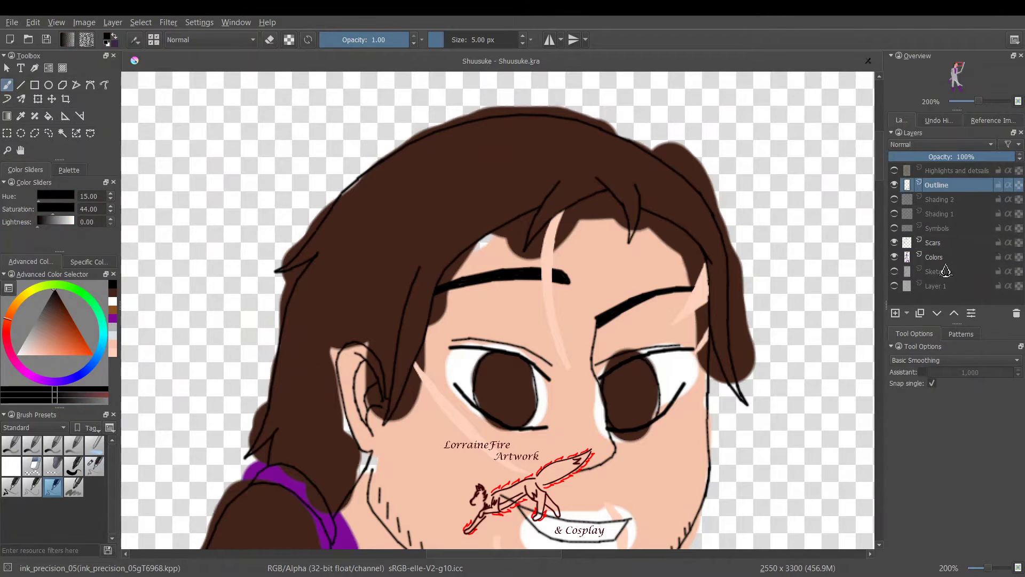
On the Colors layer, fill the gaps along the hair outline with dark brown and touch up the hair tie in purple
{"action": "left_click", "coordinate": [945, 262]}
{"action": "left_click", "coordinate": [113, 293]}
{"action": "left_click_drag", "start_coordinate": [343, 196], "coordinate": [362, 179]}
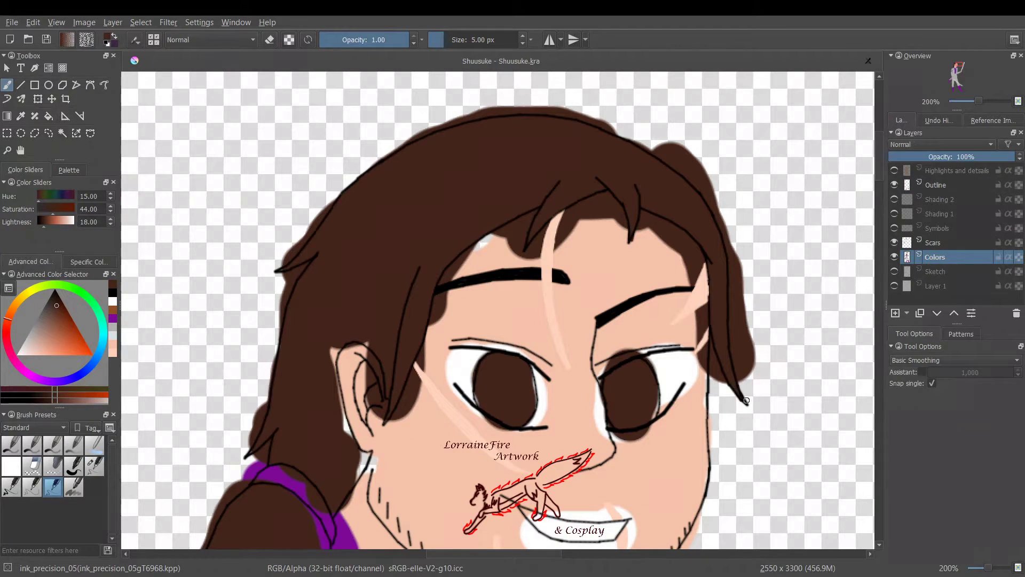
{"action": "key", "text": "slash"}
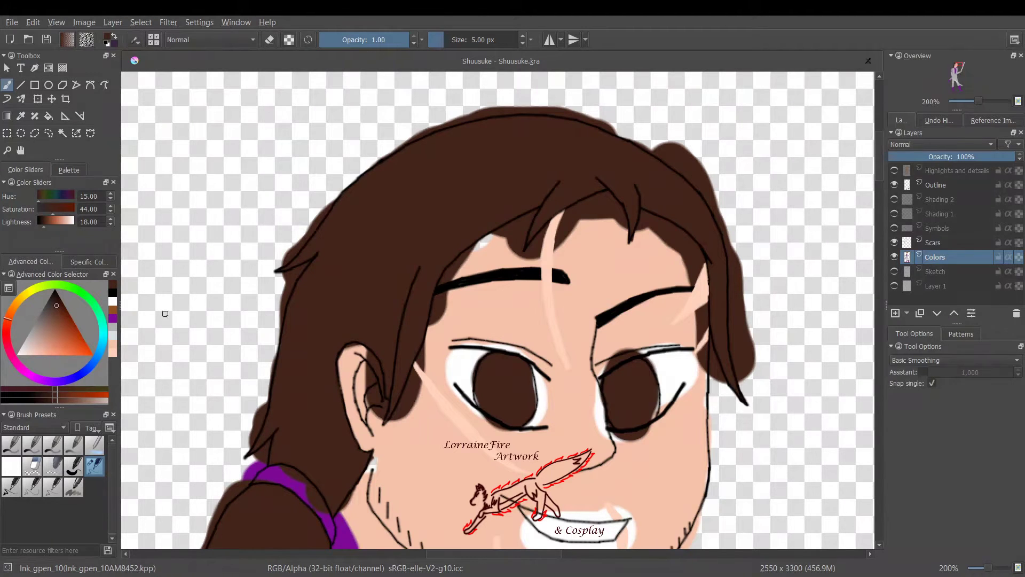
{"action": "left_click", "coordinate": [112, 319]}
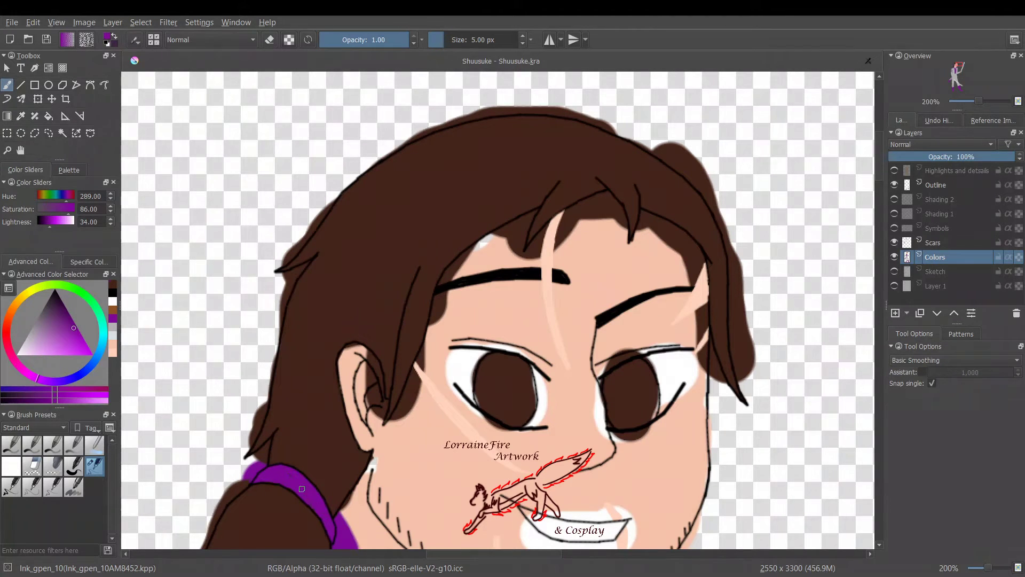
Refine the iris edges with white and dark brown using the Ink_gpen_10 brush at 10 px
{"action": "left_click", "coordinate": [480, 394], "text": "ctrl"}
{"action": "left_click", "coordinate": [529, 422]}
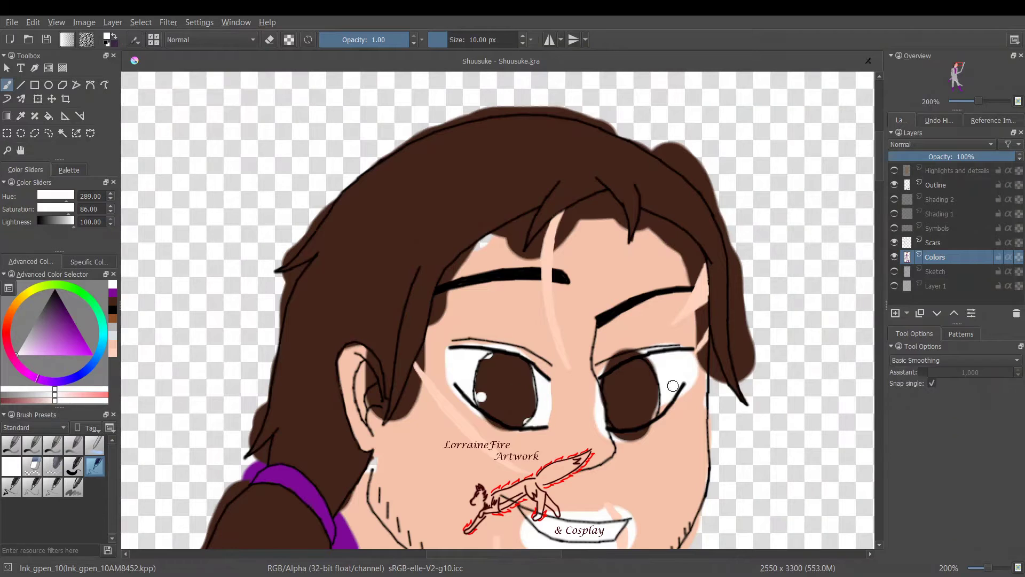
{"action": "left_click", "coordinate": [493, 387], "text": "ctrl"}
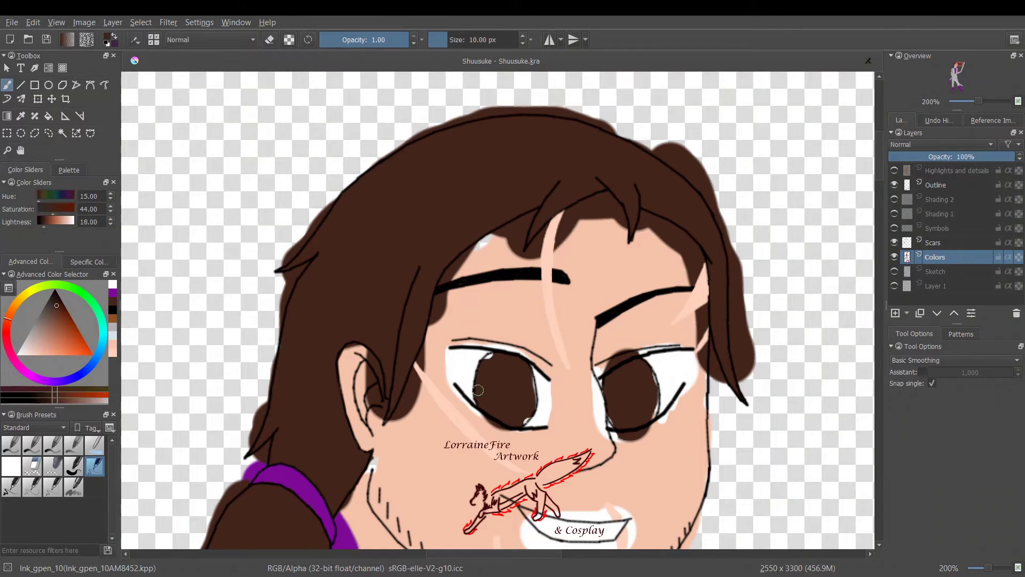
{"action": "left_click_drag", "start_coordinate": [481, 359], "coordinate": [489, 354]}
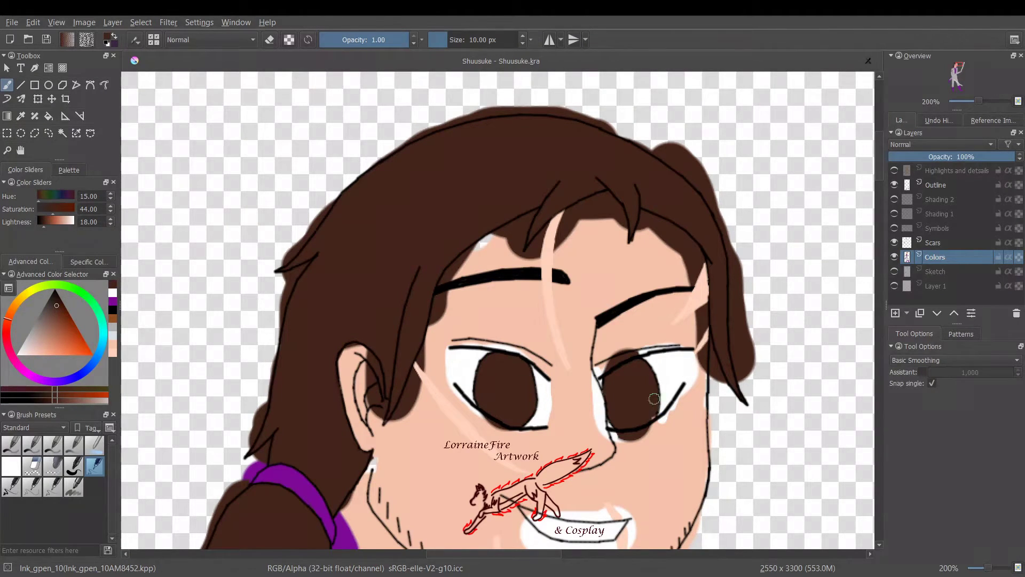
Cover the white and brown overspill around both eyes with the sampled skin tone
{"action": "left_click", "coordinate": [506, 447], "text": "ctrl"}
{"action": "left_click_drag", "start_coordinate": [487, 422], "coordinate": [544, 435]}
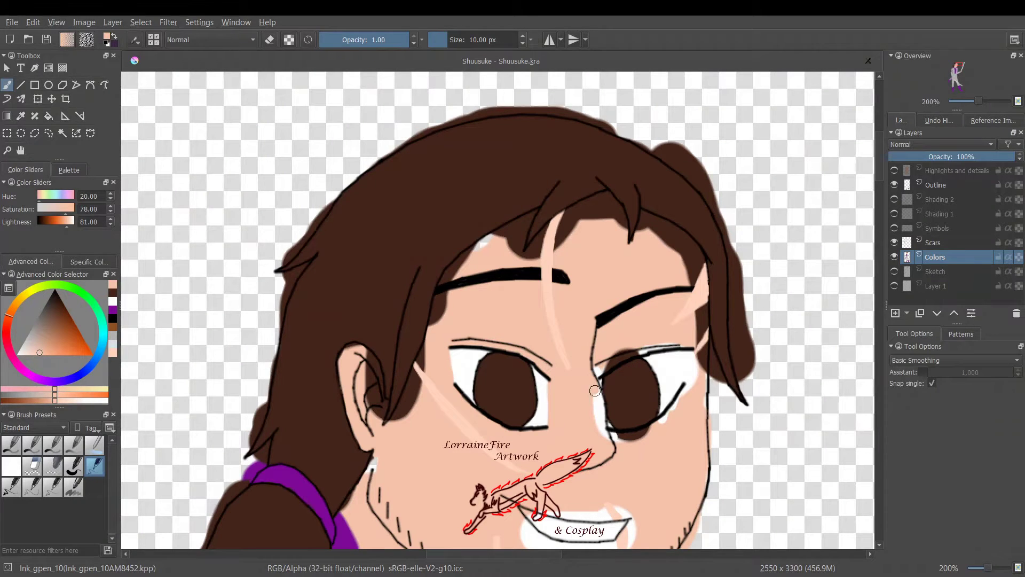
{"action": "left_click_drag", "start_coordinate": [686, 394], "coordinate": [698, 385]}
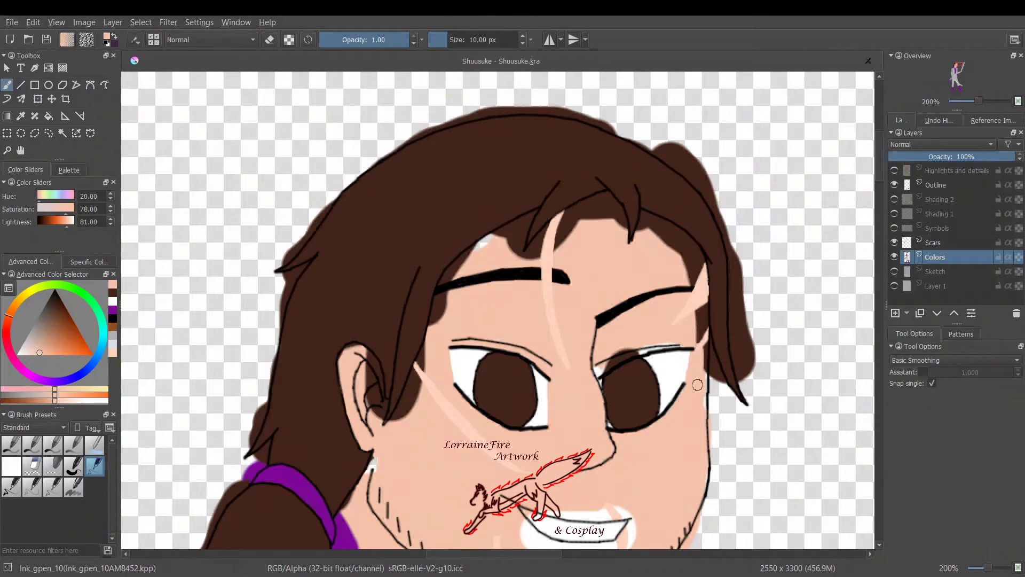
Clean up the forehead hairline, painting skin tone up to the outline and dark brown inside the bangs
{"action": "mouse_move", "coordinate": [701, 316]}
{"action": "left_mouse_down"}
{"action": "mouse_move", "coordinate": [667, 227]}
{"action": "mouse_move", "coordinate": [687, 249]}
{"action": "left_mouse_up"}
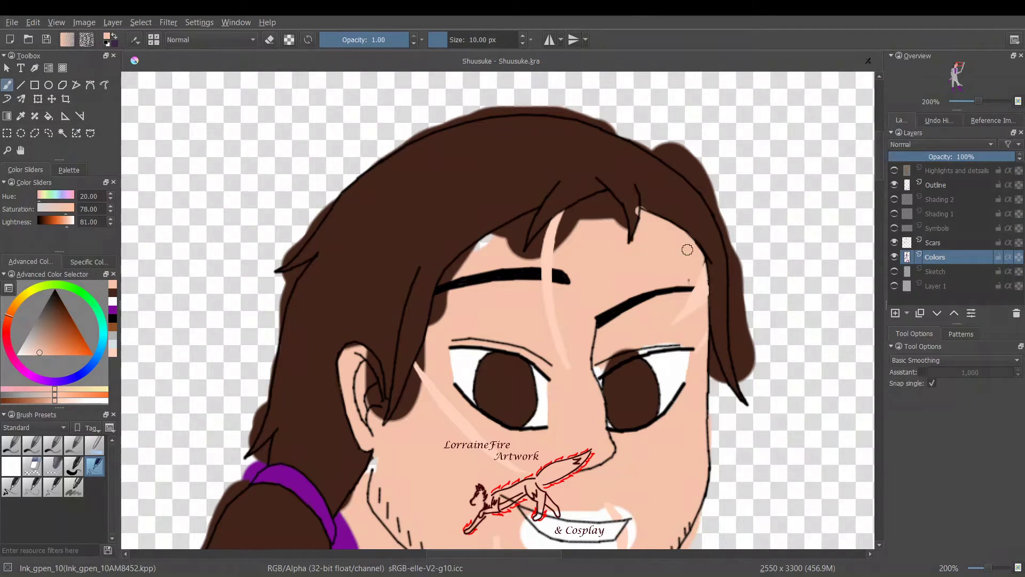
{"action": "left_click", "coordinate": [612, 208], "text": "ctrl"}
{"action": "mouse_move", "coordinate": [626, 236]}
{"action": "left_mouse_down"}
{"action": "mouse_move", "coordinate": [632, 207]}
{"action": "mouse_move", "coordinate": [606, 199]}
{"action": "left_mouse_up"}
{"action": "left_click", "coordinate": [113, 292]}
{"action": "mouse_move", "coordinate": [534, 254]}
{"action": "left_mouse_down"}
{"action": "mouse_move", "coordinate": [597, 200]}
{"action": "mouse_move", "coordinate": [573, 217]}
{"action": "mouse_move", "coordinate": [591, 217]}
{"action": "mouse_move", "coordinate": [529, 216]}
{"action": "mouse_move", "coordinate": [511, 229]}
{"action": "mouse_move", "coordinate": [524, 259]}
{"action": "mouse_move", "coordinate": [447, 291]}
{"action": "mouse_move", "coordinate": [436, 313]}
{"action": "mouse_move", "coordinate": [494, 237]}
{"action": "left_mouse_up"}
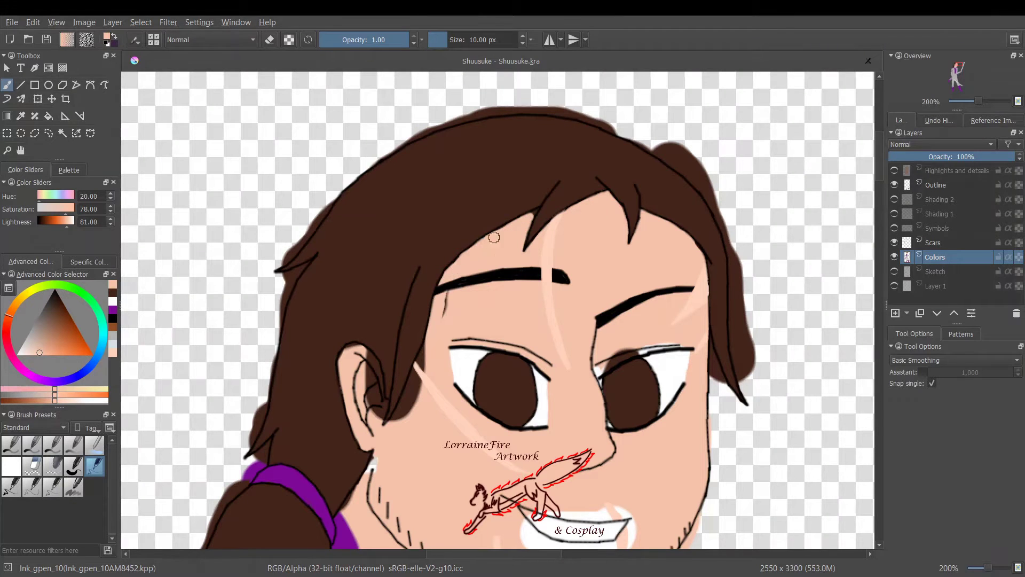
Touch up the linework above the far eyebrow in black on the Outline layer
{"action": "left_click", "coordinate": [113, 319]}
{"action": "left_click", "coordinate": [937, 184]}
{"action": "left_click_drag", "start_coordinate": [684, 268], "coordinate": [665, 264]}
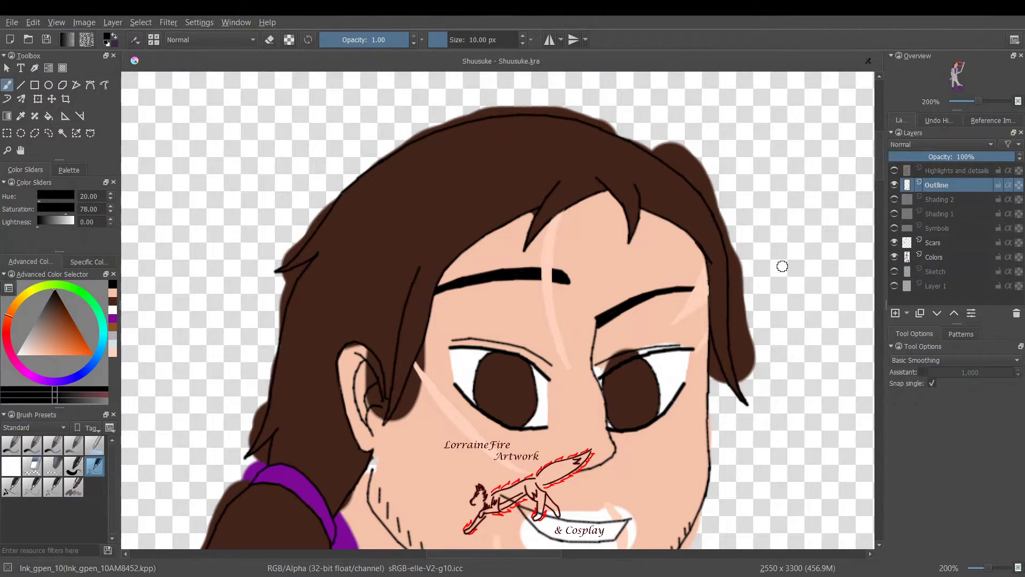
On the Colors layer, paint skin tone over the brown hair overspill on the cheek beside the ear
{"action": "left_click", "coordinate": [945, 259]}
{"action": "left_click", "coordinate": [438, 382], "text": "ctrl"}
{"action": "mouse_move", "coordinate": [398, 419]}
{"action": "left_mouse_down"}
{"action": "mouse_move", "coordinate": [419, 347]}
{"action": "mouse_move", "coordinate": [418, 403]}
{"action": "left_mouse_up"}
{"action": "left_click", "coordinate": [405, 366], "text": "ctrl"}
{"action": "left_click", "coordinate": [112, 293]}
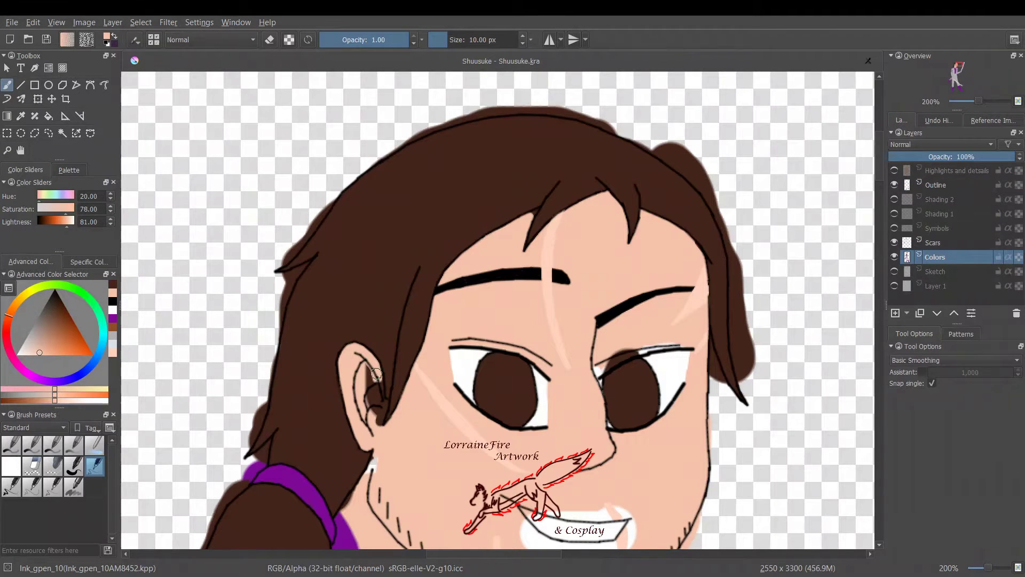
Erase stray line strokes around the ear on the Outline layer with the circular eraser
{"action": "key", "text": "ctrl+plus"}
{"action": "key", "text": "ctrl+plus"}
{"action": "key", "text": "ctrl+plus"}
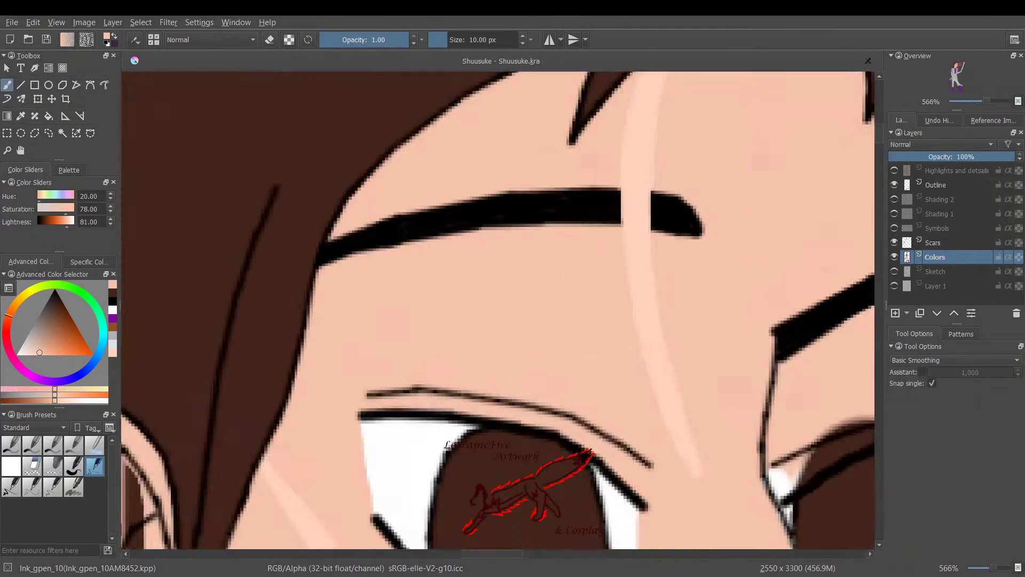
{"action": "left_click_drag", "start_coordinate": [880, 139], "coordinate": [880, 153]}
{"action": "left_click", "coordinate": [113, 301]}
{"action": "left_click", "coordinate": [12, 466]}
{"action": "left_click", "coordinate": [937, 185]}
{"action": "mouse_move", "coordinate": [184, 278]}
{"action": "left_mouse_down"}
{"action": "mouse_move", "coordinate": [176, 256]}
{"action": "mouse_move", "coordinate": [181, 288]}
{"action": "mouse_move", "coordinate": [195, 231]}
{"action": "left_mouse_up"}
Rework the ear's inner linework in black on the Outline layer with the ink_precision brush
{"action": "left_click", "coordinate": [942, 257]}
{"action": "left_click", "coordinate": [168, 272], "text": "ctrl"}
{"action": "left_click", "coordinate": [94, 466]}
{"action": "left_click", "coordinate": [946, 246]}
{"action": "left_click", "coordinate": [11, 467]}
{"action": "left_click", "coordinate": [934, 259]}
{"action": "left_click", "coordinate": [937, 185]}
{"action": "left_click", "coordinate": [53, 486]}
{"action": "left_click", "coordinate": [113, 301]}
{"action": "left_click", "coordinate": [20, 85]}
{"action": "left_click", "coordinate": [933, 260]}
On the Colors layer, fill the hair strand beside the earlobe with dark brown using the Ink_gpen_10 brush
{"action": "key", "text": "ctrl+minus"}
{"action": "key", "text": "ctrl+minus"}
{"action": "right_click", "coordinate": [401, 306]}
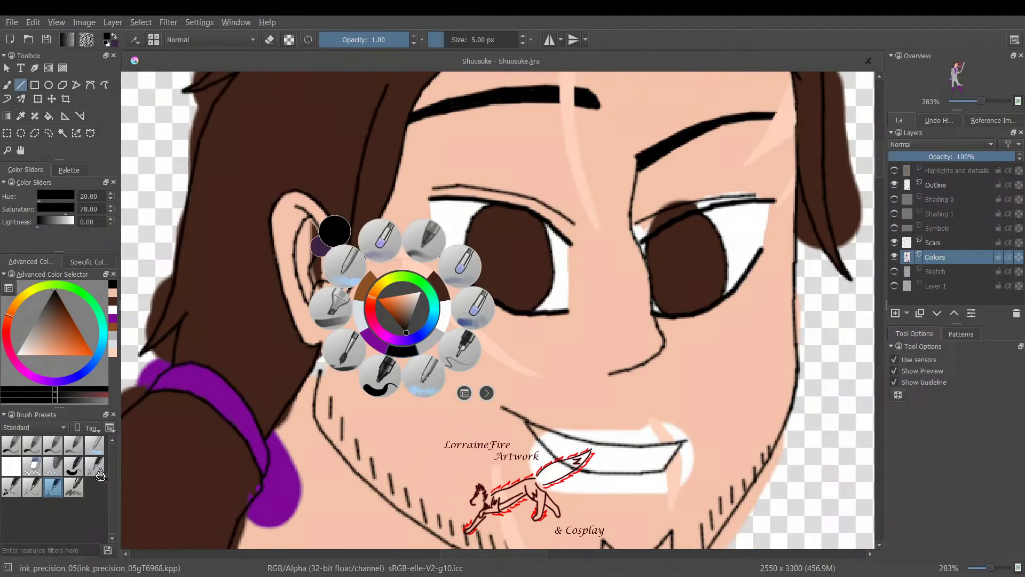
{"action": "left_click", "coordinate": [401, 306]}
{"action": "left_click", "coordinate": [7, 85]}
{"action": "left_click", "coordinate": [95, 467]}
{"action": "left_click", "coordinate": [113, 302]}
{"action": "left_click_drag", "start_coordinate": [342, 286], "coordinate": [330, 296]}
Paint skin tone inside the ear, in the gap below it and over the purple overspill on the neck
{"action": "left_click", "coordinate": [113, 301]}
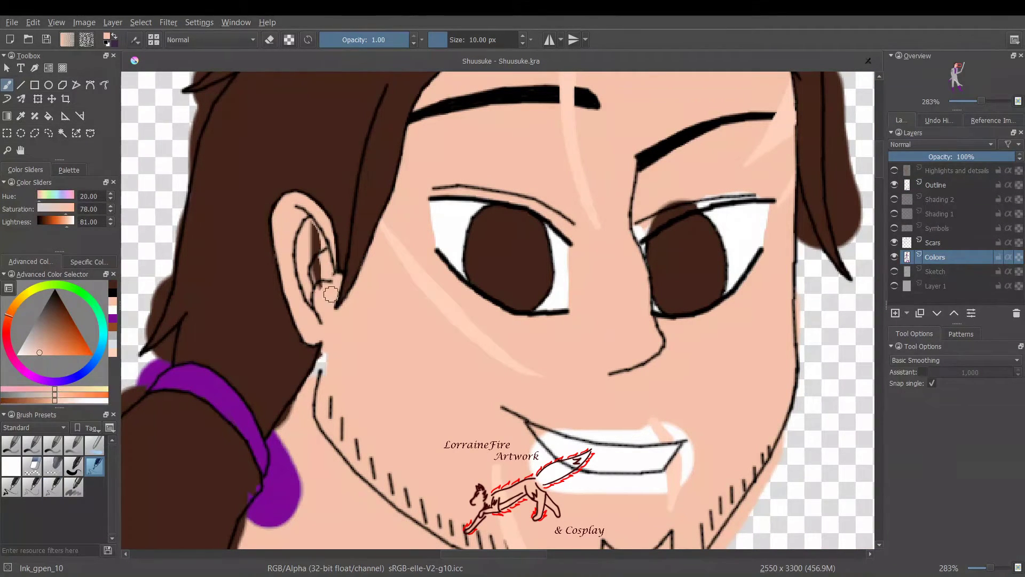
{"action": "left_click_drag", "start_coordinate": [315, 228], "coordinate": [319, 288]}
{"action": "left_click_drag", "start_coordinate": [321, 368], "coordinate": [329, 347]}
{"action": "mouse_move", "coordinate": [273, 486]}
{"action": "left_mouse_down"}
{"action": "mouse_move", "coordinate": [276, 444]}
{"action": "mouse_move", "coordinate": [300, 405]}
{"action": "mouse_move", "coordinate": [296, 530]}
{"action": "mouse_move", "coordinate": [257, 519]}
{"action": "left_mouse_up"}
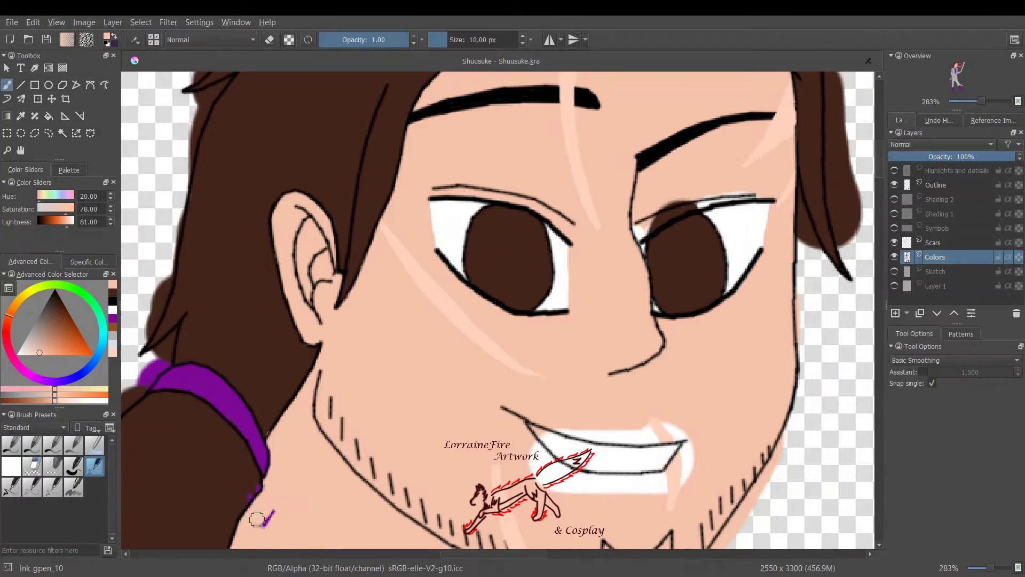
Touch up the hair tie's edge with purple and cover the brown and white overspill around the right eye with skin tone
{"action": "left_click", "coordinate": [113, 295]}
{"action": "left_click", "coordinate": [113, 318]}
{"action": "left_click_drag", "start_coordinate": [258, 435], "coordinate": [231, 410]}
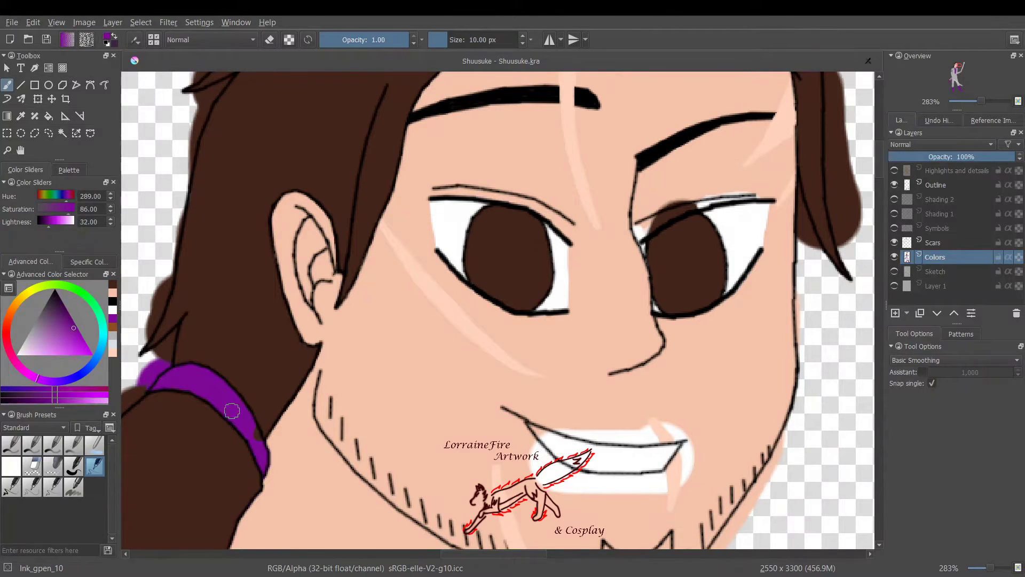
{"action": "left_click", "coordinate": [113, 301]}
{"action": "left_click_drag", "start_coordinate": [637, 230], "coordinate": [750, 189]}
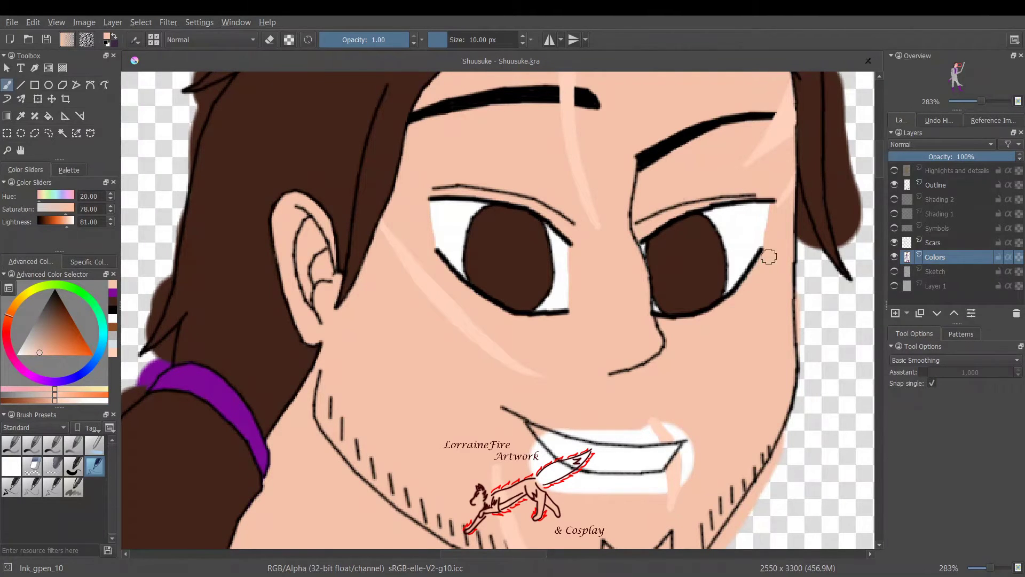
Paint skin tone along the forehead hairline and erase the stray color there on the Scars layer
{"action": "left_click_drag", "start_coordinate": [880, 175], "coordinate": [881, 156]}
{"action": "left_click_drag", "start_coordinate": [487, 253], "coordinate": [471, 262]}
{"action": "left_click_drag", "start_coordinate": [548, 235], "coordinate": [485, 266]}
{"action": "left_click_drag", "start_coordinate": [511, 245], "coordinate": [432, 302]}
{"action": "left_click", "coordinate": [934, 242]}
{"action": "left_click", "coordinate": [11, 466]}
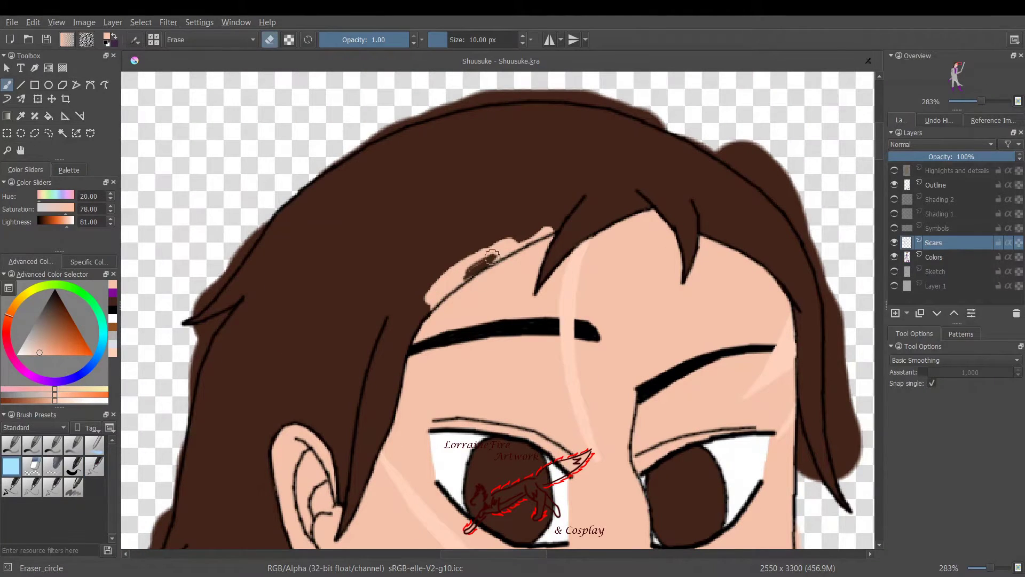
{"action": "left_click_drag", "start_coordinate": [492, 257], "coordinate": [469, 274]}
On the Colors layer, repaint the hair above the forehead hairline dark brown with the Ink_gpen_10 brush
{"action": "left_click", "coordinate": [935, 257]}
{"action": "left_click", "coordinate": [94, 468]}
{"action": "left_click", "coordinate": [113, 301]}
{"action": "mouse_move", "coordinate": [426, 309]}
{"action": "left_mouse_down"}
{"action": "mouse_move", "coordinate": [471, 271]}
{"action": "mouse_move", "coordinate": [548, 233]}
{"action": "left_mouse_up"}
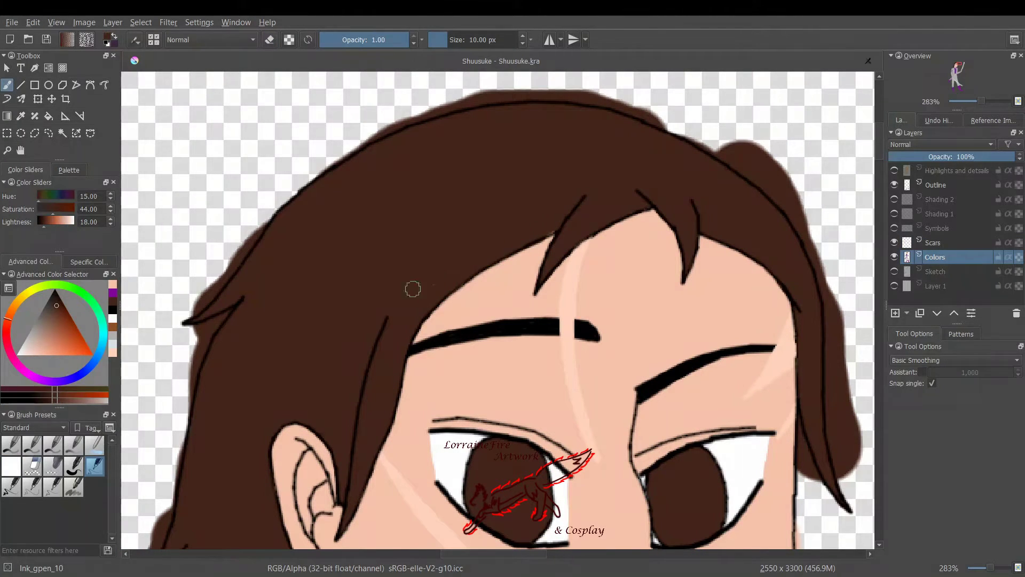
Hide the Colors layer, erase stray color beside the ear on the Scars layer, and show Colors again
{"action": "left_click", "coordinate": [894, 257]}
{"action": "scroll", "coordinate": [641, 240], "scroll_direction": "down", "scroll_amount": 4}
{"action": "key", "text": "Page_Up"}
{"action": "key", "text": "e"}
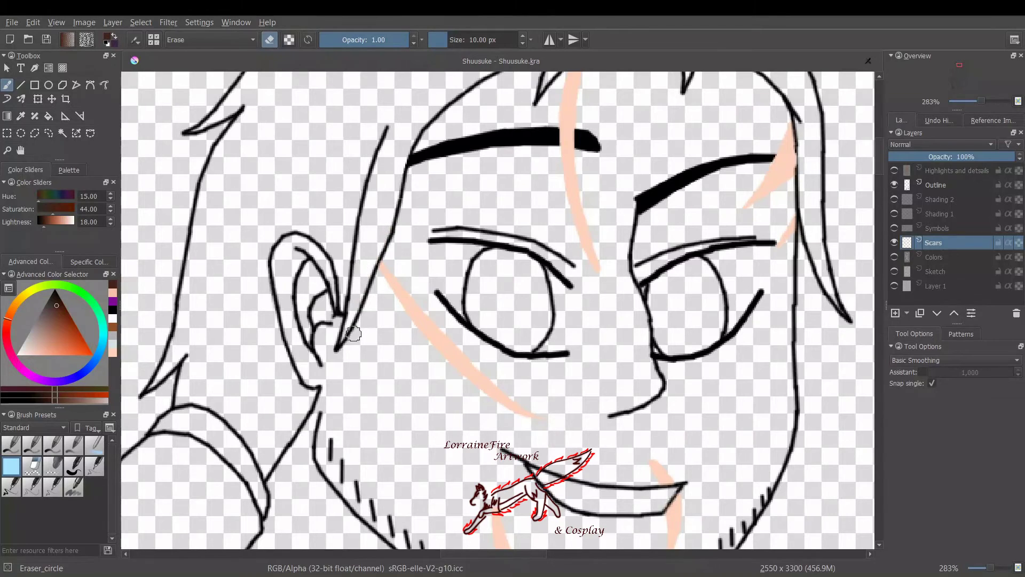
{"action": "left_click_drag", "start_coordinate": [880, 159], "coordinate": [881, 142]}
{"action": "left_click", "coordinate": [895, 257]}
On the Colors layer, erase the brown overspill outside the head and side strands and fill gaps at the hair's edge with brown
{"action": "left_click", "coordinate": [935, 256]}
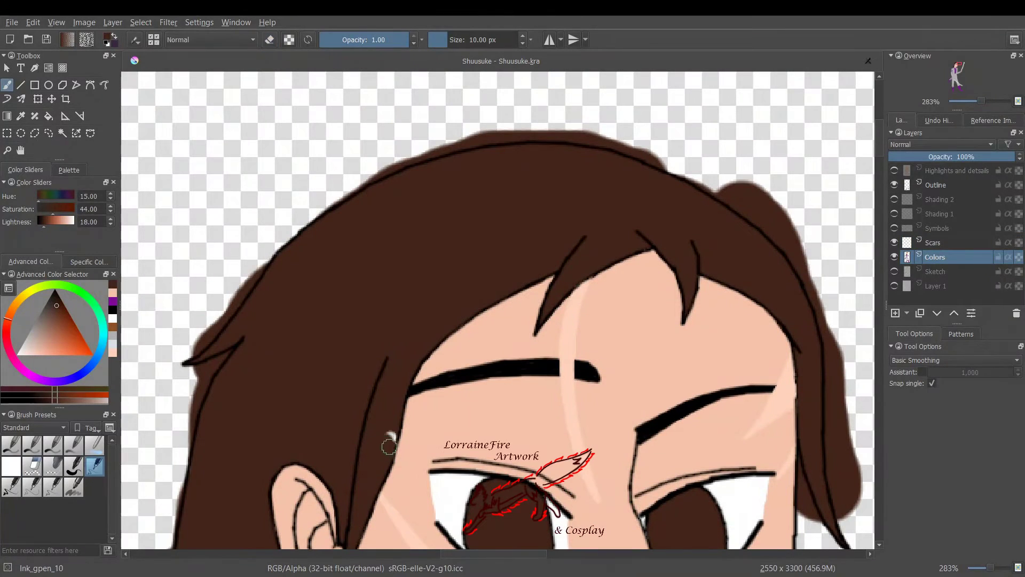
{"action": "mouse_move", "coordinate": [170, 516]}
{"action": "left_mouse_down"}
{"action": "mouse_move", "coordinate": [213, 328]}
{"action": "mouse_move", "coordinate": [328, 202]}
{"action": "mouse_move", "coordinate": [437, 147]}
{"action": "mouse_move", "coordinate": [583, 138]}
{"action": "mouse_move", "coordinate": [745, 208]}
{"action": "mouse_move", "coordinate": [812, 289]}
{"action": "mouse_move", "coordinate": [833, 438]}
{"action": "mouse_move", "coordinate": [849, 468]}
{"action": "mouse_move", "coordinate": [769, 190]}
{"action": "left_mouse_up"}
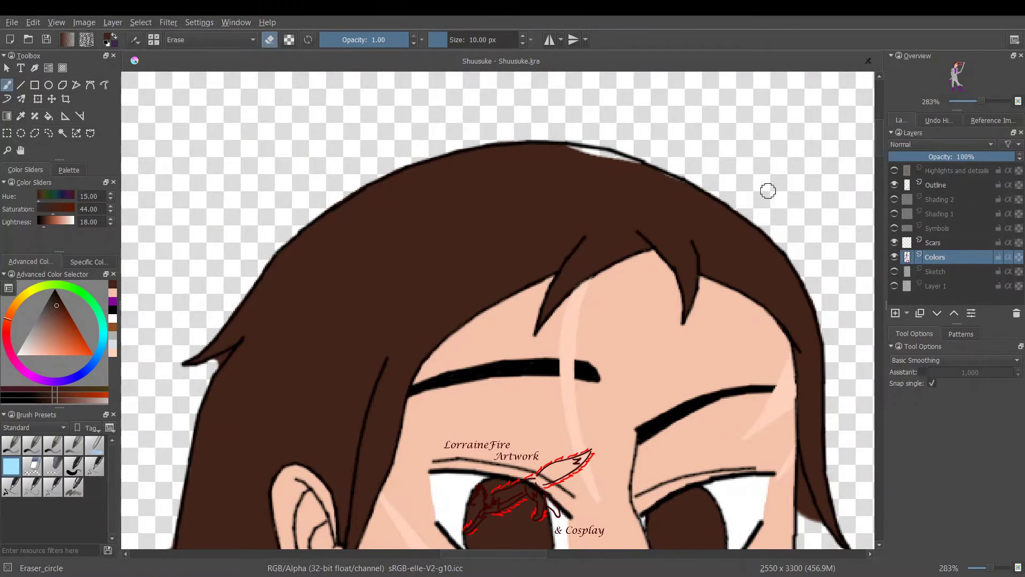
{"action": "key", "text": "slash"}
{"action": "left_click_drag", "start_coordinate": [879, 138], "coordinate": [879, 160]}
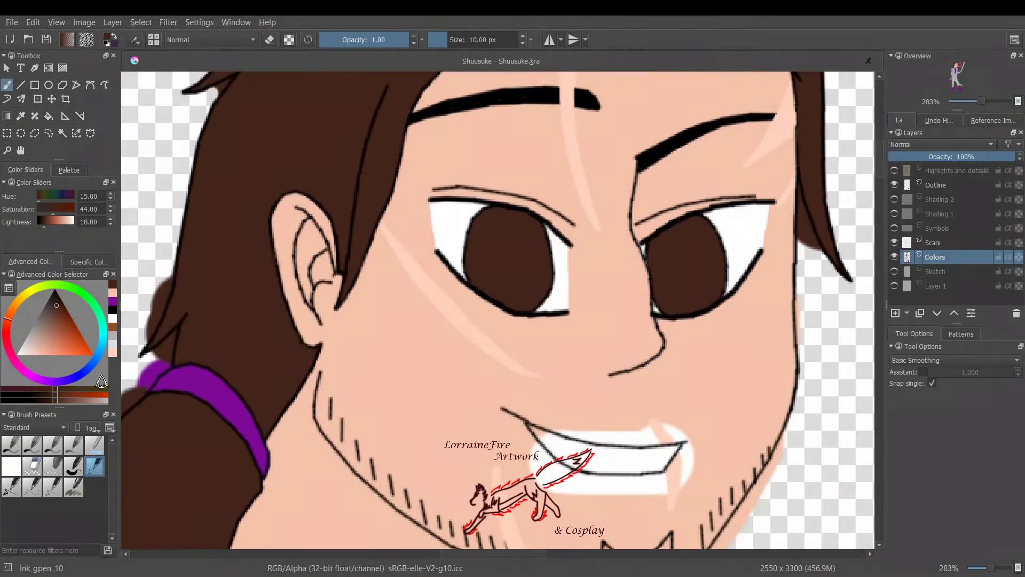
{"action": "key", "text": "slash"}
{"action": "left_click_drag", "start_coordinate": [801, 202], "coordinate": [818, 248]}
{"action": "left_click_drag", "start_coordinate": [175, 331], "coordinate": [165, 348]}
Erase the skin-tone overspill outside the right cheek, jaw and chin outline with the circular eraser
{"action": "key", "text": "slash"}
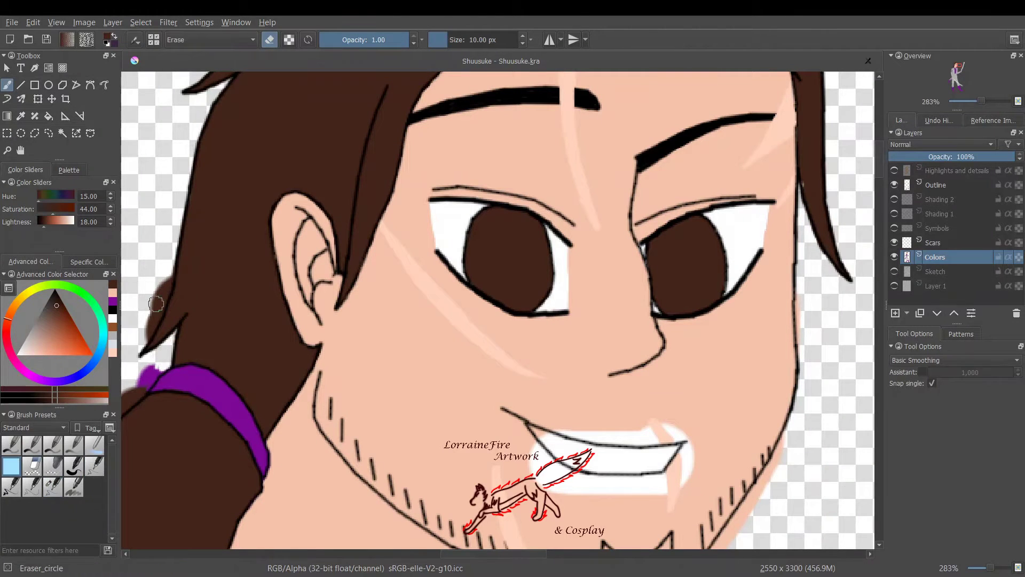
{"action": "scroll", "coordinate": [203, 418], "scroll_direction": "down", "scroll_amount": 3}
{"action": "left_click", "coordinate": [12, 467]}
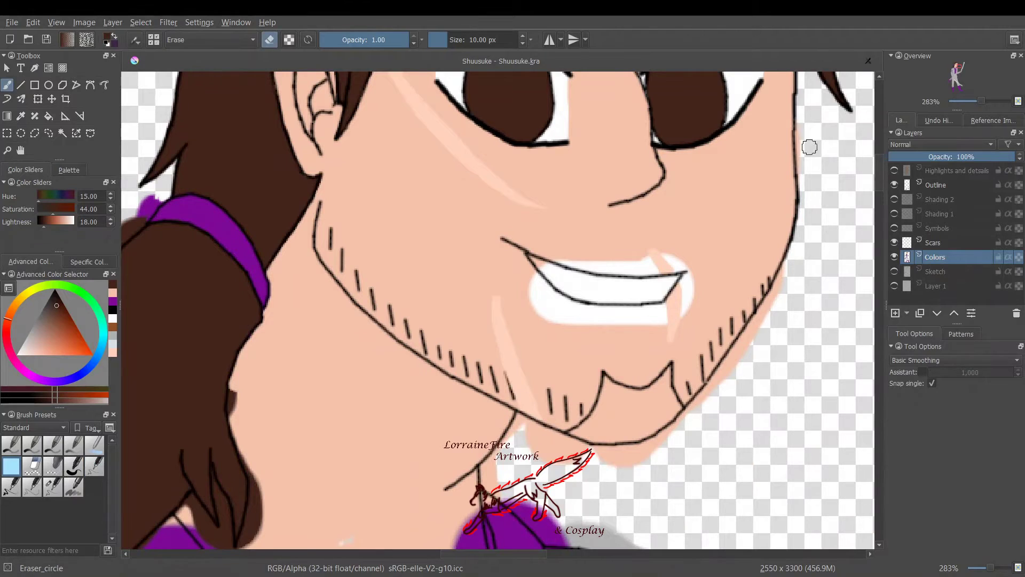
{"action": "mouse_move", "coordinate": [647, 453]}
{"action": "left_mouse_down"}
{"action": "mouse_move", "coordinate": [744, 348]}
{"action": "mouse_move", "coordinate": [780, 272]}
{"action": "left_mouse_up"}
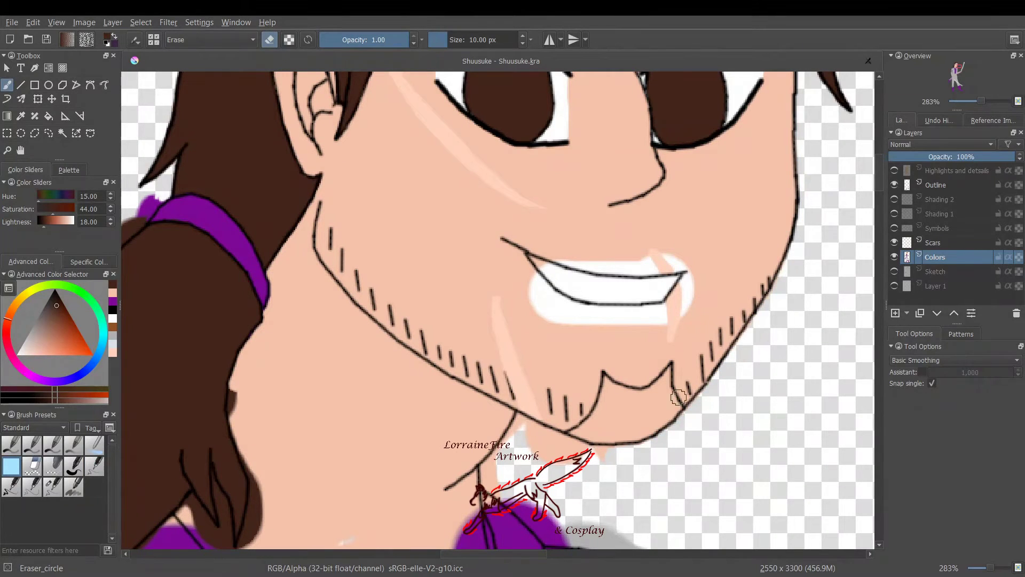
Cover the white overspill around the mouth with skin tone and touch up the teeth in white
{"action": "key", "text": "slash"}
{"action": "key", "text": "x"}
{"action": "left_click", "coordinate": [526, 280], "text": "ctrl"}
{"action": "mouse_move", "coordinate": [535, 258]}
{"action": "left_mouse_down"}
{"action": "mouse_move", "coordinate": [512, 287]}
{"action": "mouse_move", "coordinate": [614, 317]}
{"action": "mouse_move", "coordinate": [673, 321]}
{"action": "mouse_move", "coordinate": [692, 270]}
{"action": "left_mouse_up"}
{"action": "left_click", "coordinate": [599, 295], "text": "ctrl"}
{"action": "left_click", "coordinate": [599, 297]}
{"action": "left_click", "coordinate": [590, 311], "text": "ctrl"}
{"action": "mouse_move", "coordinate": [545, 255]}
{"action": "left_mouse_down"}
{"action": "mouse_move", "coordinate": [534, 247]}
{"action": "mouse_move", "coordinate": [618, 268]}
{"action": "mouse_move", "coordinate": [632, 257]}
{"action": "left_mouse_up"}
Fill the goatee with dark brown up to its outline
{"action": "left_click", "coordinate": [112, 312]}
{"action": "mouse_move", "coordinate": [566, 434]}
{"action": "left_mouse_down"}
{"action": "mouse_move", "coordinate": [662, 406]}
{"action": "mouse_move", "coordinate": [633, 394]}
{"action": "mouse_move", "coordinate": [587, 419]}
{"action": "left_mouse_up"}
{"action": "key", "text": "x"}
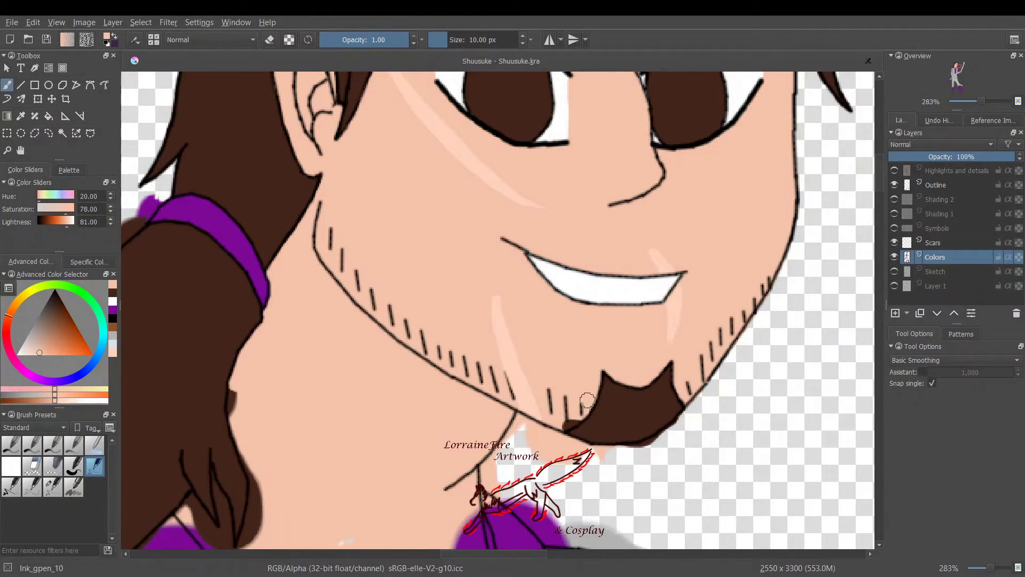
Erase the skin-tone and brown overspill beneath the chin and beside the neck
{"action": "key", "text": "e"}
{"action": "mouse_move", "coordinate": [516, 416]}
{"action": "left_mouse_down"}
{"action": "mouse_move", "coordinate": [588, 451]}
{"action": "mouse_move", "coordinate": [639, 449]}
{"action": "left_mouse_up"}
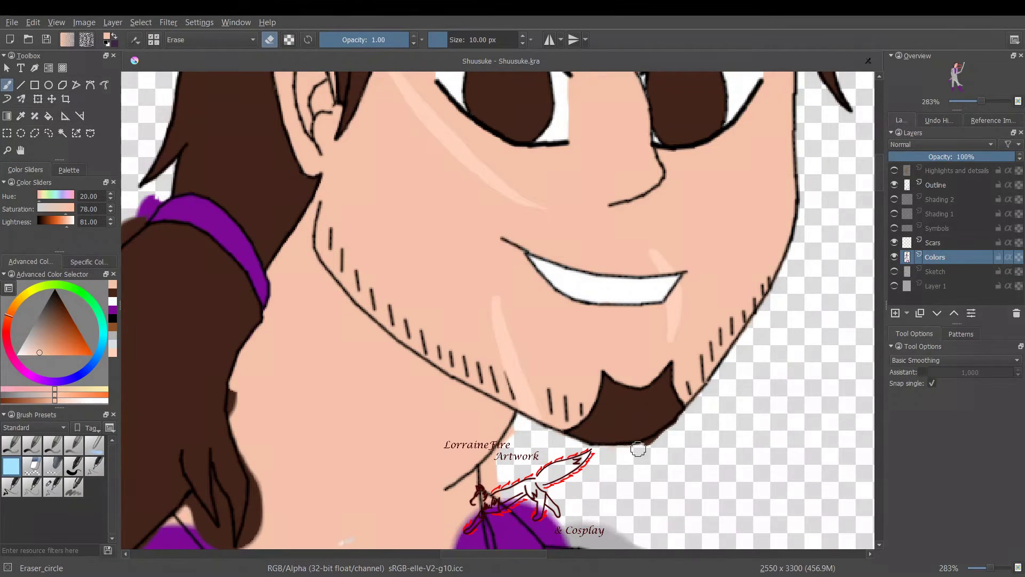
{"action": "mouse_move", "coordinate": [490, 484]}
{"action": "left_mouse_down"}
{"action": "mouse_move", "coordinate": [627, 544]}
{"action": "mouse_move", "coordinate": [590, 545]}
{"action": "left_mouse_up"}
Erase the brown and purple overspill outside the ponytail and hair tie outline
{"action": "left_click_drag", "start_coordinate": [526, 555], "coordinate": [489, 555]}
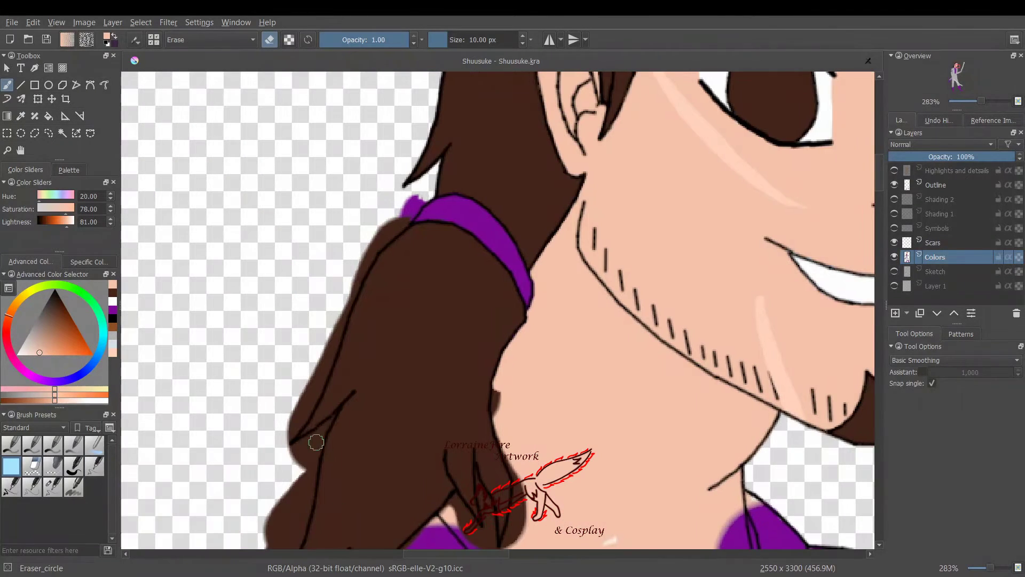
{"action": "mouse_move", "coordinate": [316, 442]}
{"action": "left_mouse_down"}
{"action": "mouse_move", "coordinate": [283, 526]}
{"action": "mouse_move", "coordinate": [269, 513]}
{"action": "left_mouse_up"}
{"action": "mouse_move", "coordinate": [393, 225]}
{"action": "left_mouse_down"}
{"action": "mouse_move", "coordinate": [367, 252]}
{"action": "mouse_move", "coordinate": [286, 435]}
{"action": "mouse_move", "coordinate": [311, 374]}
{"action": "left_mouse_up"}
Touch up the ponytail's pointed strand with dark brown and cover the brown overspill on the neck with skin tone
{"action": "left_click", "coordinate": [53, 487]}
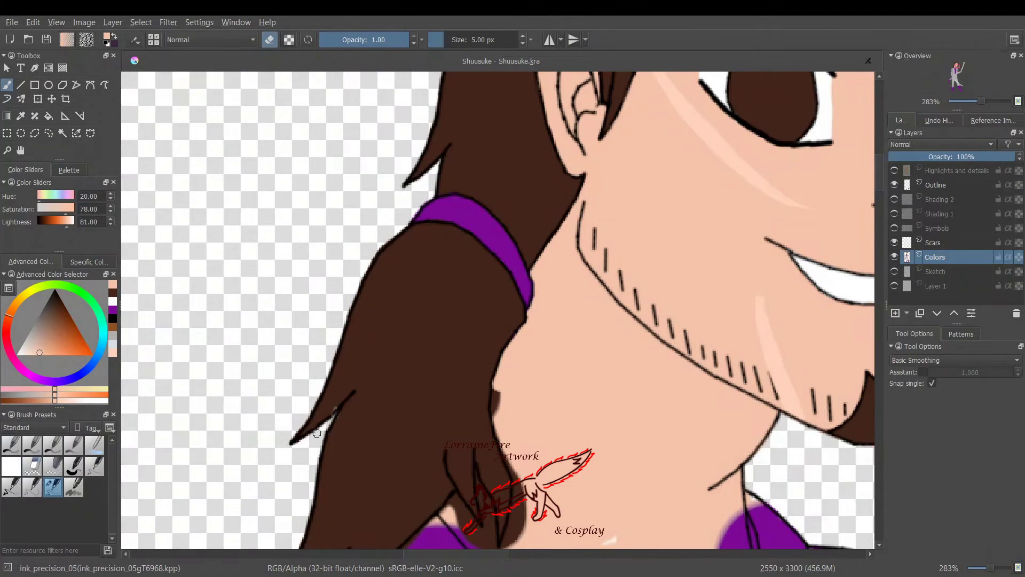
{"action": "left_click", "coordinate": [94, 466]}
{"action": "left_click", "coordinate": [346, 423], "text": "ctrl"}
{"action": "left_click", "coordinate": [501, 406], "text": "ctrl"}
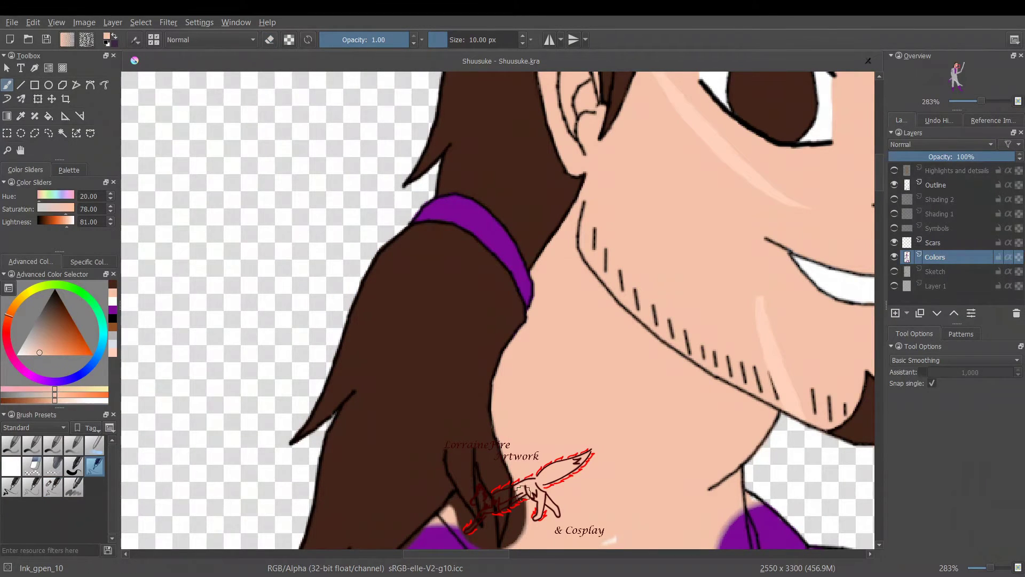
Paint skin tone inside the neckline and between the ponytail tips, and touch up the tips in dark brown
{"action": "left_click_drag", "start_coordinate": [882, 188], "coordinate": [889, 215]}
{"action": "mouse_move", "coordinate": [696, 517]}
{"action": "left_mouse_down"}
{"action": "mouse_move", "coordinate": [716, 342]}
{"action": "mouse_move", "coordinate": [734, 274]}
{"action": "mouse_move", "coordinate": [758, 248]}
{"action": "left_mouse_up"}
{"action": "mouse_move", "coordinate": [452, 132]}
{"action": "left_mouse_down"}
{"action": "mouse_move", "coordinate": [595, 264]}
{"action": "mouse_move", "coordinate": [477, 113]}
{"action": "mouse_move", "coordinate": [468, 126]}
{"action": "left_mouse_up"}
{"action": "left_click", "coordinate": [435, 133], "text": "ctrl"}
{"action": "left_click_drag", "start_coordinate": [485, 108], "coordinate": [499, 124]}
Erase the overspill outside the ponytail's end and above the left shoulder with the circular eraser
{"action": "key", "text": "slash"}
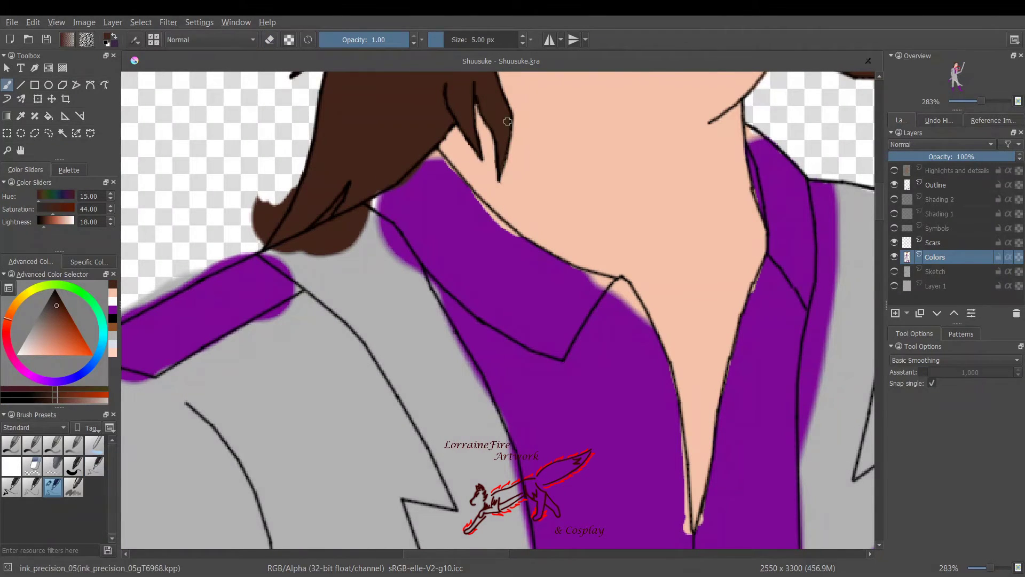
{"action": "left_click", "coordinate": [11, 465]}
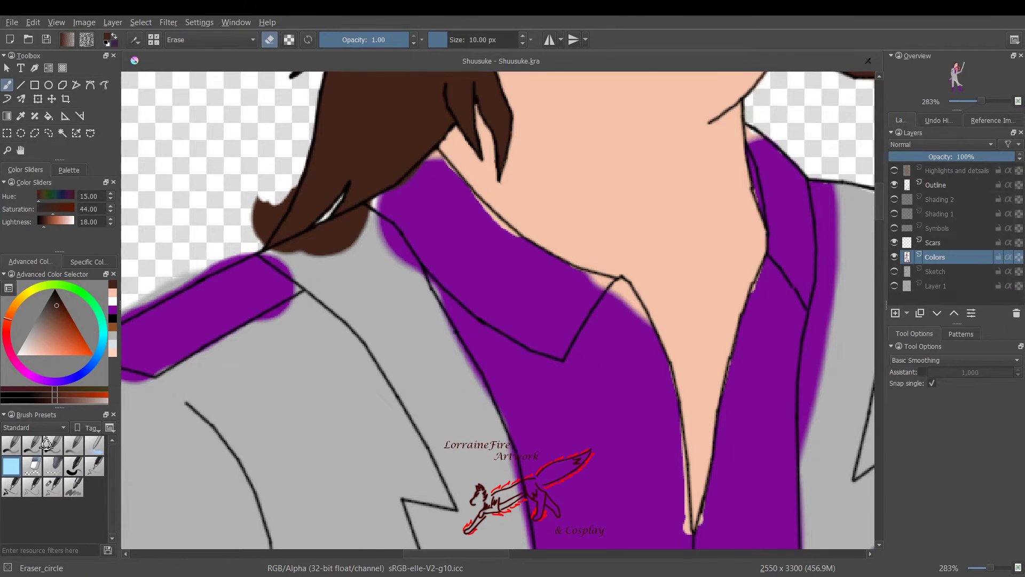
{"action": "mouse_move", "coordinate": [235, 251]}
{"action": "left_mouse_down"}
{"action": "mouse_move", "coordinate": [278, 203]}
{"action": "mouse_move", "coordinate": [256, 224]}
{"action": "left_mouse_up"}
Fill the shirt collar and neckline edges with purple using the Ink_gpen_10 brush, covering the skin-tone overspill
{"action": "left_click", "coordinate": [112, 310]}
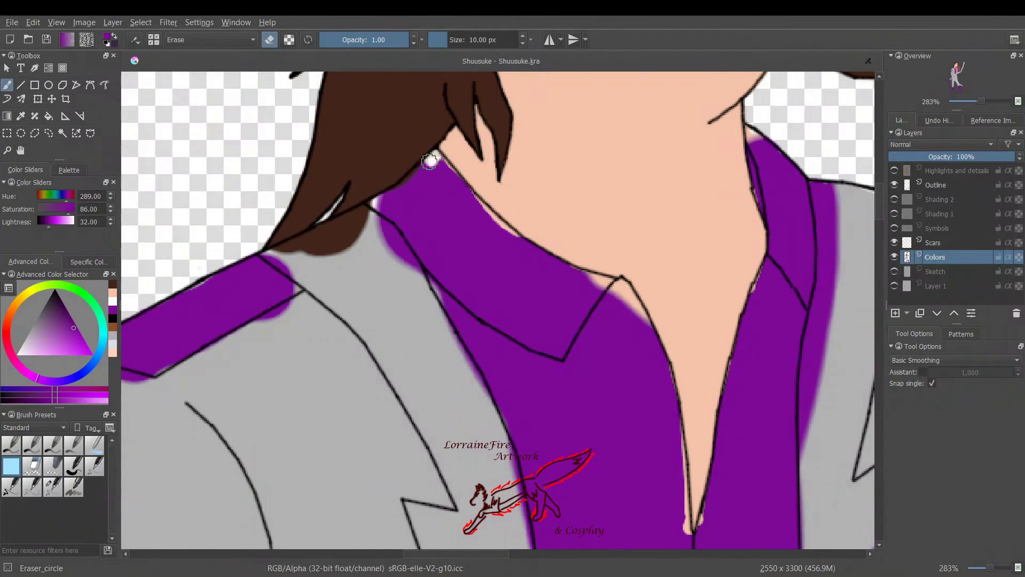
{"action": "left_click", "coordinate": [95, 466]}
{"action": "mouse_move", "coordinate": [430, 163]}
{"action": "left_mouse_down"}
{"action": "mouse_move", "coordinate": [374, 203]}
{"action": "mouse_move", "coordinate": [520, 238]}
{"action": "mouse_move", "coordinate": [615, 289]}
{"action": "mouse_move", "coordinate": [643, 321]}
{"action": "left_mouse_up"}
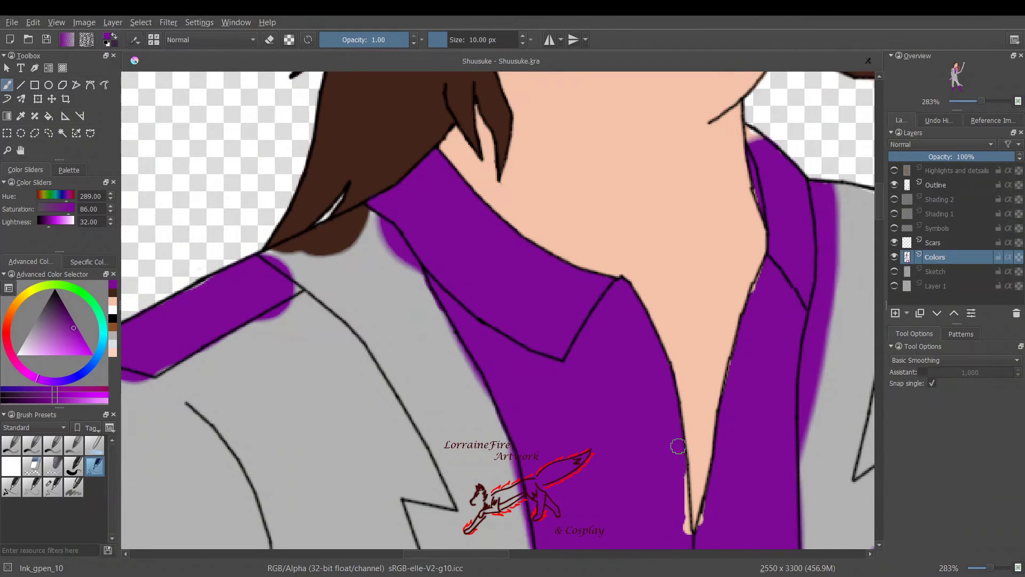
{"action": "left_click_drag", "start_coordinate": [678, 446], "coordinate": [709, 507]}
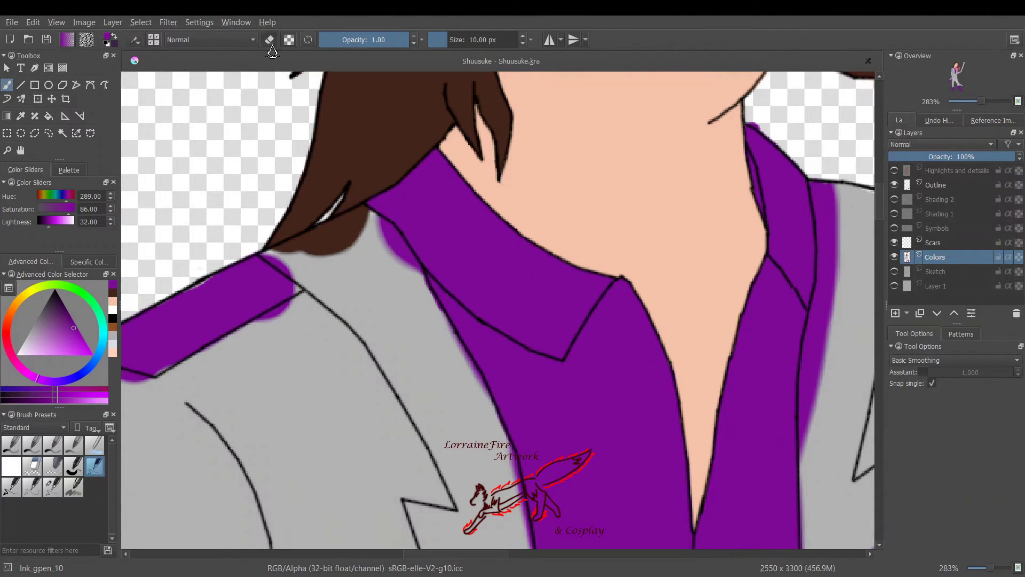
Extend the left shoulder strap's purple to its outline and erase the overspill outside the shoulder and sleeve
{"action": "left_click", "coordinate": [270, 40]}
{"action": "left_click_drag", "start_coordinate": [292, 287], "coordinate": [298, 289]}
{"action": "left_click_drag", "start_coordinate": [483, 554], "coordinate": [466, 560]}
{"action": "left_click_drag", "start_coordinate": [217, 339], "coordinate": [199, 357]}
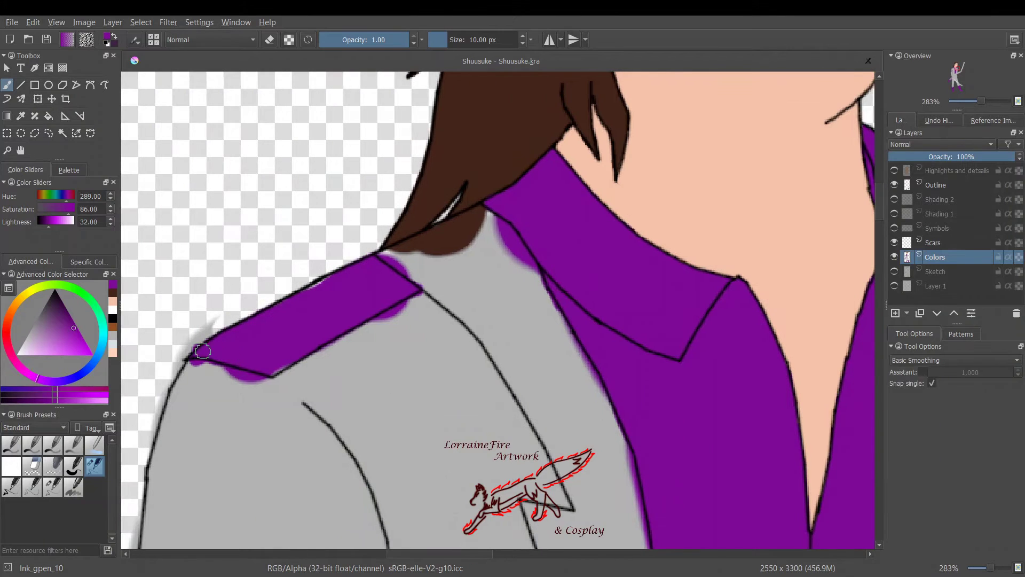
{"action": "left_click_drag", "start_coordinate": [273, 371], "coordinate": [303, 358]}
{"action": "left_click_drag", "start_coordinate": [334, 277], "coordinate": [314, 285]}
{"action": "left_click", "coordinate": [10, 466]}
{"action": "mouse_move", "coordinate": [130, 538]}
{"action": "left_mouse_down"}
{"action": "mouse_move", "coordinate": [160, 387]}
{"action": "mouse_move", "coordinate": [210, 323]}
{"action": "left_mouse_up"}
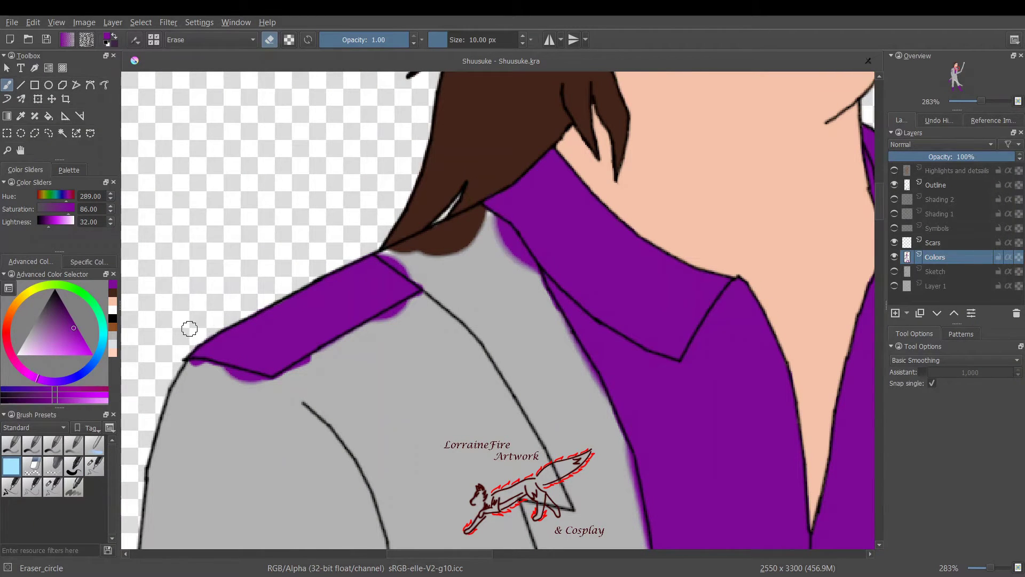
Cover the brown and purple overspill around the left shoulder strap with jacket gray and touch up the strap's corner in purple
{"action": "left_click", "coordinate": [94, 466]}
{"action": "left_click", "coordinate": [347, 392], "text": "ctrl"}
{"action": "mouse_move", "coordinate": [386, 255]}
{"action": "left_mouse_down"}
{"action": "mouse_move", "coordinate": [402, 267]}
{"action": "mouse_move", "coordinate": [436, 233]}
{"action": "mouse_move", "coordinate": [522, 259]}
{"action": "mouse_move", "coordinate": [498, 245]}
{"action": "mouse_move", "coordinate": [438, 249]}
{"action": "left_mouse_up"}
{"action": "mouse_move", "coordinate": [281, 397]}
{"action": "left_mouse_down"}
{"action": "mouse_move", "coordinate": [373, 321]}
{"action": "mouse_move", "coordinate": [266, 386]}
{"action": "left_mouse_up"}
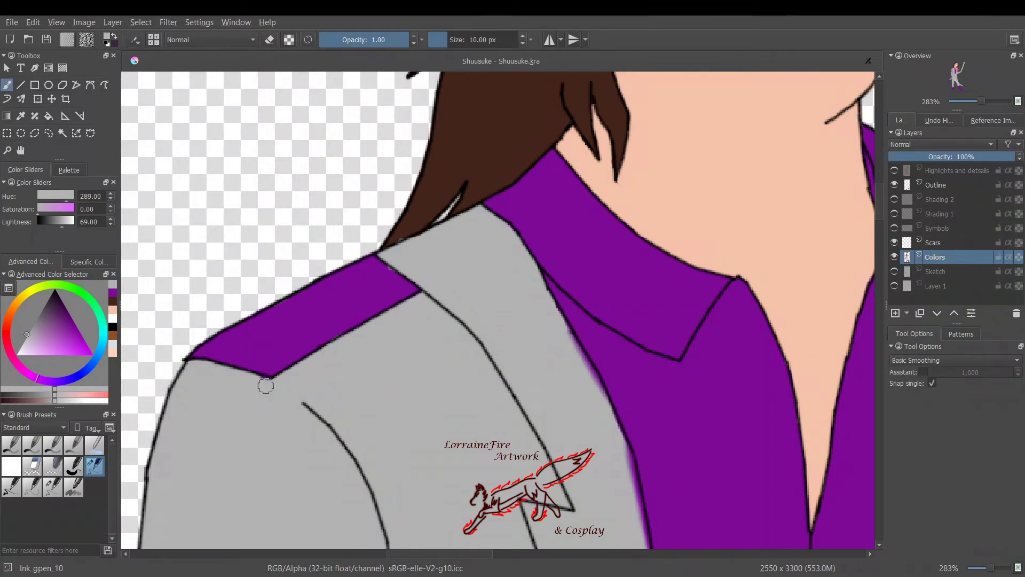
{"action": "left_click", "coordinate": [113, 293]}
{"action": "mouse_move", "coordinate": [387, 268]}
{"action": "left_mouse_down"}
{"action": "mouse_move", "coordinate": [395, 272]}
{"action": "mouse_move", "coordinate": [407, 236]}
{"action": "left_mouse_up"}
Cover the purple overspill along the left jacket edge with gray and touch up the shirt edge in purple
{"action": "left_click", "coordinate": [113, 303]}
{"action": "left_click", "coordinate": [112, 302]}
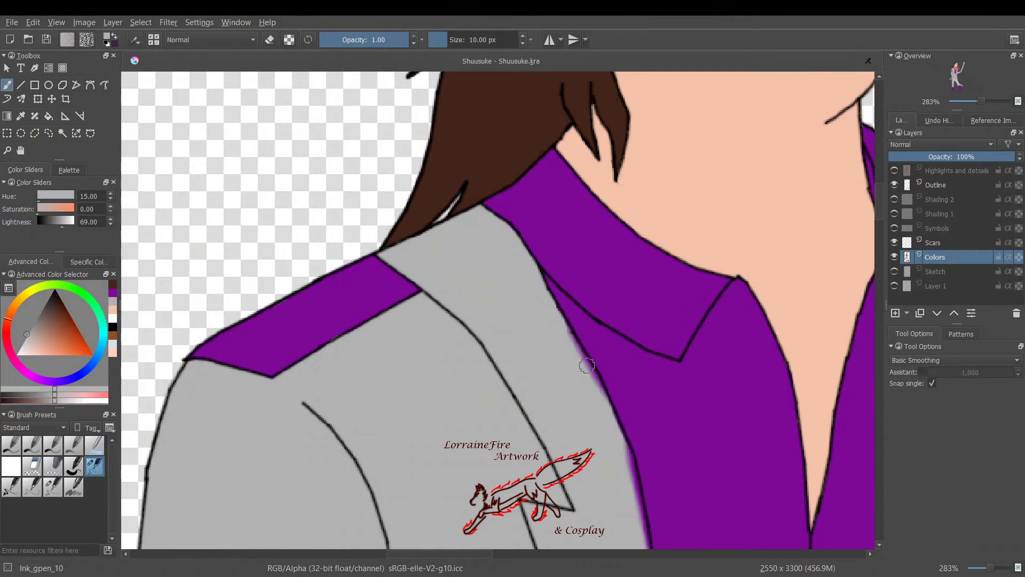
{"action": "mouse_move", "coordinate": [639, 542]}
{"action": "left_mouse_down"}
{"action": "mouse_move", "coordinate": [620, 450]}
{"action": "mouse_move", "coordinate": [539, 277]}
{"action": "left_mouse_up"}
{"action": "left_click", "coordinate": [112, 301]}
{"action": "mouse_move", "coordinate": [577, 336]}
{"action": "left_mouse_down"}
{"action": "mouse_move", "coordinate": [576, 322]}
{"action": "mouse_move", "coordinate": [592, 364]}
{"action": "left_mouse_up"}
Touch up the right shoulder strap in purple and cover the purple overspill on the surrounding jacket and lapel with gray
{"action": "mouse_move", "coordinate": [481, 554]}
{"action": "left_mouse_down"}
{"action": "mouse_move", "coordinate": [517, 568]}
{"action": "mouse_move", "coordinate": [571, 566]}
{"action": "left_mouse_up"}
{"action": "left_click_drag", "start_coordinate": [396, 231], "coordinate": [442, 242]}
{"action": "left_click", "coordinate": [365, 541], "text": "ctrl"}
{"action": "left_click_drag", "start_coordinate": [530, 539], "coordinate": [423, 540]}
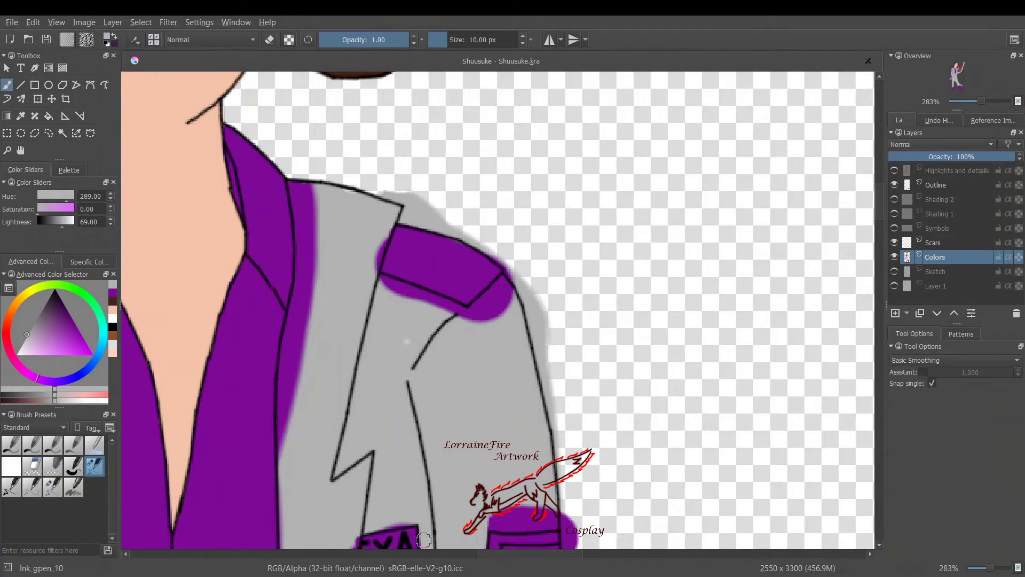
{"action": "mouse_move", "coordinate": [406, 340]}
{"action": "left_mouse_down"}
{"action": "mouse_move", "coordinate": [470, 321]}
{"action": "mouse_move", "coordinate": [366, 289]}
{"action": "mouse_move", "coordinate": [303, 229]}
{"action": "mouse_move", "coordinate": [289, 458]}
{"action": "mouse_move", "coordinate": [291, 341]}
{"action": "mouse_move", "coordinate": [297, 369]}
{"action": "left_mouse_up"}
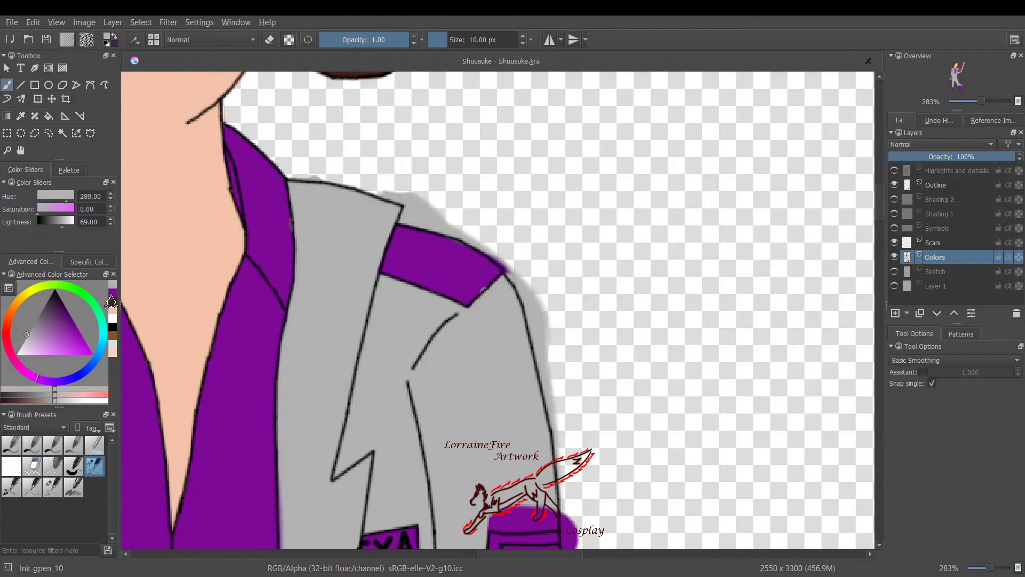
{"action": "left_click", "coordinate": [485, 281], "text": "ctrl"}
{"action": "left_click", "coordinate": [111, 293]}
{"action": "mouse_move", "coordinate": [504, 520]}
{"action": "left_mouse_down"}
{"action": "mouse_move", "coordinate": [543, 524]}
{"action": "mouse_move", "coordinate": [555, 513]}
{"action": "left_mouse_up"}
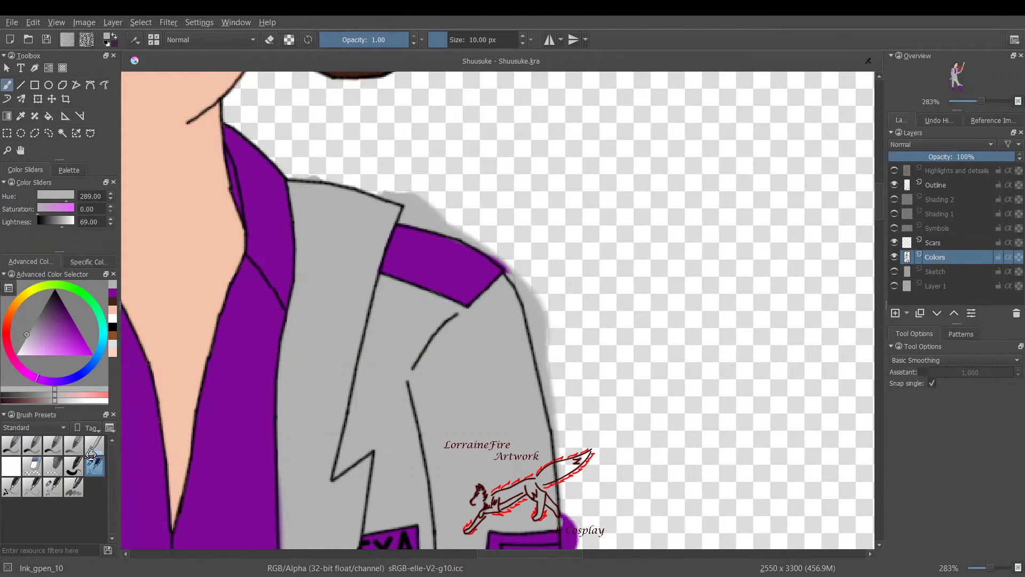
Erase the gray and purple overspill outside the right shoulder and upper sleeve outline
{"action": "left_click", "coordinate": [11, 466]}
{"action": "left_click_drag", "start_coordinate": [308, 172], "coordinate": [459, 165]}
{"action": "mouse_move", "coordinate": [388, 194]}
{"action": "left_mouse_down"}
{"action": "mouse_move", "coordinate": [481, 236]}
{"action": "mouse_move", "coordinate": [516, 269]}
{"action": "left_mouse_up"}
{"action": "mouse_move", "coordinate": [577, 534]}
{"action": "left_mouse_down"}
{"action": "mouse_move", "coordinate": [579, 512]}
{"action": "mouse_move", "coordinate": [569, 510]}
{"action": "left_mouse_up"}
{"action": "left_click_drag", "start_coordinate": [515, 291], "coordinate": [551, 400]}
Cover the purple overspill around the sleeve band, name patch and pocket button with gray, and even the shirt edge in purple
{"action": "scroll", "coordinate": [552, 400], "scroll_direction": "down", "scroll_amount": 5}
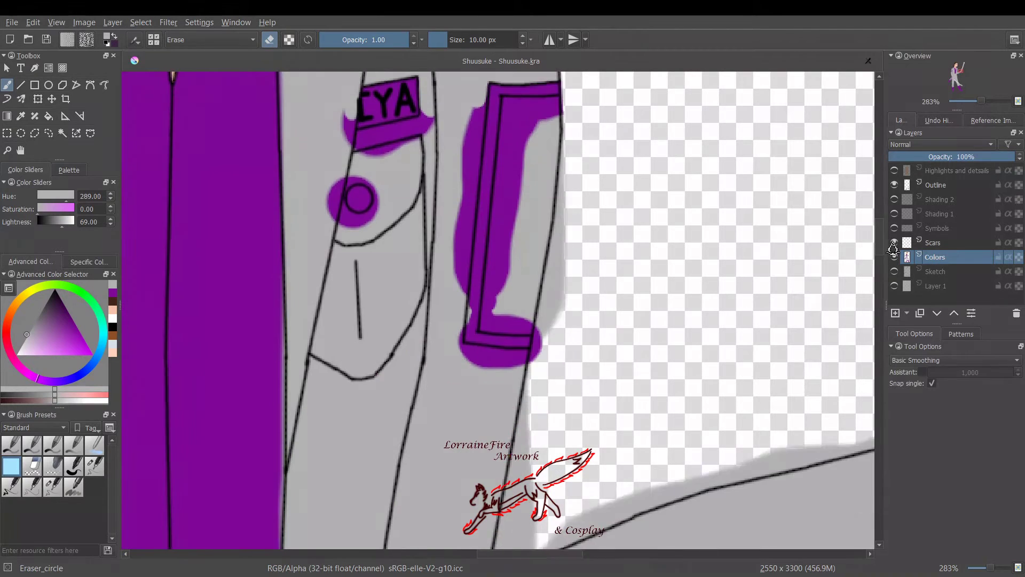
{"action": "left_click", "coordinate": [94, 465]}
{"action": "mouse_move", "coordinate": [502, 106]}
{"action": "left_mouse_down"}
{"action": "mouse_move", "coordinate": [559, 110]}
{"action": "mouse_move", "coordinate": [529, 128]}
{"action": "mouse_move", "coordinate": [536, 131]}
{"action": "left_mouse_up"}
{"action": "left_click_drag", "start_coordinate": [490, 334], "coordinate": [502, 224]}
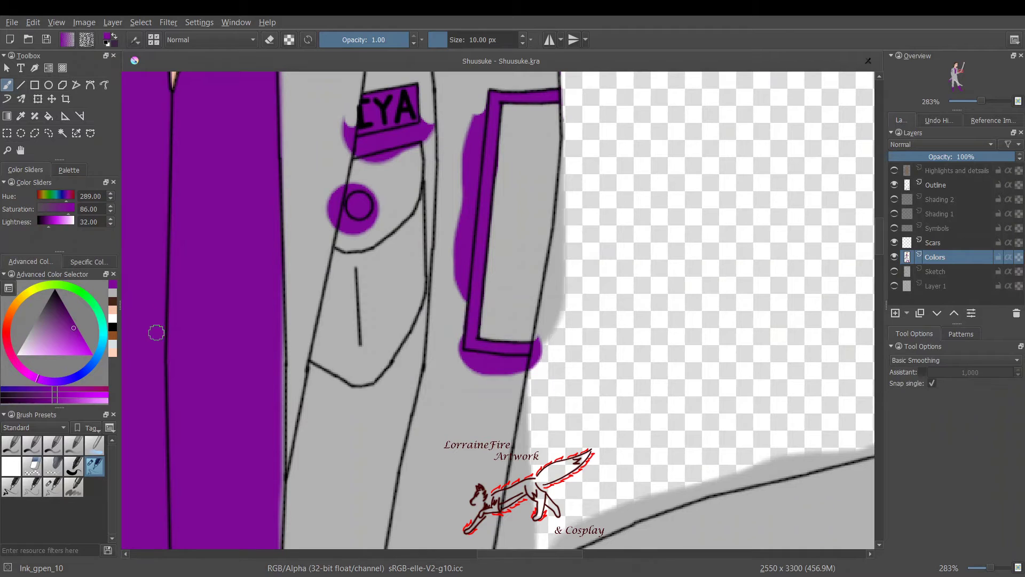
{"action": "mouse_move", "coordinate": [361, 141]}
{"action": "left_mouse_down"}
{"action": "mouse_move", "coordinate": [382, 152]}
{"action": "mouse_move", "coordinate": [366, 213]}
{"action": "mouse_move", "coordinate": [326, 221]}
{"action": "left_mouse_up"}
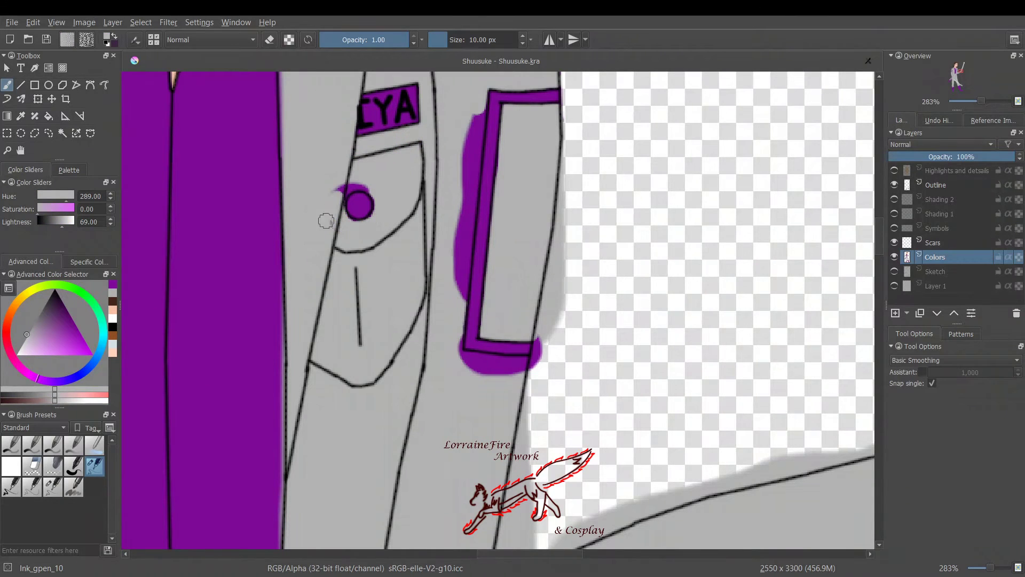
{"action": "mouse_move", "coordinate": [480, 114]}
{"action": "left_mouse_down"}
{"action": "mouse_move", "coordinate": [458, 230]}
{"action": "mouse_move", "coordinate": [457, 329]}
{"action": "mouse_move", "coordinate": [480, 367]}
{"action": "mouse_move", "coordinate": [524, 363]}
{"action": "left_mouse_up"}
{"action": "left_click", "coordinate": [113, 293]}
{"action": "left_click_drag", "start_coordinate": [274, 288], "coordinate": [275, 544]}
Erase the overspill outside the right sleeve, the outstretched forearm, its cuff and the back of the hand
{"action": "left_click", "coordinate": [11, 466]}
{"action": "mouse_move", "coordinate": [510, 533]}
{"action": "left_mouse_down"}
{"action": "mouse_move", "coordinate": [572, 119]}
{"action": "mouse_move", "coordinate": [544, 329]}
{"action": "mouse_move", "coordinate": [586, 543]}
{"action": "mouse_move", "coordinate": [584, 527]}
{"action": "mouse_move", "coordinate": [692, 491]}
{"action": "left_mouse_up"}
{"action": "left_click_drag", "start_coordinate": [530, 554], "coordinate": [590, 555]}
{"action": "mouse_move", "coordinate": [264, 490]}
{"action": "left_mouse_down"}
{"action": "mouse_move", "coordinate": [458, 436]}
{"action": "mouse_move", "coordinate": [489, 438]}
{"action": "left_mouse_up"}
{"action": "left_click_drag", "start_coordinate": [555, 432], "coordinate": [582, 353]}
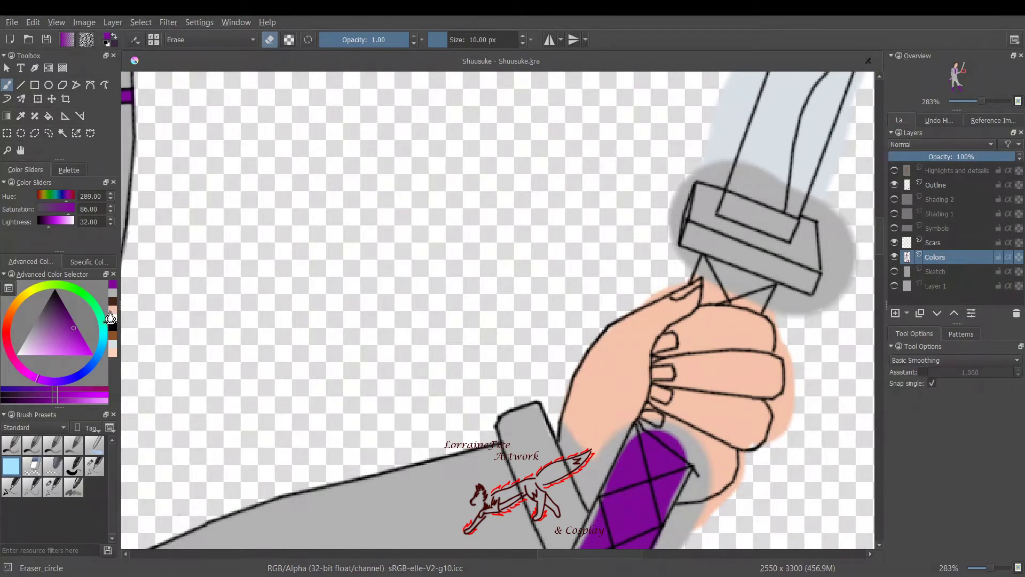
Paint the diamond sections of the sword grip gray and fill the grip's left-edge triangles with purple
{"action": "left_click", "coordinate": [113, 293]}
{"action": "left_click", "coordinate": [94, 466]}
{"action": "left_click", "coordinate": [619, 497]}
{"action": "left_click_drag", "start_coordinate": [590, 555], "coordinate": [610, 554]}
{"action": "mouse_move", "coordinate": [466, 502]}
{"action": "left_mouse_down"}
{"action": "mouse_move", "coordinate": [509, 522]}
{"action": "mouse_move", "coordinate": [481, 526]}
{"action": "left_mouse_up"}
{"action": "mouse_move", "coordinate": [511, 473]}
{"action": "left_mouse_down"}
{"action": "mouse_move", "coordinate": [476, 491]}
{"action": "mouse_move", "coordinate": [543, 478]}
{"action": "left_mouse_up"}
{"action": "left_click", "coordinate": [112, 293]}
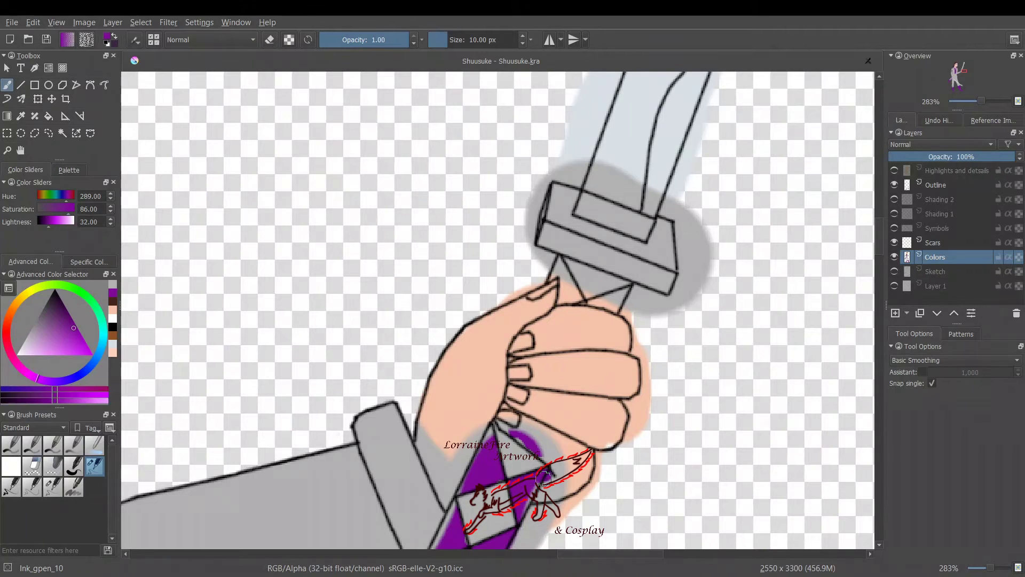
{"action": "mouse_move", "coordinate": [487, 441]}
{"action": "left_mouse_down"}
{"action": "mouse_move", "coordinate": [457, 487]}
{"action": "mouse_move", "coordinate": [455, 536]}
{"action": "left_mouse_up"}
Clean the cuff edge with gray and cover the gray and purple overspill on the hand beside the grip with skin tone
{"action": "left_click", "coordinate": [433, 538], "text": "ctrl"}
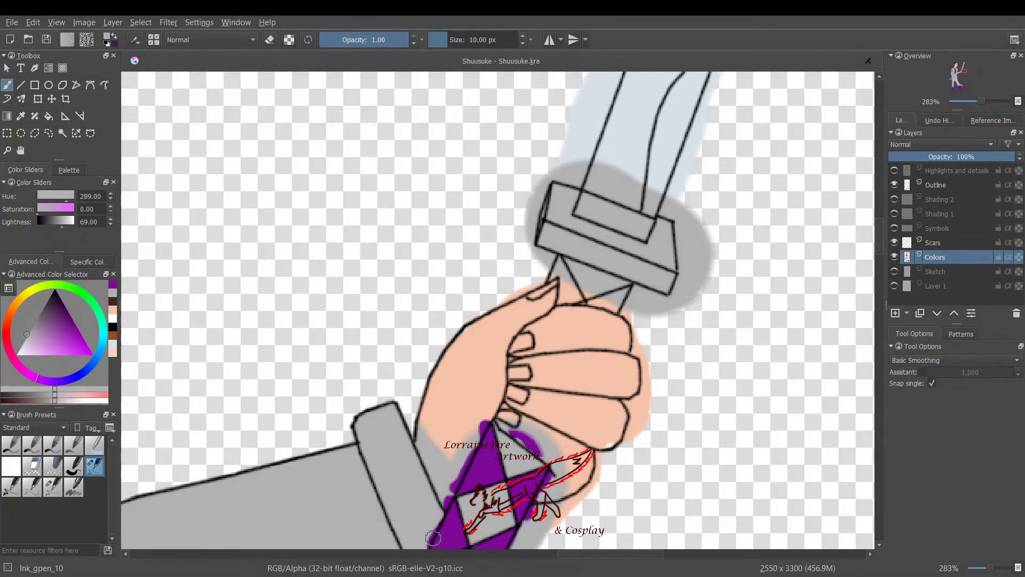
{"action": "left_click", "coordinate": [113, 310]}
{"action": "left_click_drag", "start_coordinate": [475, 439], "coordinate": [468, 452]}
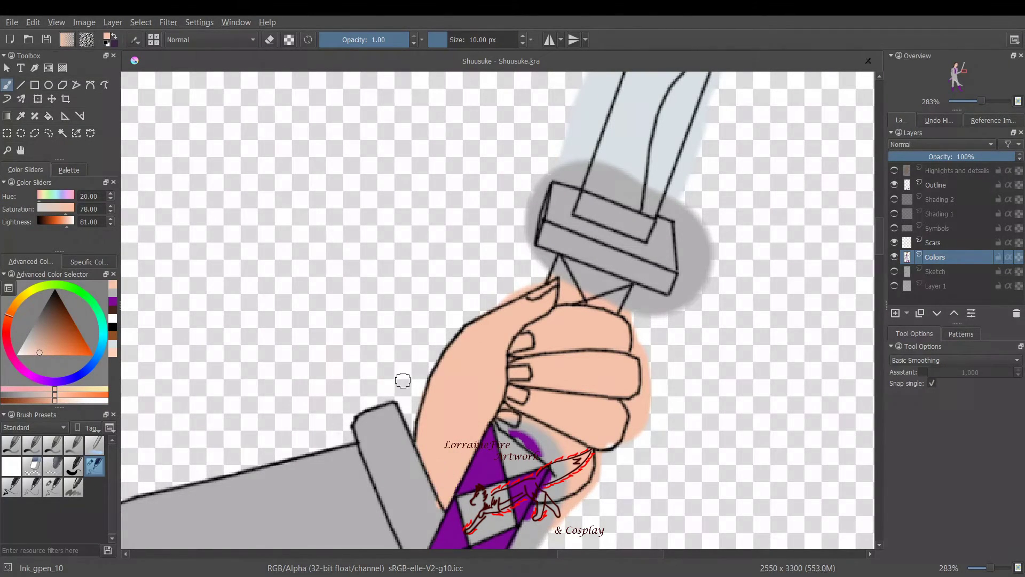
Cover the overspill on the hand beside the grip with skin tone and fill the grip's triangles under the guard with purple
{"action": "left_click_drag", "start_coordinate": [512, 422], "coordinate": [563, 453]}
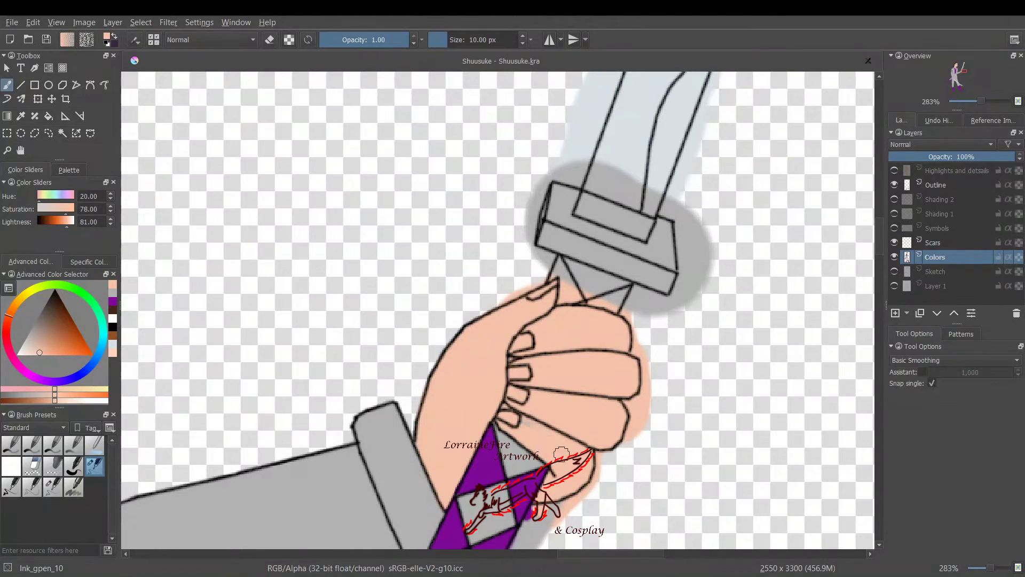
{"action": "left_click", "coordinate": [113, 301]}
{"action": "left_click_drag", "start_coordinate": [552, 272], "coordinate": [559, 254]}
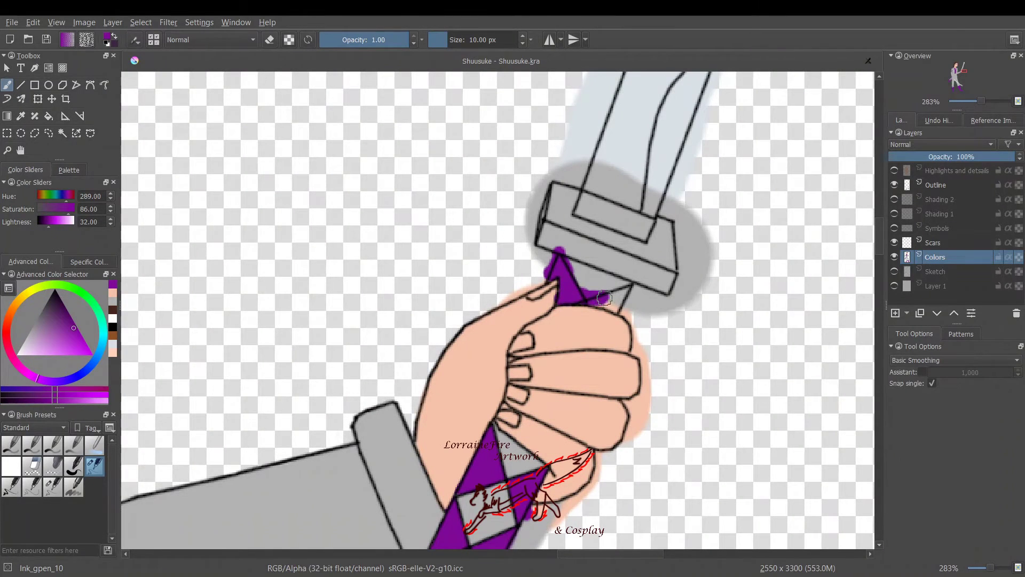
{"action": "left_click", "coordinate": [52, 487]}
{"action": "left_click", "coordinate": [581, 284], "text": "ctrl"}
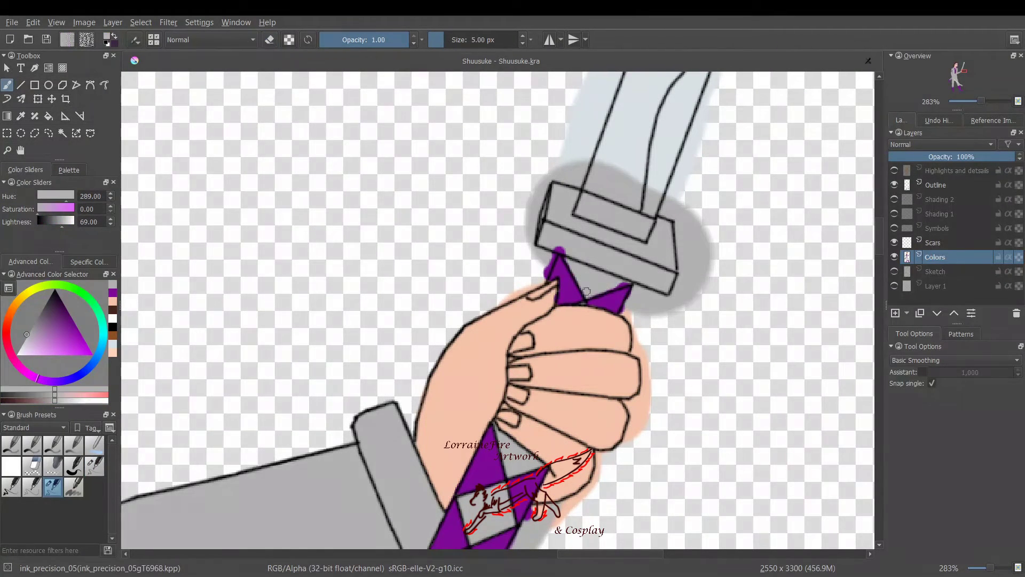
{"action": "left_click", "coordinate": [543, 308], "text": "ctrl"}
{"action": "left_click", "coordinate": [94, 467]}
{"action": "left_click", "coordinate": [112, 293]}
{"action": "mouse_move", "coordinate": [562, 247]}
{"action": "left_mouse_down"}
{"action": "mouse_move", "coordinate": [552, 240]}
{"action": "mouse_move", "coordinate": [564, 247]}
{"action": "left_mouse_up"}
Cover the gray overspill on the blade's base with pale blue and erase the overspill around the fingers and lower grip
{"action": "left_click", "coordinate": [112, 344]}
{"action": "left_click_drag", "start_coordinate": [584, 183], "coordinate": [675, 201]}
{"action": "left_click", "coordinate": [12, 466]}
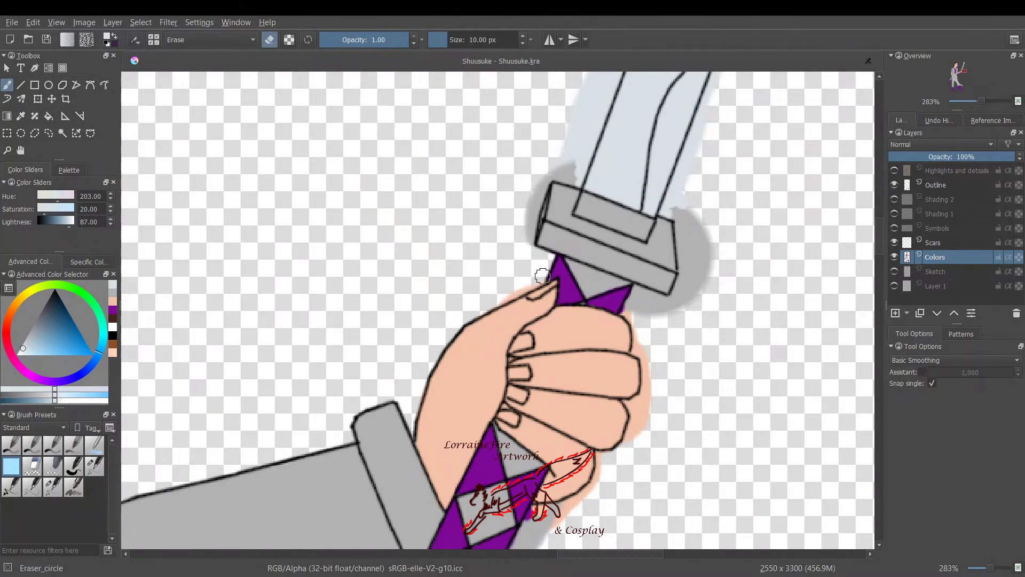
{"action": "mouse_move", "coordinate": [628, 313]}
{"action": "left_mouse_down"}
{"action": "mouse_move", "coordinate": [666, 325]}
{"action": "mouse_move", "coordinate": [641, 332]}
{"action": "mouse_move", "coordinate": [631, 404]}
{"action": "left_mouse_up"}
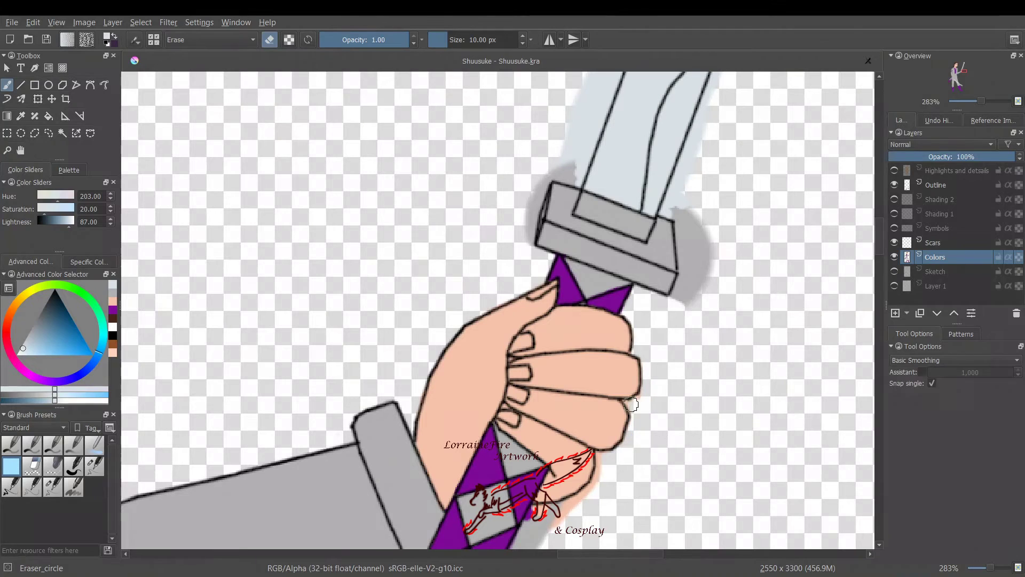
{"action": "left_click_drag", "start_coordinate": [586, 496], "coordinate": [513, 545]}
{"action": "left_click", "coordinate": [52, 486]}
{"action": "left_click", "coordinate": [113, 310]}
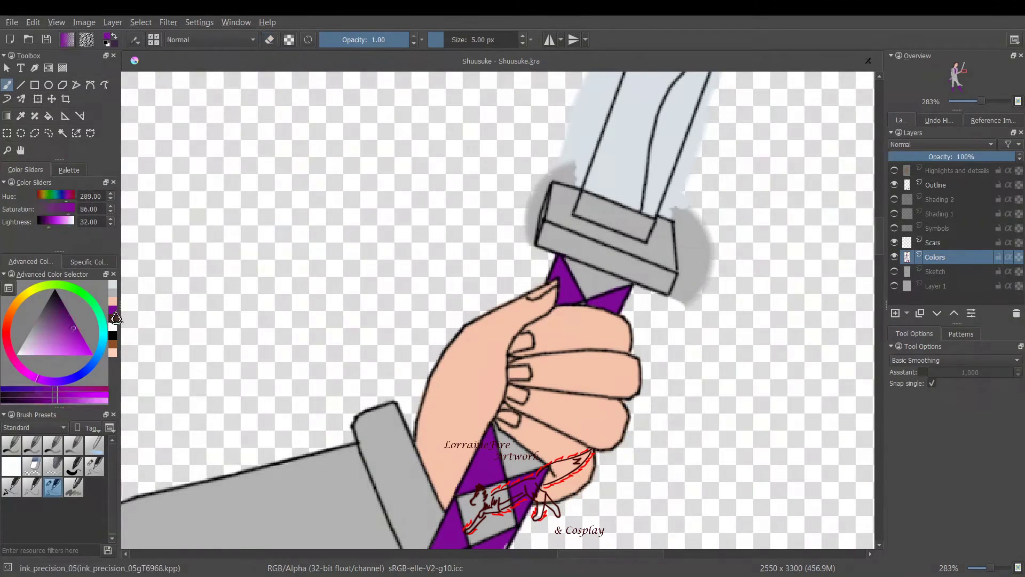
Erase the gray and pale blue overspill around the sword guard and along both sides of the lower blade
{"action": "left_click", "coordinate": [11, 466]}
{"action": "mouse_move", "coordinate": [689, 238]}
{"action": "left_mouse_down"}
{"action": "mouse_move", "coordinate": [691, 314]}
{"action": "mouse_move", "coordinate": [668, 210]}
{"action": "mouse_move", "coordinate": [698, 132]}
{"action": "left_mouse_up"}
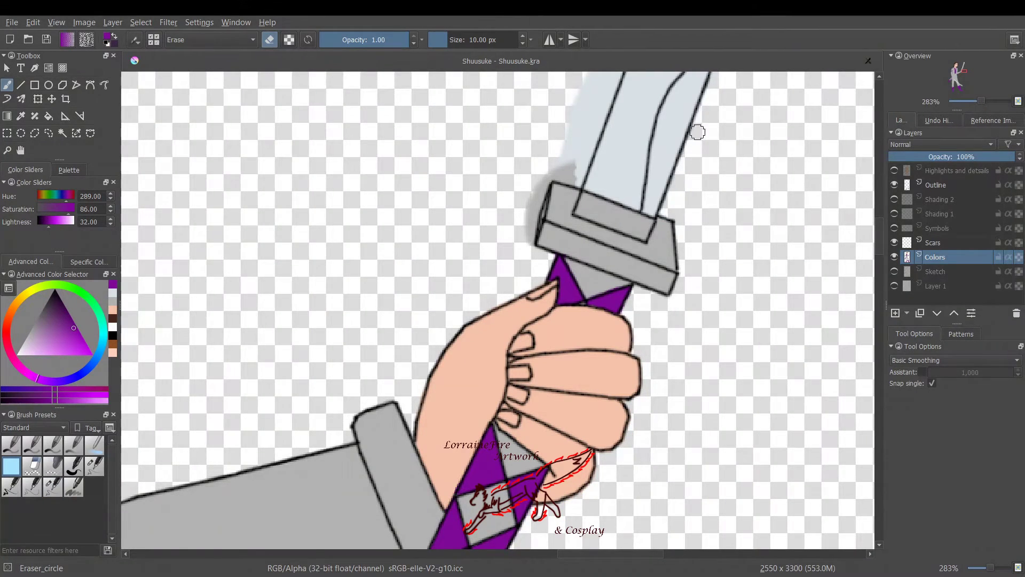
{"action": "mouse_move", "coordinate": [556, 145]}
{"action": "left_mouse_down"}
{"action": "mouse_move", "coordinate": [577, 176]}
{"action": "mouse_move", "coordinate": [586, 143]}
{"action": "mouse_move", "coordinate": [576, 139]}
{"action": "mouse_move", "coordinate": [539, 189]}
{"action": "left_mouse_up"}
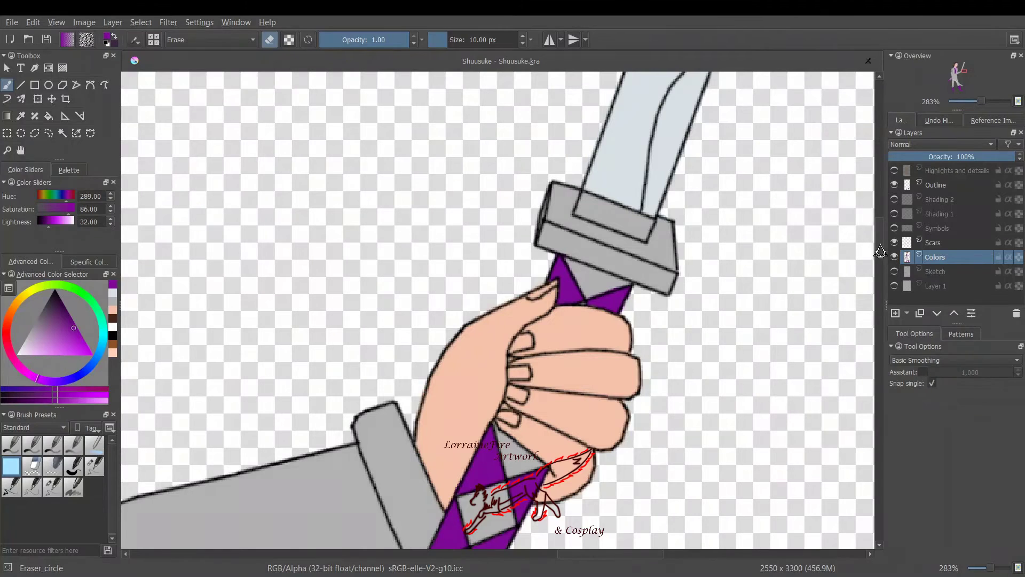
{"action": "left_click_drag", "start_coordinate": [881, 251], "coordinate": [881, 222]}
{"action": "left_click_drag", "start_coordinate": [634, 337], "coordinate": [619, 419]}
{"action": "left_click_drag", "start_coordinate": [573, 555], "coordinate": [614, 555]}
{"action": "mouse_move", "coordinate": [441, 399]}
{"action": "left_mouse_down"}
{"action": "mouse_move", "coordinate": [545, 101]}
{"action": "mouse_move", "coordinate": [532, 180]}
{"action": "mouse_move", "coordinate": [472, 344]}
{"action": "left_mouse_up"}
Fill the uncolored strip along the blade's left outline with pale blue
{"action": "left_click", "coordinate": [94, 466]}
{"action": "left_click", "coordinate": [376, 370], "text": "ctrl"}
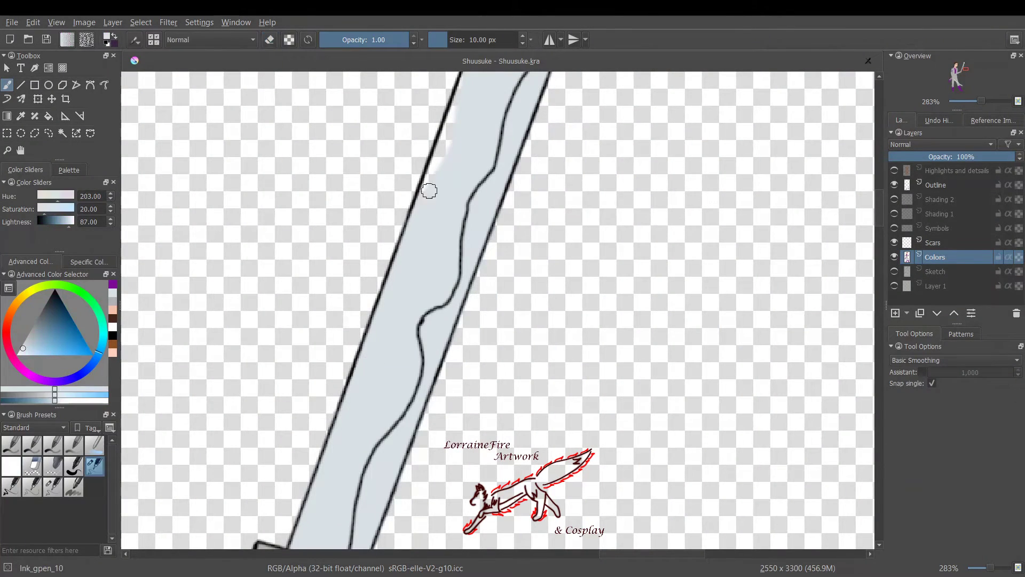
{"action": "left_click_drag", "start_coordinate": [429, 190], "coordinate": [459, 97]}
Erase the pale blue overspill along the edges of the middle and upper blade
{"action": "left_click_drag", "start_coordinate": [879, 213], "coordinate": [879, 184]}
{"action": "key", "text": "e"}
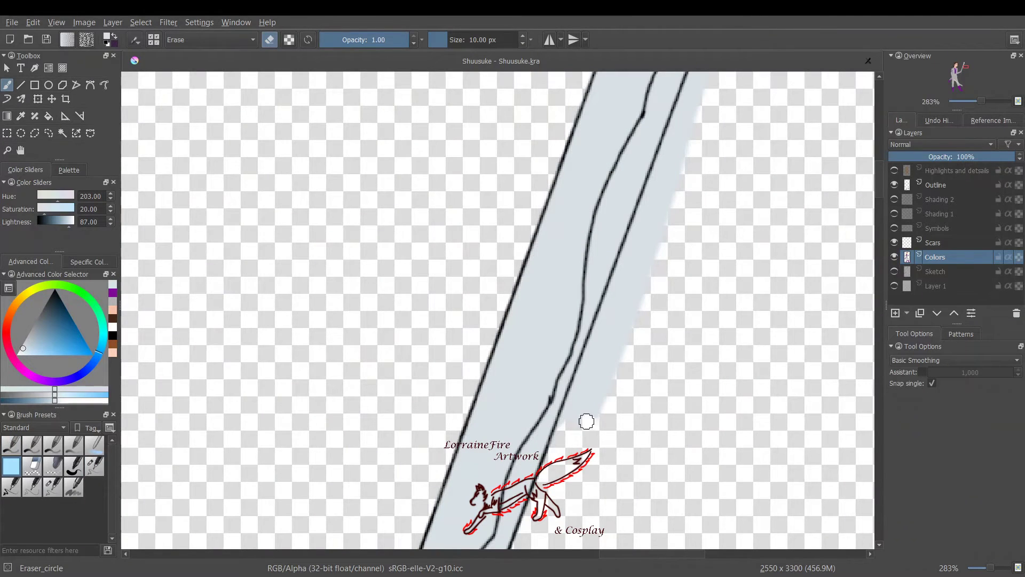
{"action": "mouse_move", "coordinate": [586, 421]}
{"action": "left_mouse_down"}
{"action": "mouse_move", "coordinate": [634, 240]}
{"action": "mouse_move", "coordinate": [666, 197]}
{"action": "mouse_move", "coordinate": [595, 406]}
{"action": "left_mouse_up"}
{"action": "scroll", "coordinate": [880, 183], "scroll_direction": "up", "scroll_amount": 1}
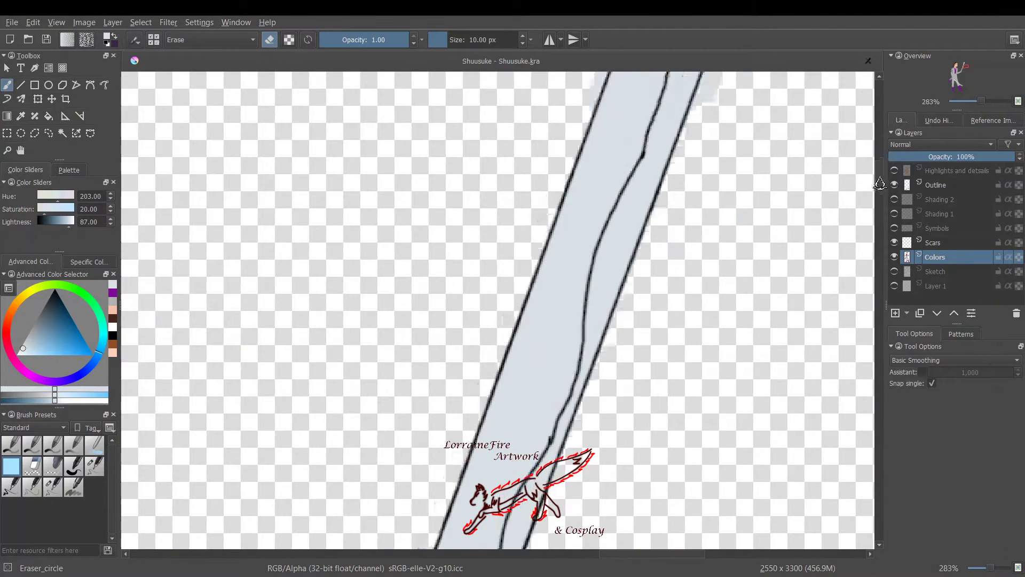
{"action": "scroll", "coordinate": [880, 184], "scroll_direction": "up", "scroll_amount": 5}
{"action": "mouse_move", "coordinate": [704, 75]}
{"action": "left_mouse_down"}
{"action": "mouse_move", "coordinate": [644, 223]}
{"action": "mouse_move", "coordinate": [646, 257]}
{"action": "mouse_move", "coordinate": [679, 177]}
{"action": "mouse_move", "coordinate": [635, 296]}
{"action": "mouse_move", "coordinate": [609, 328]}
{"action": "mouse_move", "coordinate": [698, 436]}
{"action": "mouse_move", "coordinate": [783, 178]}
{"action": "left_mouse_up"}
{"action": "scroll", "coordinate": [878, 144], "scroll_direction": "up", "scroll_amount": 5}
Color the blade's tip pale blue and erase the overspill on both sides of it
{"action": "left_click", "coordinate": [94, 466]}
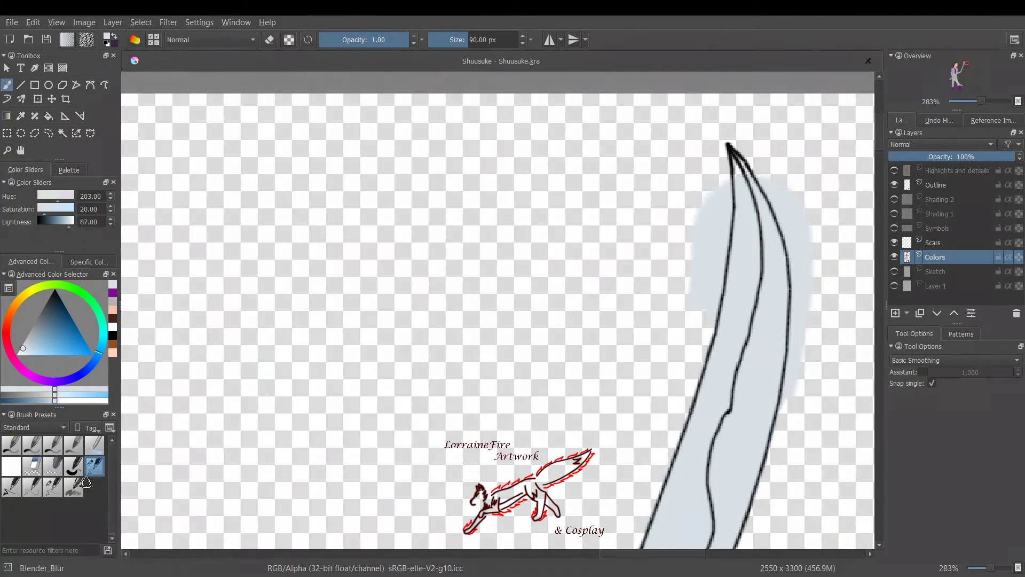
{"action": "key", "text": "e"}
{"action": "mouse_move", "coordinate": [733, 149]}
{"action": "left_mouse_down"}
{"action": "mouse_move", "coordinate": [755, 193]}
{"action": "mouse_move", "coordinate": [655, 370]}
{"action": "mouse_move", "coordinate": [725, 192]}
{"action": "mouse_move", "coordinate": [716, 282]}
{"action": "mouse_move", "coordinate": [695, 302]}
{"action": "left_mouse_up"}
{"action": "mouse_move", "coordinate": [766, 176]}
{"action": "left_mouse_down"}
{"action": "mouse_move", "coordinate": [800, 260]}
{"action": "mouse_move", "coordinate": [804, 203]}
{"action": "mouse_move", "coordinate": [794, 368]}
{"action": "left_mouse_up"}
Close the outline at the top of the gap between sleeve and coat with black on the Outline layer, then return to the Colors layer
{"action": "left_click_drag", "start_coordinate": [880, 140], "coordinate": [908, 244]}
{"action": "left_click_drag", "start_coordinate": [625, 554], "coordinate": [407, 554]}
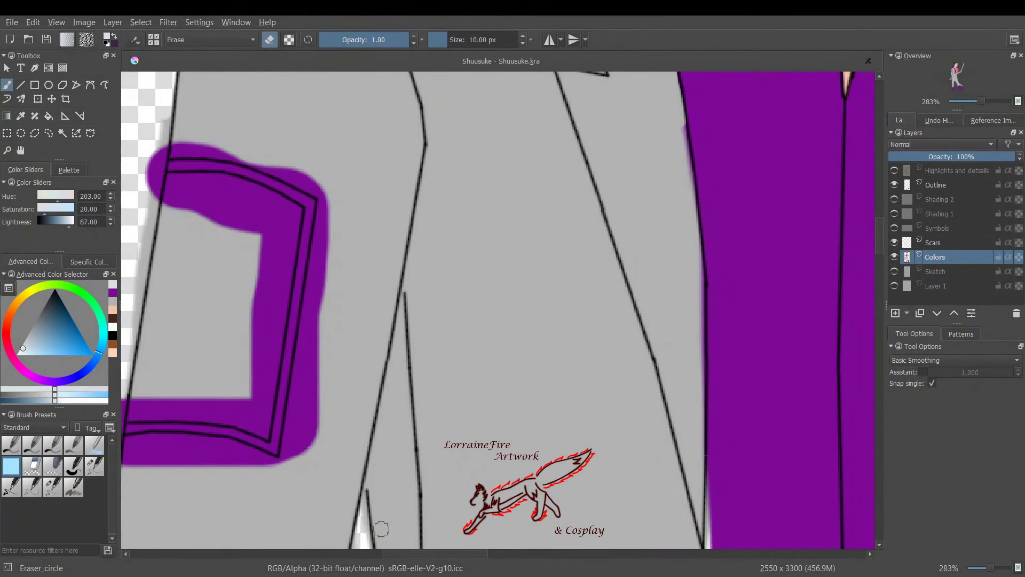
{"action": "left_click", "coordinate": [53, 486]}
{"action": "left_click", "coordinate": [113, 335]}
{"action": "left_click", "coordinate": [936, 185]}
{"action": "left_click_drag", "start_coordinate": [365, 474], "coordinate": [367, 498]}
{"action": "left_click", "coordinate": [936, 257]}
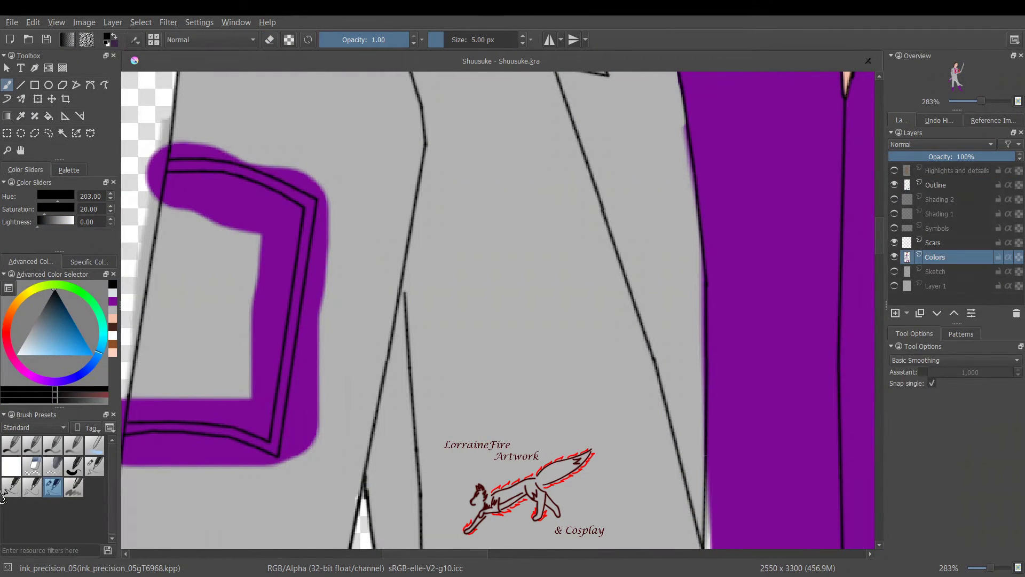
Cover the purple overspill outside the sleeve patch's border with gray and even the shirt's edge in purple
{"action": "left_click", "coordinate": [94, 466]}
{"action": "left_click", "coordinate": [112, 310]}
{"action": "mouse_move", "coordinate": [302, 456]}
{"action": "left_mouse_down"}
{"action": "mouse_move", "coordinate": [300, 377]}
{"action": "mouse_move", "coordinate": [325, 220]}
{"action": "mouse_move", "coordinate": [312, 447]}
{"action": "left_mouse_up"}
{"action": "left_click_drag", "start_coordinate": [448, 555], "coordinate": [434, 556]}
{"action": "left_click", "coordinate": [112, 309]}
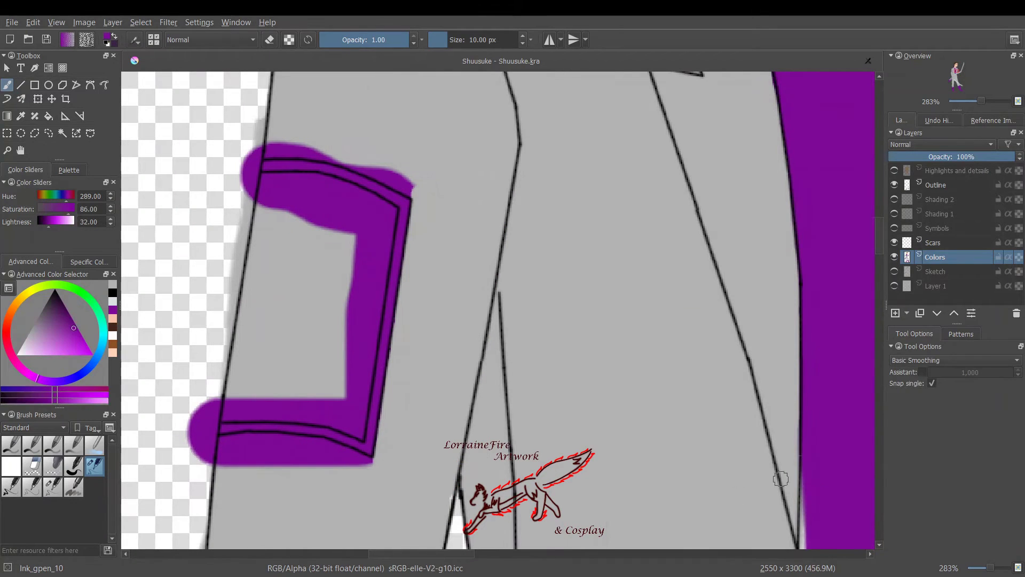
{"action": "left_click", "coordinate": [113, 293]}
{"action": "mouse_move", "coordinate": [221, 446]}
{"action": "left_mouse_down"}
{"action": "mouse_move", "coordinate": [291, 440]}
{"action": "mouse_move", "coordinate": [297, 462]}
{"action": "left_mouse_up"}
Cover the purple overspill inside the sleeve patch and above its upper border with gray
{"action": "mouse_move", "coordinate": [230, 414]}
{"action": "left_mouse_down"}
{"action": "mouse_move", "coordinate": [301, 414]}
{"action": "mouse_move", "coordinate": [264, 422]}
{"action": "mouse_move", "coordinate": [359, 433]}
{"action": "mouse_move", "coordinate": [365, 376]}
{"action": "mouse_move", "coordinate": [354, 348]}
{"action": "mouse_move", "coordinate": [374, 316]}
{"action": "left_mouse_up"}
{"action": "left_click", "coordinate": [113, 292]}
{"action": "left_click", "coordinate": [316, 425], "text": "ctrl"}
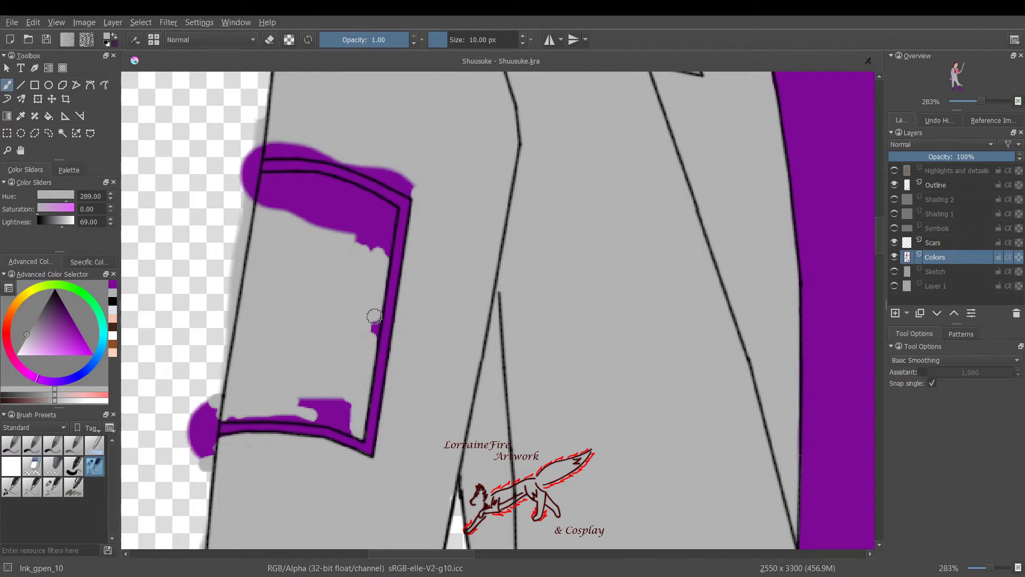
{"action": "mouse_move", "coordinate": [262, 415]}
{"action": "left_mouse_down"}
{"action": "mouse_move", "coordinate": [296, 413]}
{"action": "mouse_move", "coordinate": [291, 399]}
{"action": "mouse_move", "coordinate": [347, 422]}
{"action": "left_mouse_up"}
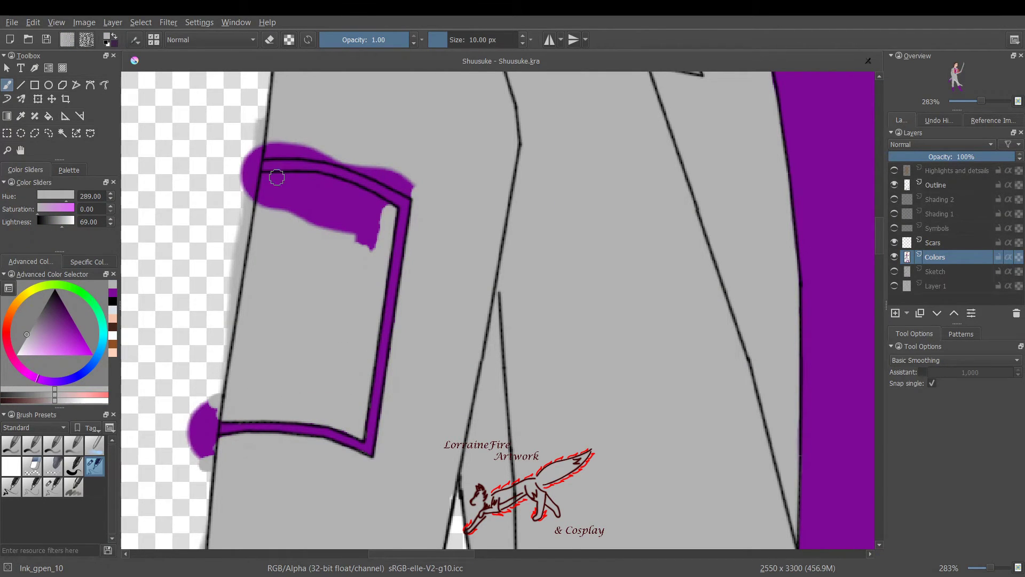
{"action": "mouse_move", "coordinate": [325, 182]}
{"action": "left_mouse_down"}
{"action": "mouse_move", "coordinate": [377, 204]}
{"action": "mouse_move", "coordinate": [273, 218]}
{"action": "mouse_move", "coordinate": [335, 232]}
{"action": "mouse_move", "coordinate": [338, 197]}
{"action": "mouse_move", "coordinate": [263, 154]}
{"action": "mouse_move", "coordinate": [335, 158]}
{"action": "mouse_move", "coordinate": [401, 182]}
{"action": "left_mouse_up"}
Erase the overspill outside the sleeve's outer edge and clear the gray from the gap between arm and coat
{"action": "left_click", "coordinate": [10, 466]}
{"action": "mouse_move", "coordinate": [208, 454]}
{"action": "left_mouse_down"}
{"action": "mouse_move", "coordinate": [204, 388]}
{"action": "mouse_move", "coordinate": [258, 106]}
{"action": "mouse_move", "coordinate": [219, 390]}
{"action": "left_mouse_up"}
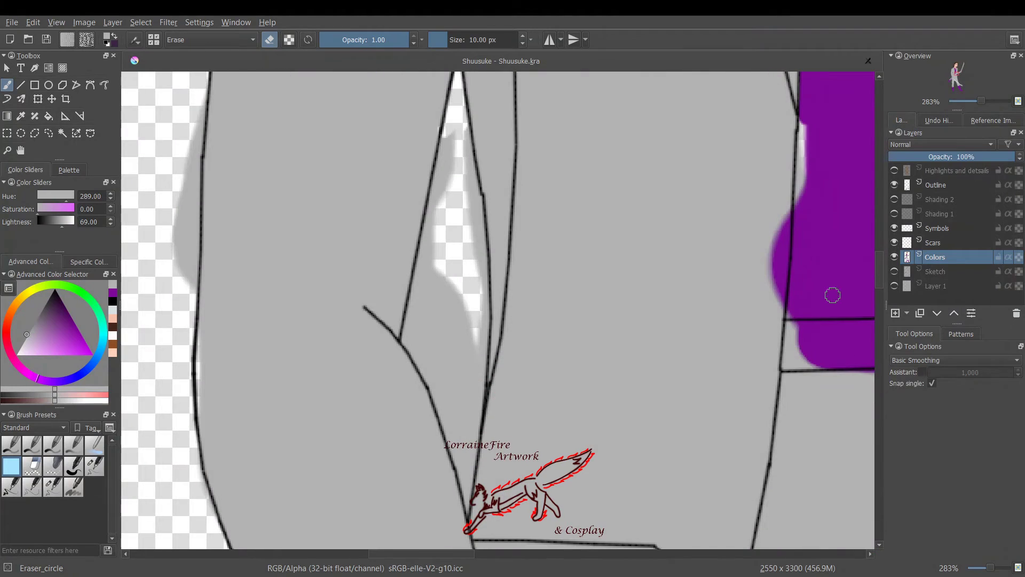
{"action": "left_click_drag", "start_coordinate": [198, 90], "coordinate": [163, 221]}
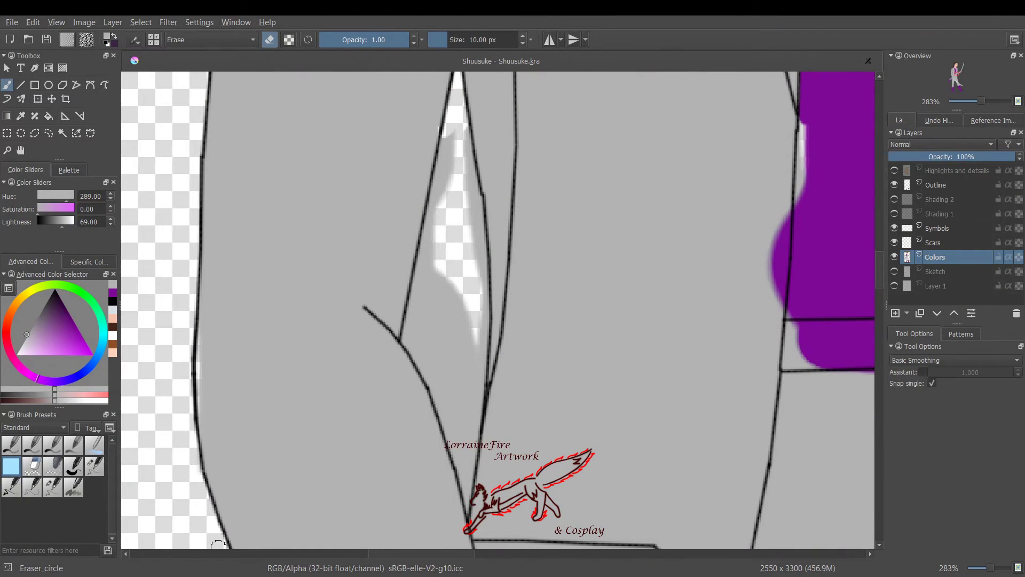
{"action": "mouse_move", "coordinate": [469, 503]}
{"action": "left_mouse_down"}
{"action": "mouse_move", "coordinate": [410, 331]}
{"action": "mouse_move", "coordinate": [446, 167]}
{"action": "mouse_move", "coordinate": [465, 141]}
{"action": "mouse_move", "coordinate": [476, 235]}
{"action": "mouse_move", "coordinate": [449, 237]}
{"action": "mouse_move", "coordinate": [447, 379]}
{"action": "mouse_move", "coordinate": [480, 317]}
{"action": "mouse_move", "coordinate": [468, 444]}
{"action": "mouse_move", "coordinate": [468, 384]}
{"action": "left_mouse_up"}
Cover the purple overspill on the coat beside the shirt and below the belt with gray, and paint the belt buckle gray
{"action": "left_click", "coordinate": [94, 466]}
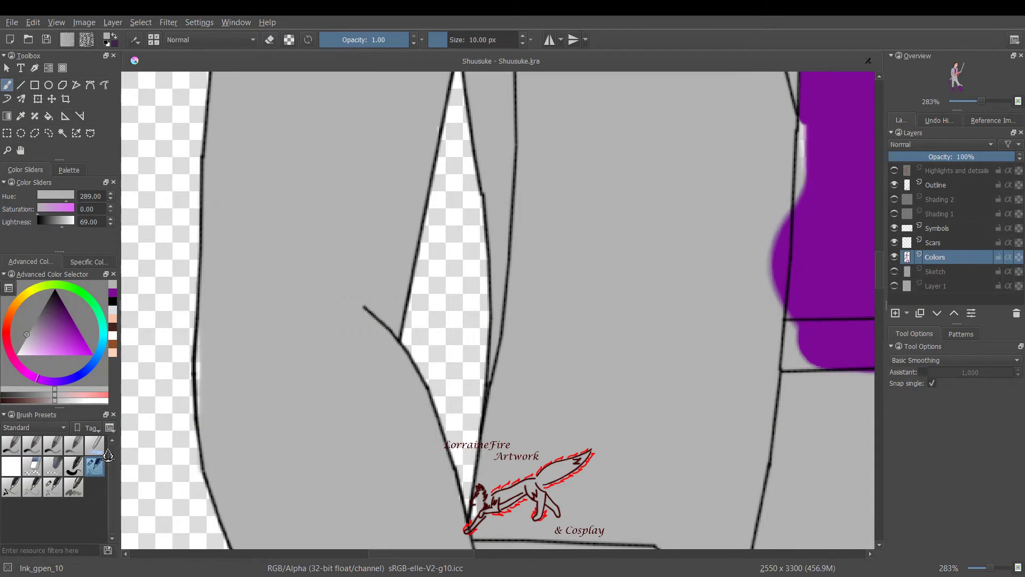
{"action": "left_click_drag", "start_coordinate": [450, 556], "coordinate": [527, 556]}
{"action": "left_click_drag", "start_coordinate": [243, 215], "coordinate": [240, 297]}
{"action": "left_click_drag", "start_coordinate": [331, 380], "coordinate": [469, 366]}
{"action": "mouse_move", "coordinate": [370, 330]}
{"action": "left_mouse_down"}
{"action": "mouse_move", "coordinate": [399, 326]}
{"action": "mouse_move", "coordinate": [437, 337]}
{"action": "mouse_move", "coordinate": [383, 338]}
{"action": "left_mouse_up"}
Fill the remaining shirt and belt edges with purple and cover the overspill on the coat and around the pocket button with gray
{"action": "left_click", "coordinate": [249, 365], "text": "ctrl"}
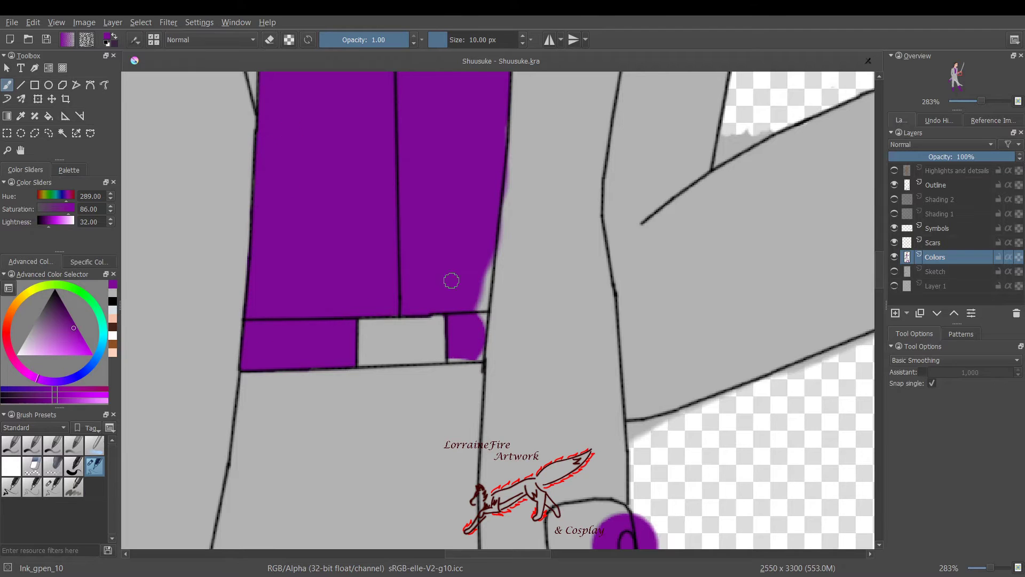
{"action": "left_click", "coordinate": [433, 359], "text": "ctrl"}
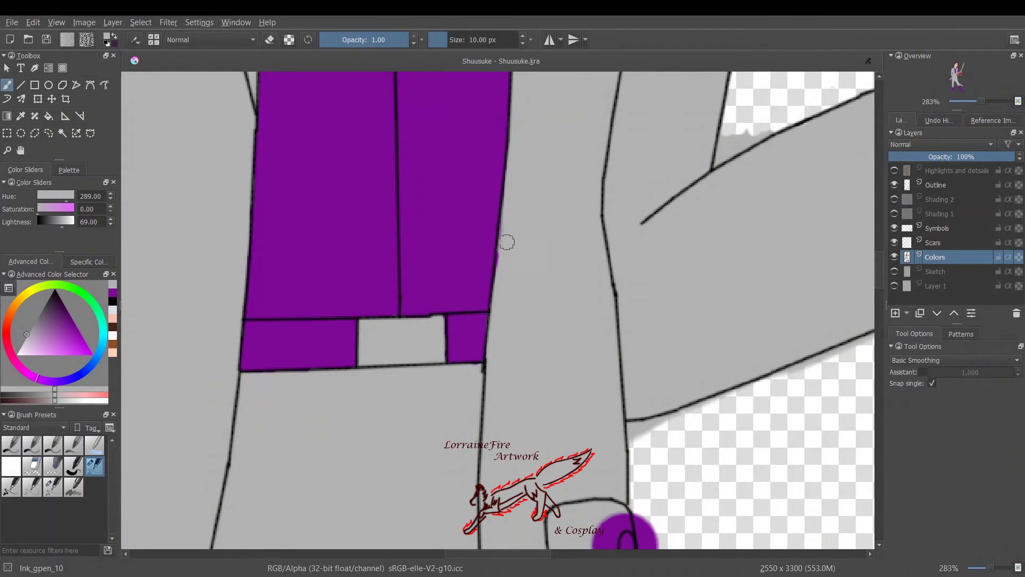
{"action": "left_click_drag", "start_coordinate": [603, 531], "coordinate": [621, 522]}
Erase the overspill along the underside of the raised sleeve, beside the pocket button and in the armpit gap
{"action": "left_click_drag", "start_coordinate": [526, 554], "coordinate": [585, 554]}
{"action": "left_click", "coordinate": [12, 465]}
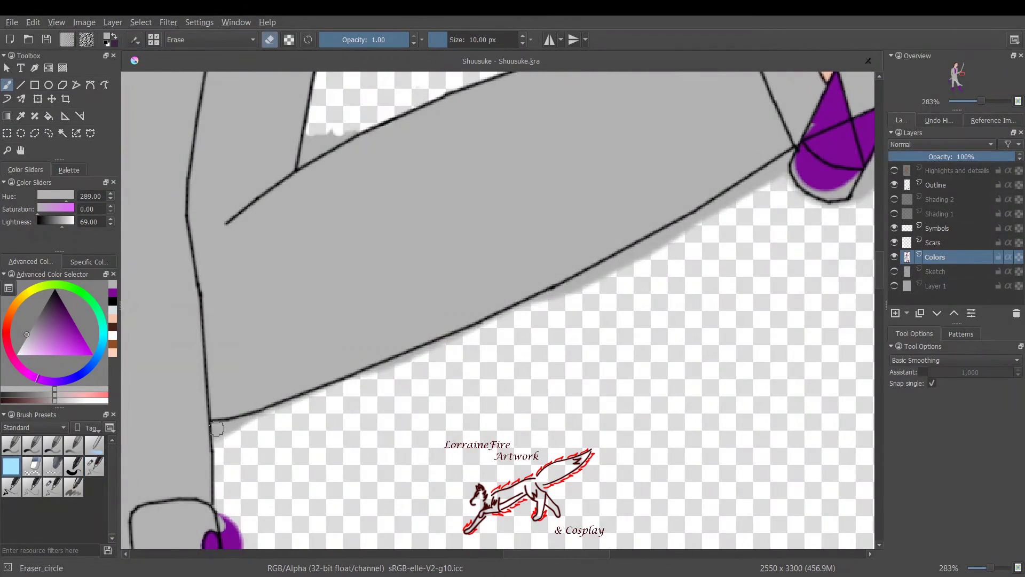
{"action": "left_click_drag", "start_coordinate": [323, 392], "coordinate": [482, 329]}
{"action": "left_click_drag", "start_coordinate": [296, 160], "coordinate": [357, 131]}
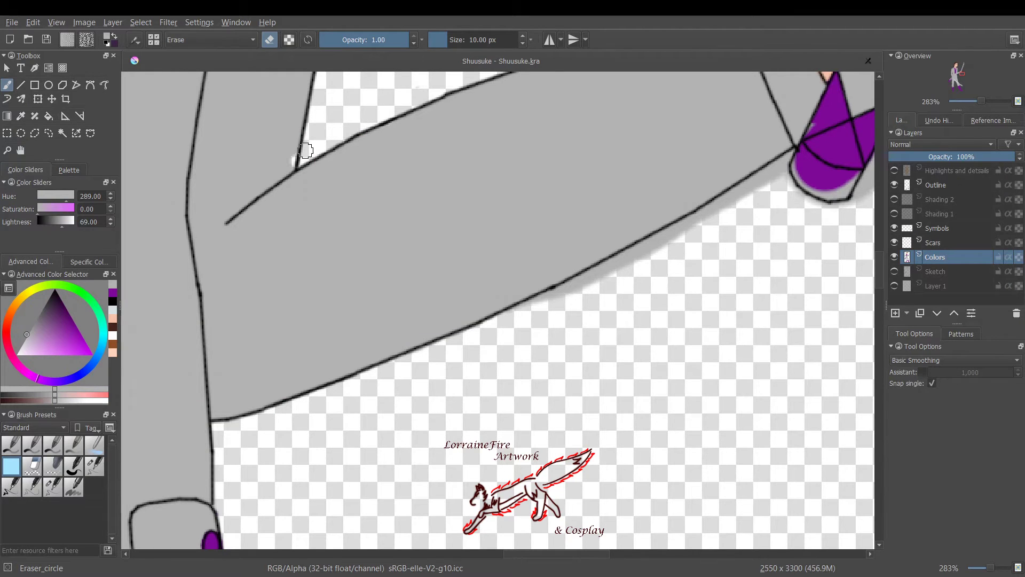
{"action": "left_click_drag", "start_coordinate": [507, 311], "coordinate": [785, 165]}
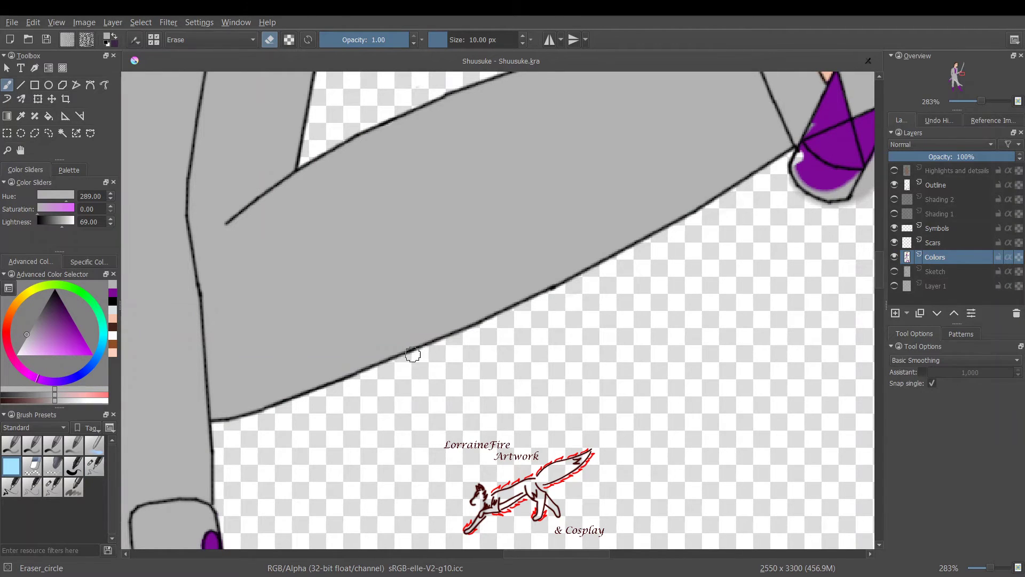
Cover the purple overspill on the raised sword's pommel with gray
{"action": "scroll", "coordinate": [413, 354], "scroll_direction": "right", "scroll_amount": 8}
{"action": "key", "text": "e"}
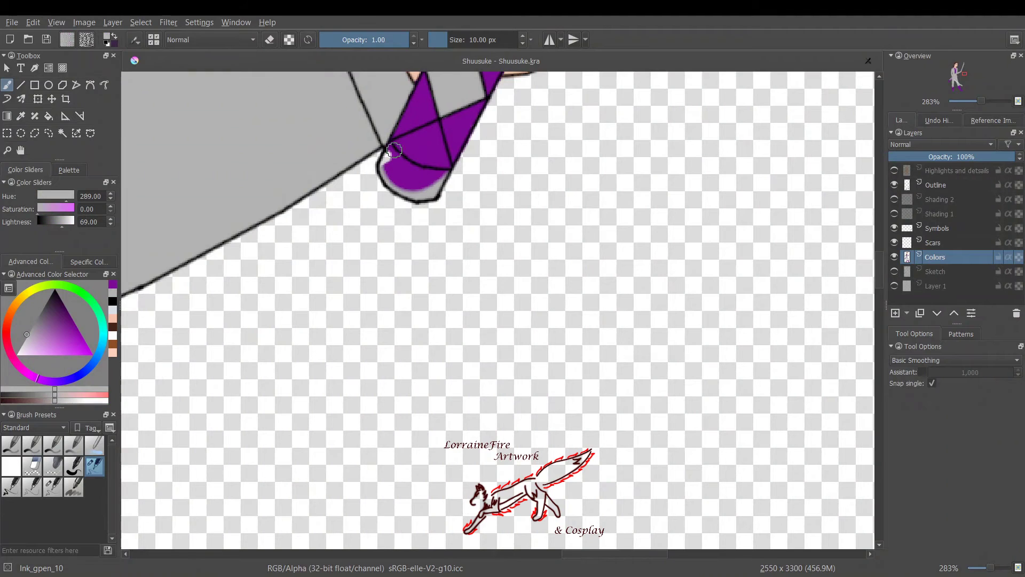
{"action": "mouse_move", "coordinate": [393, 151]}
{"action": "left_mouse_down"}
{"action": "mouse_move", "coordinate": [390, 171]}
{"action": "mouse_move", "coordinate": [437, 172]}
{"action": "mouse_move", "coordinate": [435, 134]}
{"action": "mouse_move", "coordinate": [396, 147]}
{"action": "mouse_move", "coordinate": [423, 172]}
{"action": "left_mouse_up"}
Erase the overspill outside the coat's pocket, side edge and hem and along the upper trouser leg
{"action": "left_click_drag", "start_coordinate": [581, 555], "coordinate": [478, 556]}
{"action": "left_click_drag", "start_coordinate": [881, 273], "coordinate": [882, 309]}
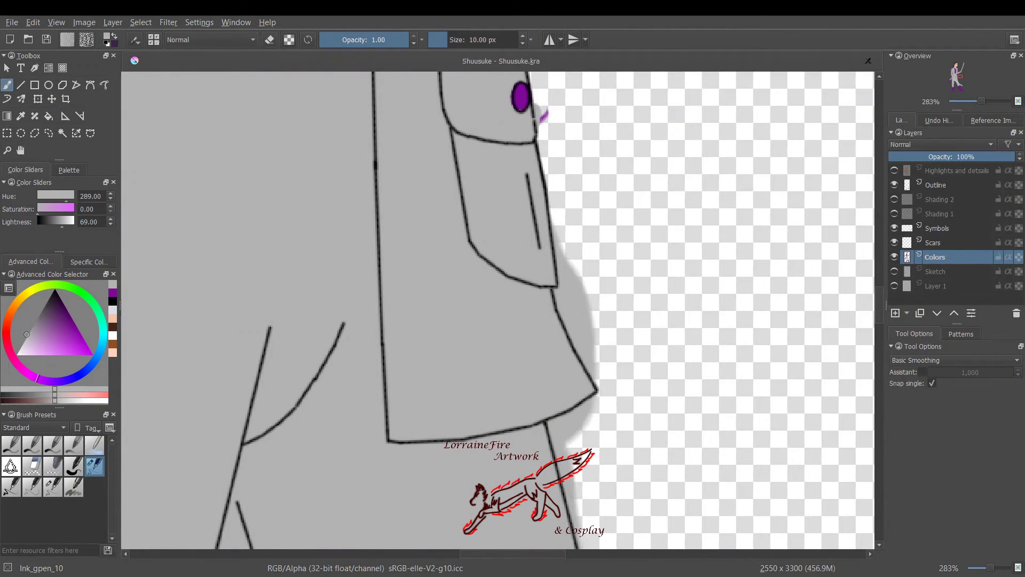
{"action": "key", "text": "e"}
{"action": "mouse_move", "coordinate": [542, 115]}
{"action": "left_mouse_down"}
{"action": "mouse_move", "coordinate": [590, 359]}
{"action": "mouse_move", "coordinate": [581, 509]}
{"action": "left_mouse_up"}
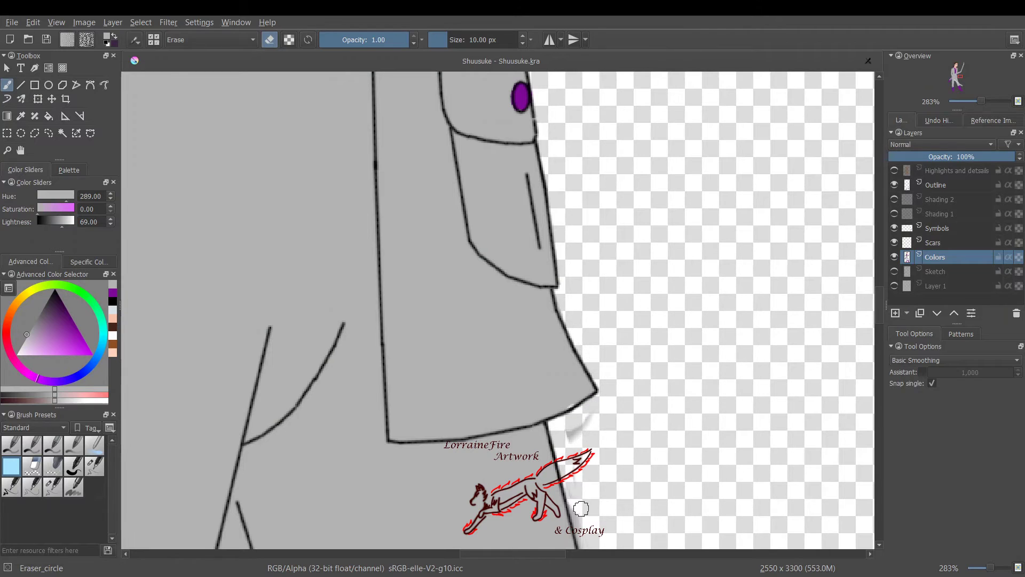
Cover the purple overspill on the lowered sleeve and around the other coat pocket's button with gray
{"action": "key", "text": "e"}
{"action": "left_click_drag", "start_coordinate": [516, 558], "coordinate": [406, 558]}
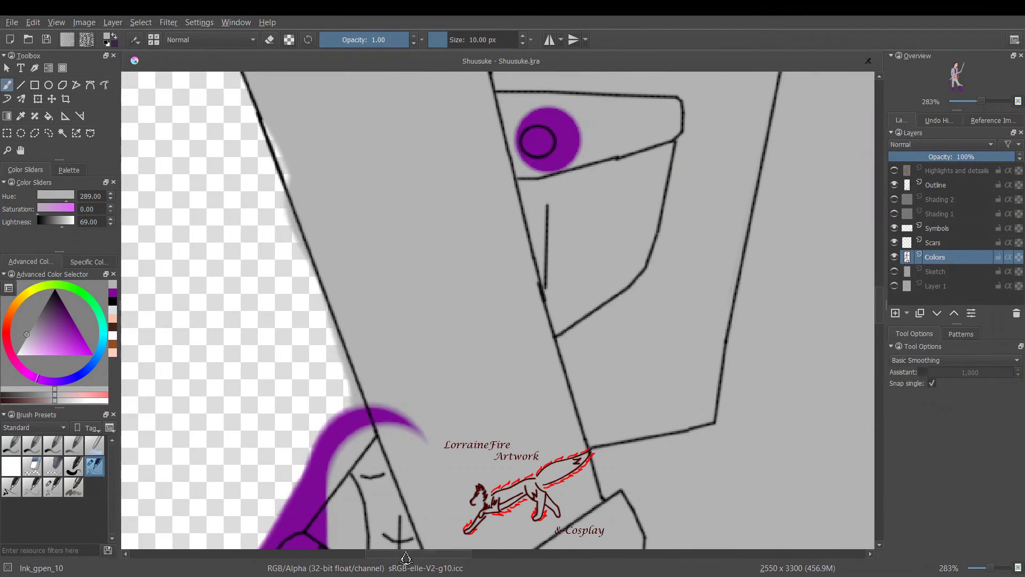
{"action": "left_click_drag", "start_coordinate": [393, 413], "coordinate": [424, 439]}
{"action": "left_click_drag", "start_coordinate": [550, 166], "coordinate": [559, 124]}
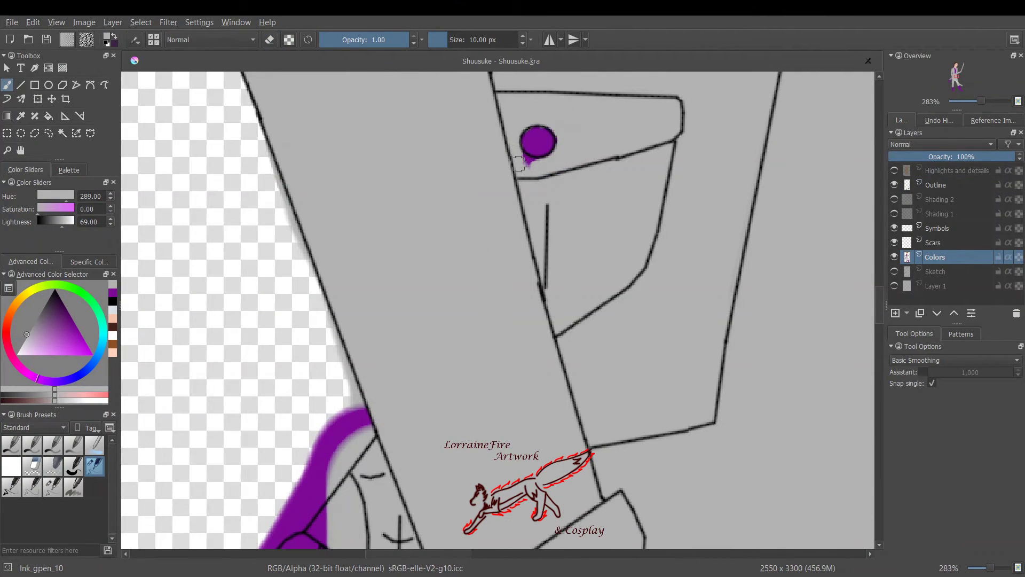
Fill the pointed section beside the lowered sleeve with purple and erase the overspill outside it and along the sleeve
{"action": "left_click", "coordinate": [538, 136], "text": "ctrl"}
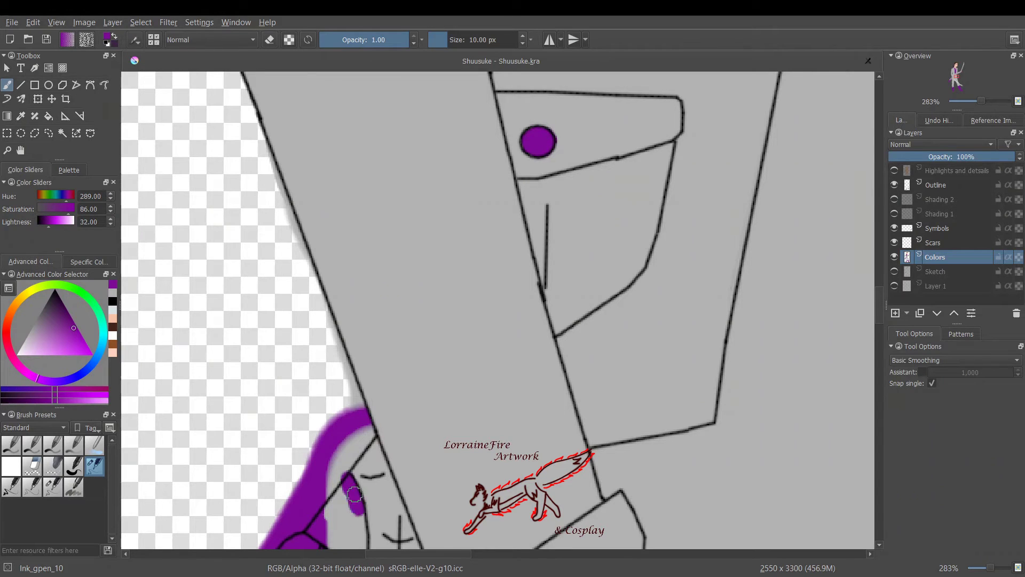
{"action": "mouse_move", "coordinate": [354, 494]}
{"action": "left_mouse_down"}
{"action": "mouse_move", "coordinate": [342, 534]}
{"action": "mouse_move", "coordinate": [349, 513]}
{"action": "left_mouse_up"}
{"action": "key", "text": "e"}
{"action": "left_click_drag", "start_coordinate": [311, 286], "coordinate": [370, 436]}
{"action": "mouse_move", "coordinate": [272, 546]}
{"action": "left_mouse_down"}
{"action": "mouse_move", "coordinate": [364, 436]}
{"action": "mouse_move", "coordinate": [287, 501]}
{"action": "left_mouse_up"}
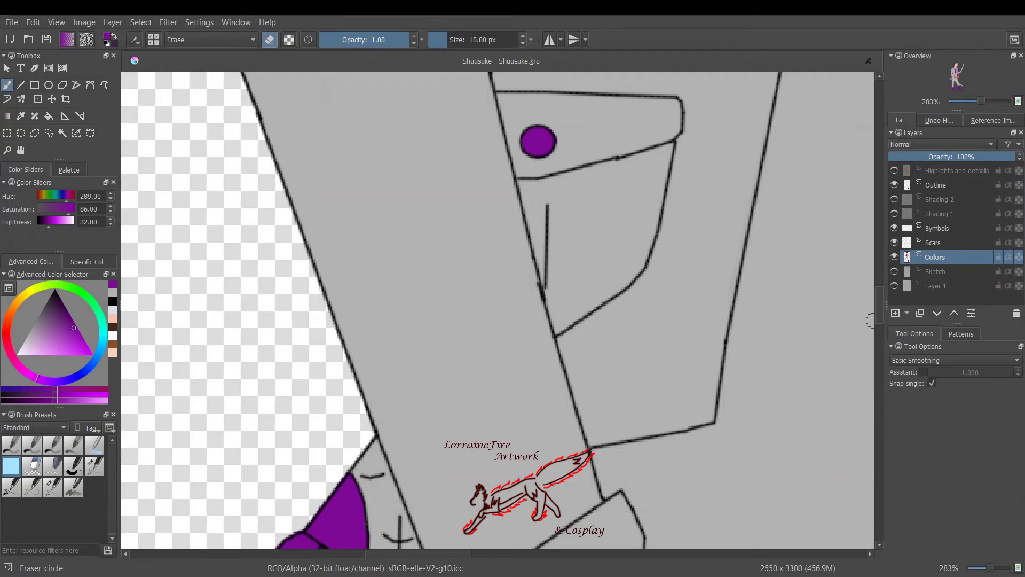
Paint the lowered sword's rounded pommel and the diamond sections of its grip gray
{"action": "scroll", "coordinate": [870, 320], "scroll_direction": "up", "scroll_amount": 10}
{"action": "left_click", "coordinate": [95, 465]}
{"action": "left_click", "coordinate": [219, 214], "text": "ctrl"}
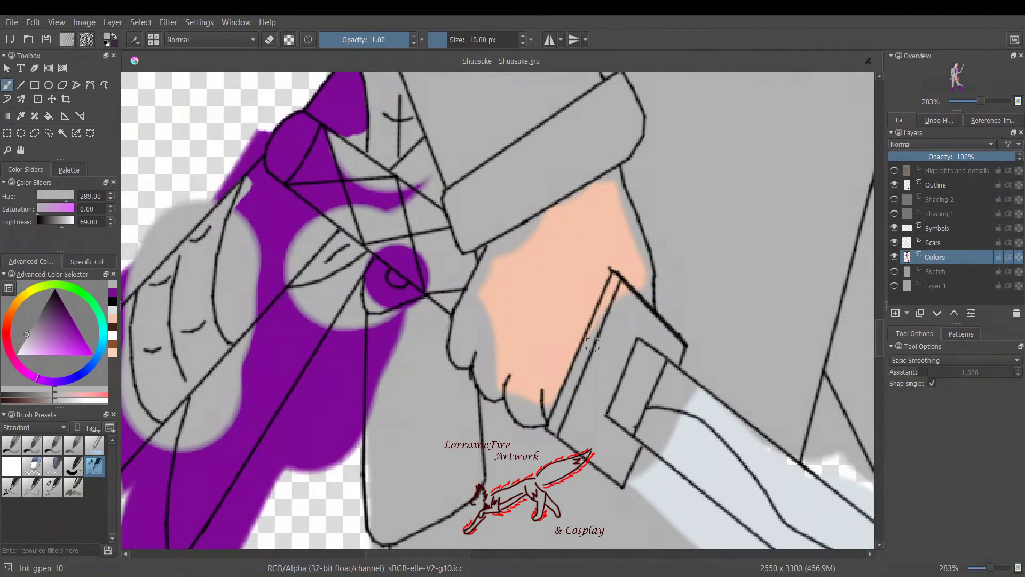
{"action": "mouse_move", "coordinate": [379, 267]}
{"action": "left_mouse_down"}
{"action": "mouse_move", "coordinate": [376, 412]}
{"action": "mouse_move", "coordinate": [379, 224]}
{"action": "mouse_move", "coordinate": [395, 198]}
{"action": "left_mouse_up"}
{"action": "mouse_move", "coordinate": [333, 147]}
{"action": "left_mouse_down"}
{"action": "mouse_move", "coordinate": [321, 175]}
{"action": "mouse_move", "coordinate": [275, 163]}
{"action": "mouse_move", "coordinate": [294, 142]}
{"action": "left_mouse_up"}
Fill the upper triangle of the lowered sword's grip and the pointed section above it with purple
{"action": "left_click", "coordinate": [53, 486]}
{"action": "left_click", "coordinate": [347, 113], "text": "ctrl"}
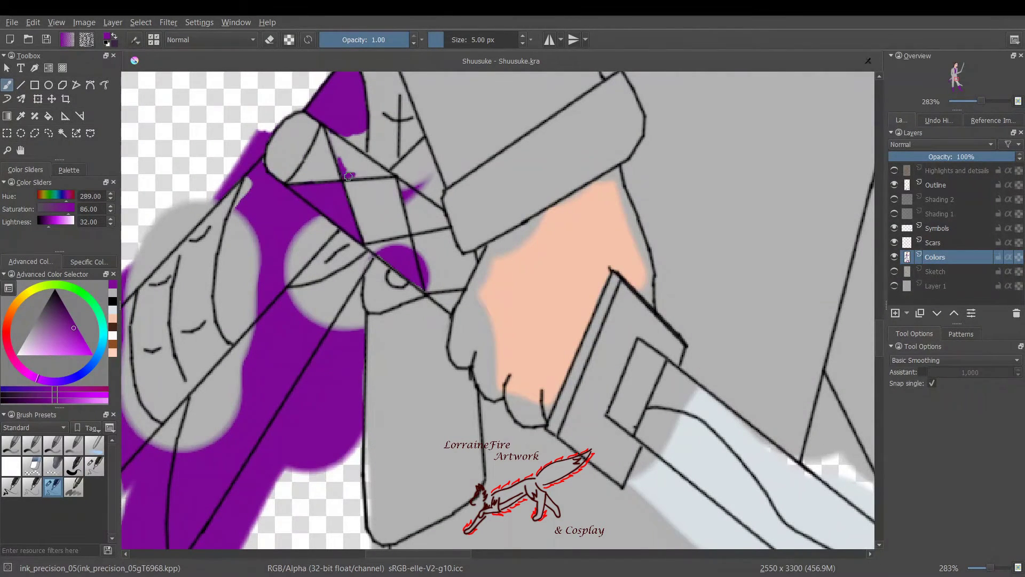
{"action": "key", "text": "/"}
{"action": "left_click_drag", "start_coordinate": [380, 171], "coordinate": [335, 137]}
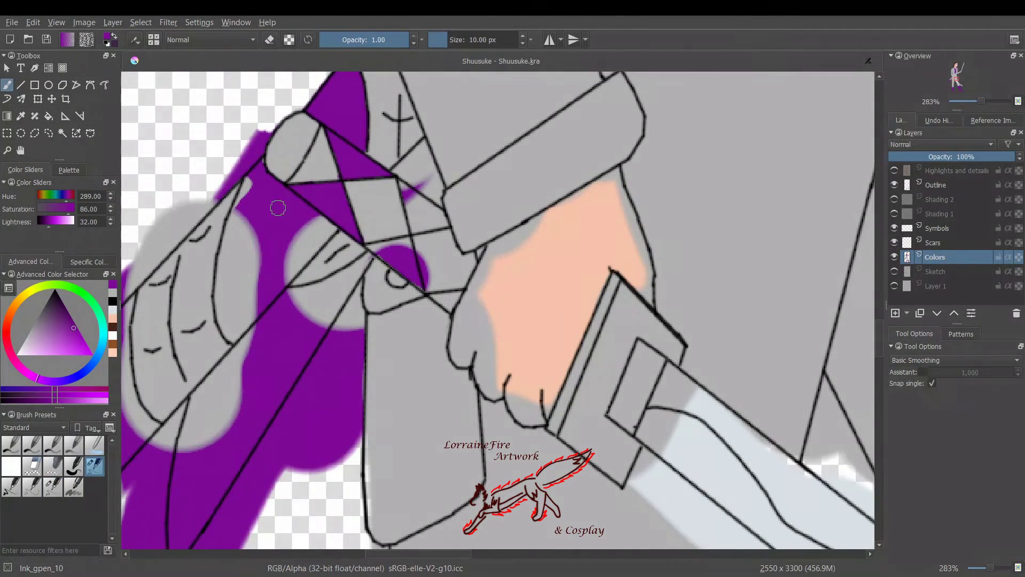
Fill the section below the lowered sword's pommel and the grip triangle beside the cuff with purple
{"action": "mouse_move", "coordinate": [255, 179]}
{"action": "left_mouse_down"}
{"action": "mouse_move", "coordinate": [219, 307]}
{"action": "mouse_move", "coordinate": [290, 266]}
{"action": "mouse_move", "coordinate": [307, 294]}
{"action": "mouse_move", "coordinate": [368, 262]}
{"action": "mouse_move", "coordinate": [399, 277]}
{"action": "left_mouse_up"}
{"action": "left_click", "coordinate": [421, 251], "text": "ctrl"}
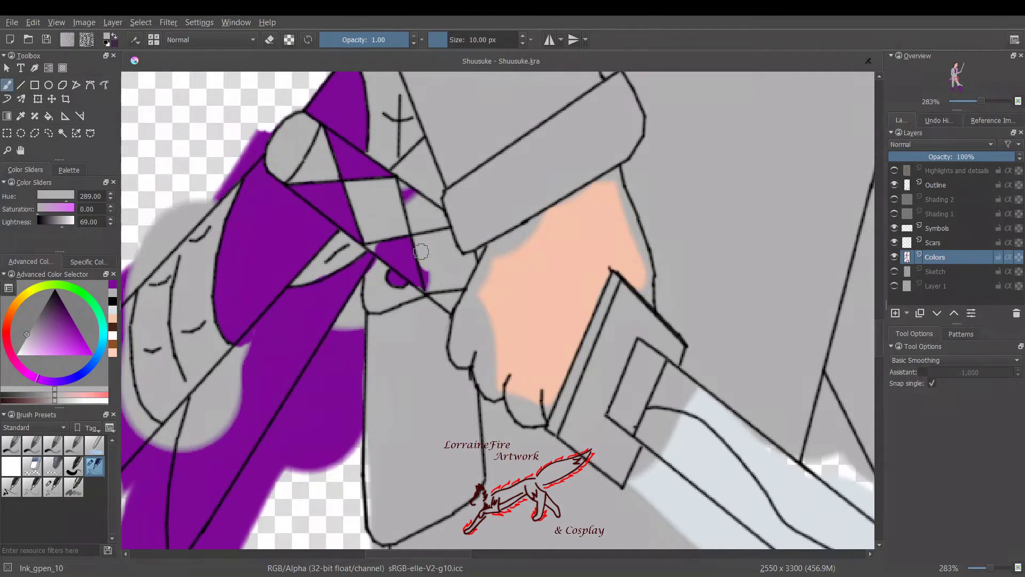
{"action": "left_click", "coordinate": [332, 292], "text": "ctrl"}
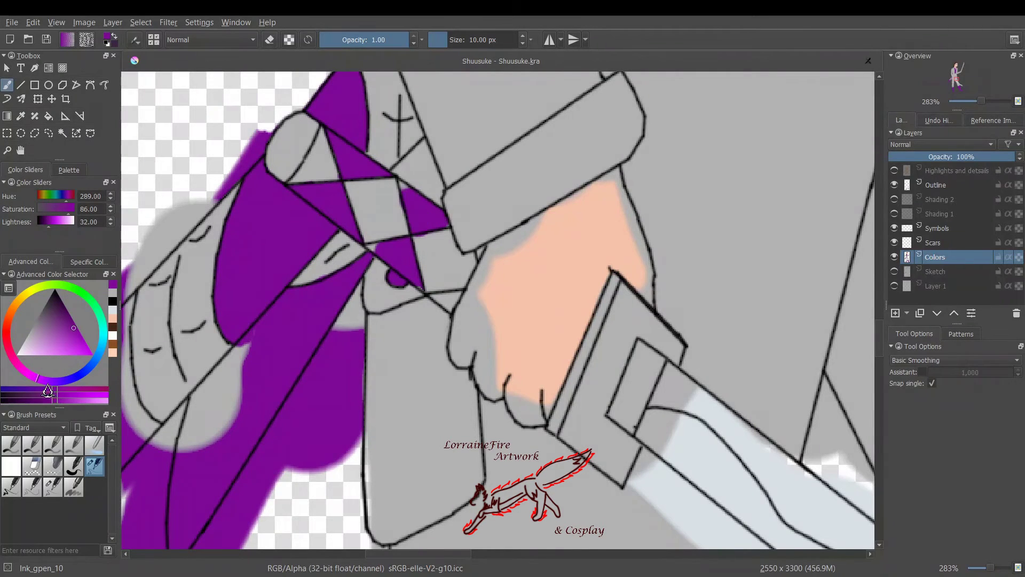
{"action": "left_click", "coordinate": [430, 248], "text": "ctrl"}
Fill the small grip triangles next to the lowered hand with purple using a finer brush and touch up the adjoining gray fold
{"action": "key", "text": "slash"}
{"action": "left_click", "coordinate": [425, 276], "text": "ctrl"}
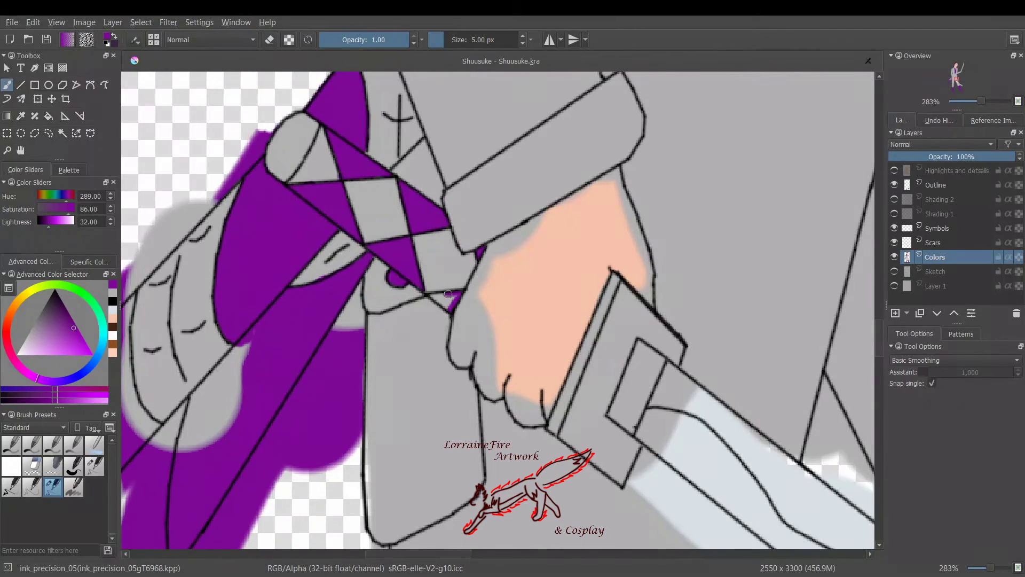
{"action": "left_click", "coordinate": [322, 274], "text": "ctrl"}
{"action": "left_click_drag", "start_coordinate": [319, 276], "coordinate": [326, 275]}
{"action": "key", "text": "slash"}
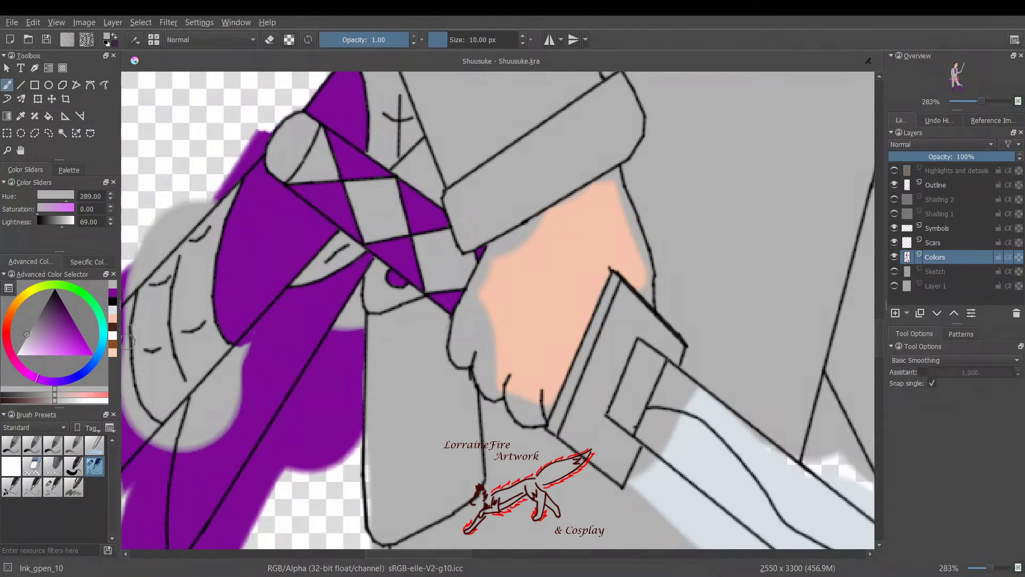
Paint the part of the hanging ribbon between its two gray bands purple up to the outlines
{"action": "left_click", "coordinate": [188, 457], "text": "ctrl"}
{"action": "mouse_move", "coordinate": [182, 450]}
{"action": "left_mouse_down"}
{"action": "mouse_move", "coordinate": [226, 365]}
{"action": "mouse_move", "coordinate": [184, 443]}
{"action": "left_mouse_up"}
{"action": "left_click_drag", "start_coordinate": [385, 554], "coordinate": [344, 556]}
{"action": "mouse_move", "coordinate": [316, 430]}
{"action": "left_mouse_down"}
{"action": "mouse_move", "coordinate": [365, 480]}
{"action": "mouse_move", "coordinate": [325, 396]}
{"action": "mouse_move", "coordinate": [398, 485]}
{"action": "left_mouse_up"}
{"action": "mouse_move", "coordinate": [302, 438]}
{"action": "left_mouse_down"}
{"action": "mouse_move", "coordinate": [337, 513]}
{"action": "mouse_move", "coordinate": [291, 534]}
{"action": "mouse_move", "coordinate": [297, 473]}
{"action": "mouse_move", "coordinate": [407, 328]}
{"action": "mouse_move", "coordinate": [433, 431]}
{"action": "left_mouse_up"}
Touch up the ribbon's gray band and erase the gray and purple overspill around both hanging ribbon tails
{"action": "left_click", "coordinate": [433, 402], "text": "ctrl"}
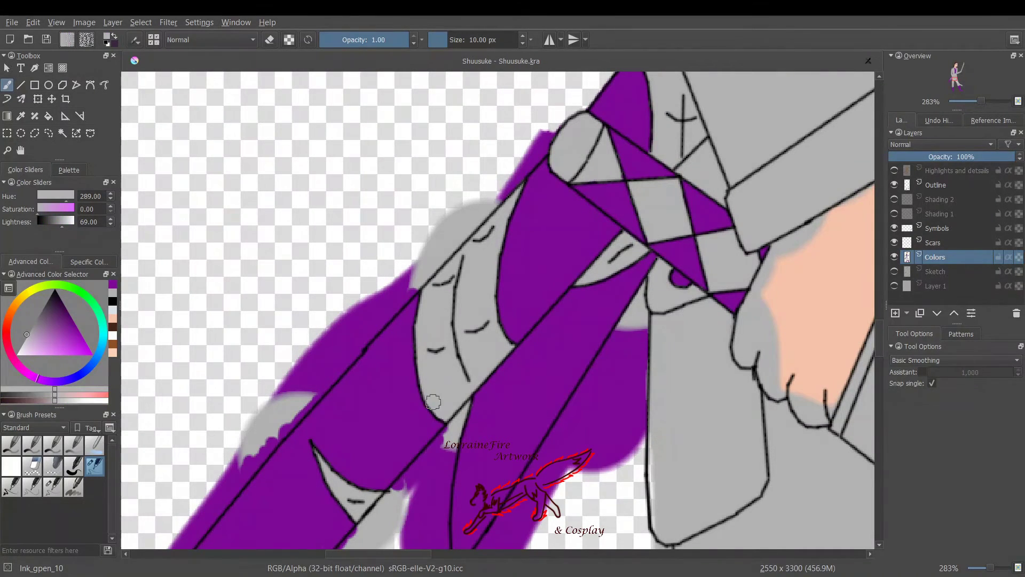
{"action": "key", "text": "slash"}
{"action": "mouse_move", "coordinate": [389, 287]}
{"action": "left_mouse_down"}
{"action": "mouse_move", "coordinate": [514, 178]}
{"action": "mouse_move", "coordinate": [350, 310]}
{"action": "mouse_move", "coordinate": [377, 326]}
{"action": "mouse_move", "coordinate": [179, 540]}
{"action": "mouse_move", "coordinate": [231, 489]}
{"action": "mouse_move", "coordinate": [225, 470]}
{"action": "mouse_move", "coordinate": [395, 492]}
{"action": "mouse_move", "coordinate": [390, 515]}
{"action": "mouse_move", "coordinate": [441, 548]}
{"action": "mouse_move", "coordinate": [454, 421]}
{"action": "mouse_move", "coordinate": [434, 465]}
{"action": "left_mouse_up"}
{"action": "key", "text": "/"}
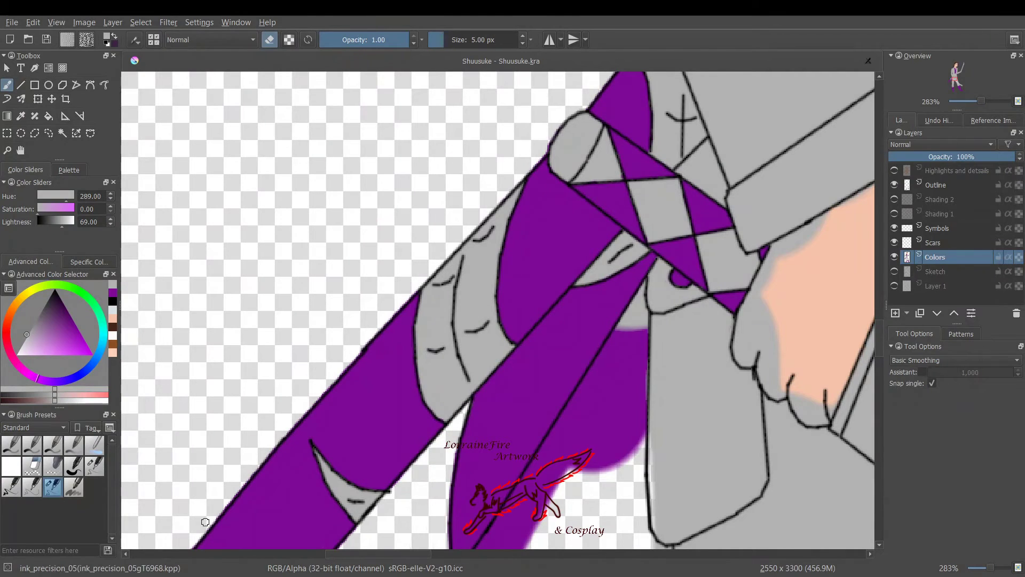
{"action": "key", "text": "/"}
{"action": "mouse_move", "coordinate": [497, 545]}
{"action": "left_mouse_down"}
{"action": "mouse_move", "coordinate": [528, 520]}
{"action": "mouse_move", "coordinate": [638, 309]}
{"action": "mouse_move", "coordinate": [609, 465]}
{"action": "mouse_move", "coordinate": [523, 540]}
{"action": "mouse_move", "coordinate": [566, 459]}
{"action": "left_mouse_up"}
{"action": "key", "text": "/"}
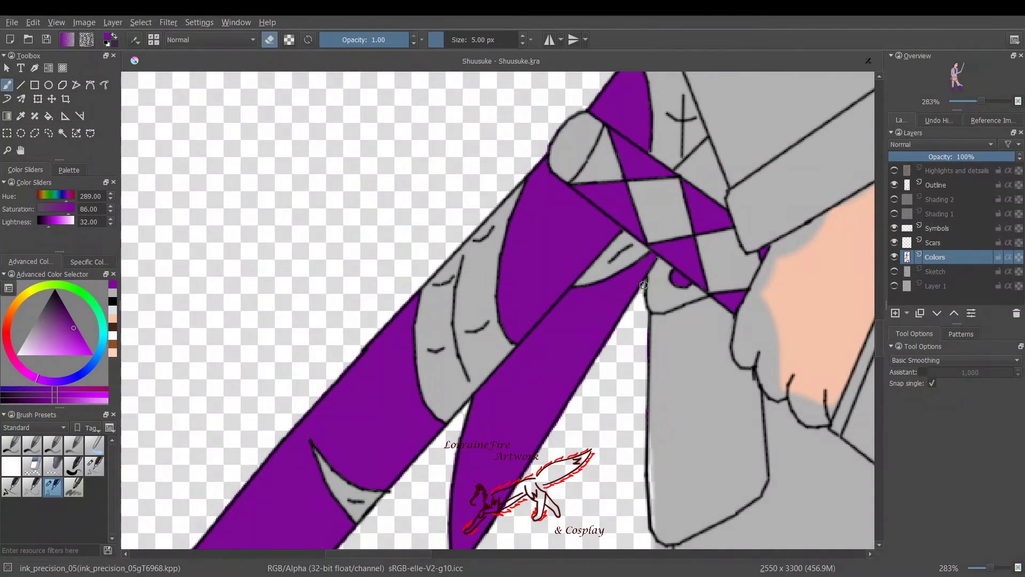
{"action": "key", "text": "/"}
Cover the pale blue overspill below the lowered sword's guard with gray
{"action": "left_click", "coordinate": [658, 522]}
{"action": "left_click_drag", "start_coordinate": [423, 554], "coordinate": [495, 554]}
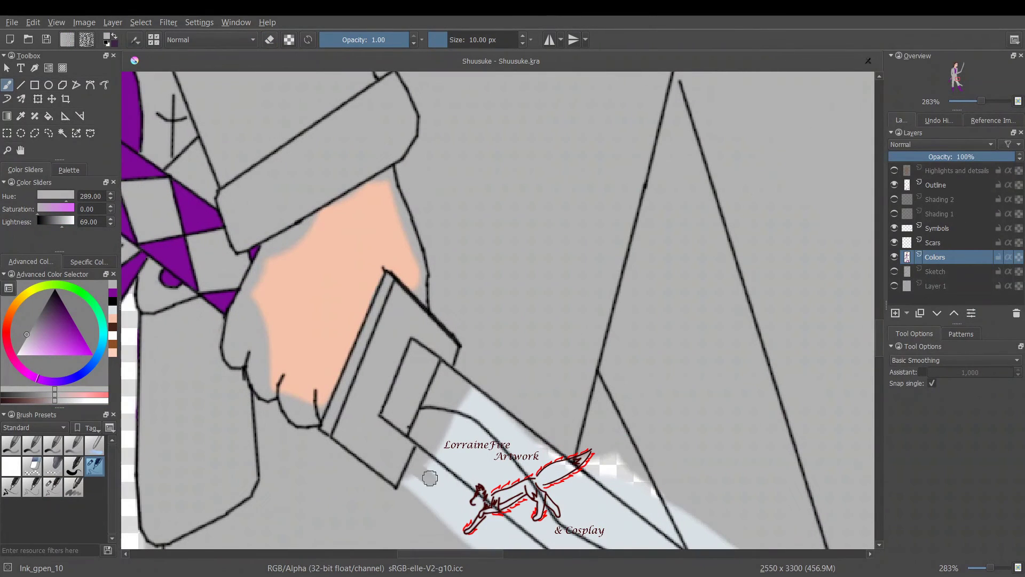
{"action": "mouse_move", "coordinate": [428, 479]}
{"action": "left_mouse_down"}
{"action": "mouse_move", "coordinate": [534, 544]}
{"action": "mouse_move", "coordinate": [406, 482]}
{"action": "left_mouse_up"}
{"action": "left_click_drag", "start_coordinate": [429, 487], "coordinate": [449, 499]}
Fill the fingers and outer side of the lowered hand with the skin color
{"action": "left_click", "coordinate": [315, 373], "text": "ctrl"}
{"action": "mouse_move", "coordinate": [317, 405]}
{"action": "left_mouse_down"}
{"action": "mouse_move", "coordinate": [289, 408]}
{"action": "mouse_move", "coordinate": [262, 363]}
{"action": "mouse_move", "coordinate": [242, 298]}
{"action": "mouse_move", "coordinate": [265, 243]}
{"action": "left_mouse_up"}
{"action": "left_click", "coordinate": [217, 326], "text": "ctrl"}
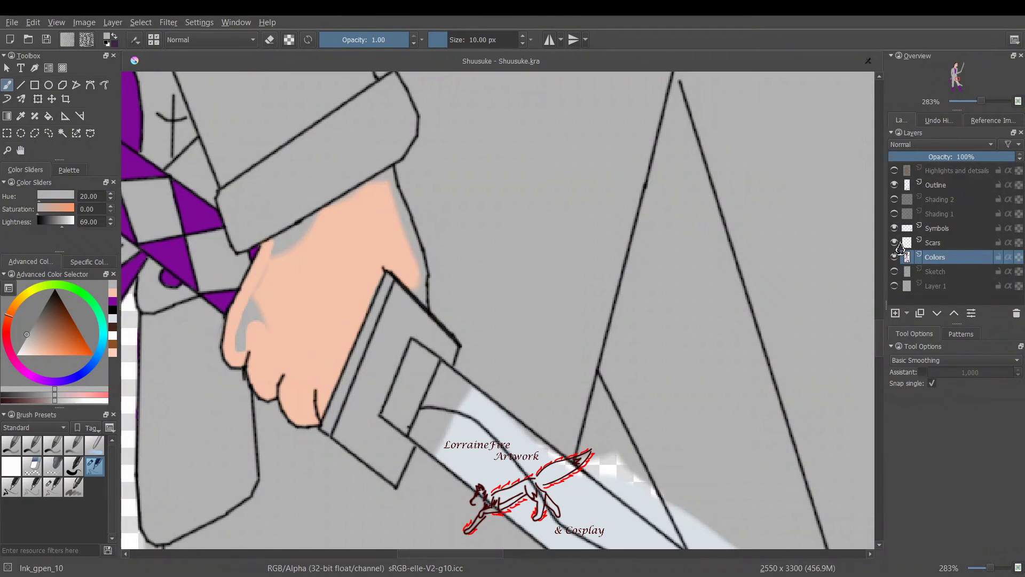
{"action": "left_click", "coordinate": [894, 256]}
{"action": "left_click", "coordinate": [894, 228]}
{"action": "left_click", "coordinate": [935, 184]}
{"action": "left_click", "coordinate": [11, 466]}
{"action": "left_click", "coordinate": [935, 257]}
{"action": "left_click", "coordinate": [895, 257]}
{"action": "left_click", "coordinate": [894, 228]}
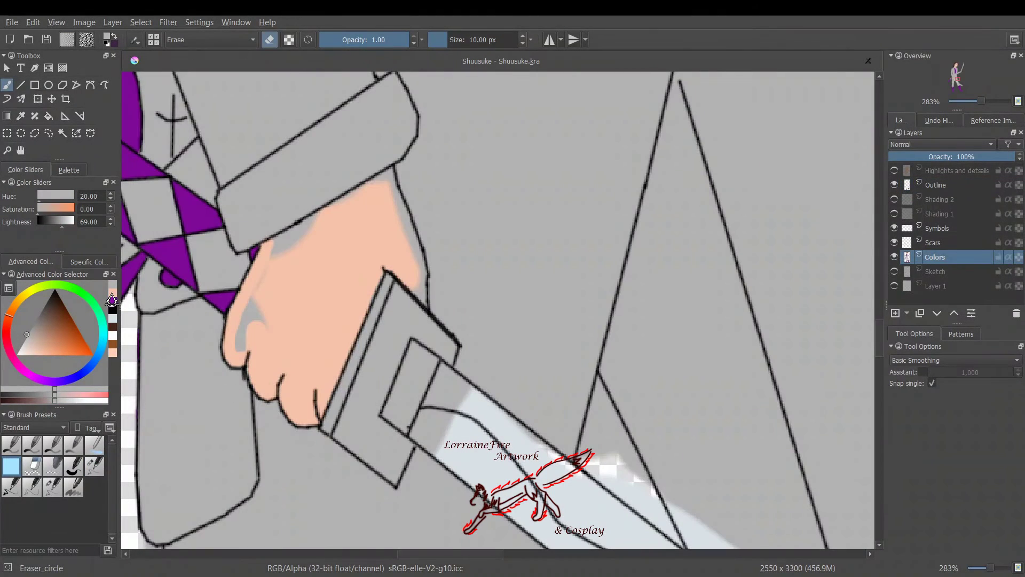
Cover the remaining gray patches on the lowered hand and along its wrist with the skin color
{"action": "left_click", "coordinate": [95, 466]}
{"action": "left_click", "coordinate": [267, 342], "text": "ctrl"}
{"action": "left_click_drag", "start_coordinate": [242, 346], "coordinate": [247, 320]}
{"action": "mouse_move", "coordinate": [275, 252]}
{"action": "left_mouse_down"}
{"action": "mouse_move", "coordinate": [310, 234]}
{"action": "mouse_move", "coordinate": [425, 267]}
{"action": "mouse_move", "coordinate": [430, 303]}
{"action": "left_mouse_up"}
{"action": "left_click", "coordinate": [218, 274], "text": "ctrl"}
Fill the lowered sword's blade next to the guard with pale blue
{"action": "left_click", "coordinate": [462, 421], "text": "ctrl"}
{"action": "left_click_drag", "start_coordinate": [443, 369], "coordinate": [471, 392]}
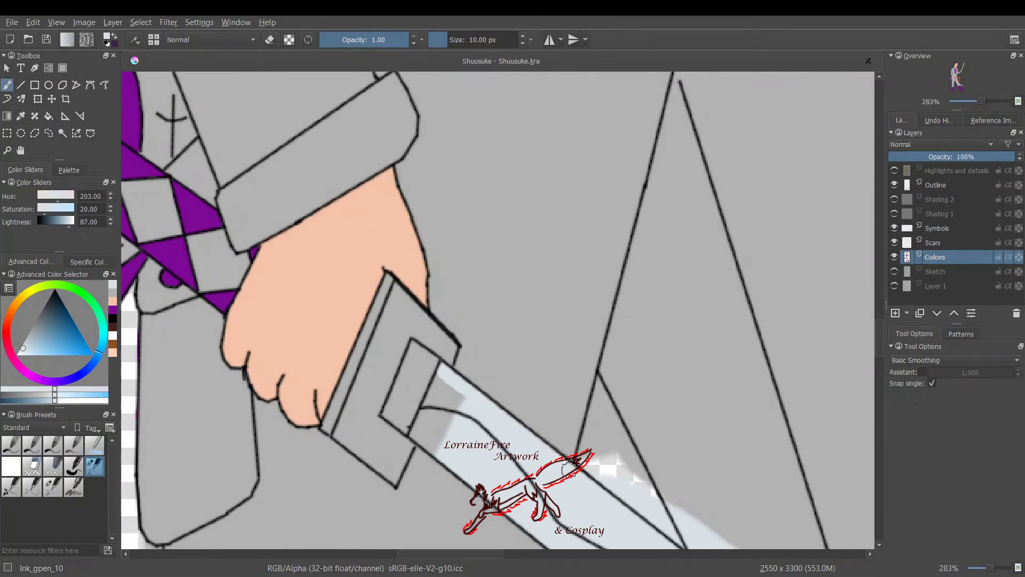
{"action": "mouse_move", "coordinate": [420, 434]}
{"action": "left_mouse_down"}
{"action": "mouse_move", "coordinate": [425, 416]}
{"action": "mouse_move", "coordinate": [453, 433]}
{"action": "left_mouse_up"}
Erase the gray inside the narrow gap between the legs above the lowered blade
{"action": "left_click_drag", "start_coordinate": [454, 554], "coordinate": [488, 554]}
{"action": "left_click", "coordinate": [11, 466]}
{"action": "mouse_move", "coordinate": [346, 381]}
{"action": "left_mouse_down"}
{"action": "mouse_move", "coordinate": [370, 487]}
{"action": "mouse_move", "coordinate": [389, 467]}
{"action": "mouse_move", "coordinate": [355, 451]}
{"action": "left_mouse_up"}
Cover the pale blue overspill on the leg above the blade with gray and erase the gray outside the leg's outer edge
{"action": "left_click", "coordinate": [95, 466]}
{"action": "left_click", "coordinate": [427, 470], "text": "ctrl"}
{"action": "mouse_move", "coordinate": [420, 498]}
{"action": "left_mouse_down"}
{"action": "mouse_move", "coordinate": [440, 528]}
{"action": "mouse_move", "coordinate": [450, 523]}
{"action": "mouse_move", "coordinate": [504, 554]}
{"action": "left_mouse_up"}
{"action": "left_click_drag", "start_coordinate": [466, 538], "coordinate": [447, 465]}
{"action": "left_click", "coordinate": [12, 466]}
{"action": "left_click_drag", "start_coordinate": [390, 172], "coordinate": [463, 458]}
Cover the pale blue overspill on the legs along both edges of the lowered blade with gray
{"action": "left_click_drag", "start_coordinate": [879, 341], "coordinate": [880, 378]}
{"action": "left_click_drag", "start_coordinate": [544, 554], "coordinate": [510, 553]}
{"action": "left_click_drag", "start_coordinate": [880, 386], "coordinate": [879, 383]}
{"action": "left_click_drag", "start_coordinate": [475, 554], "coordinate": [516, 554]}
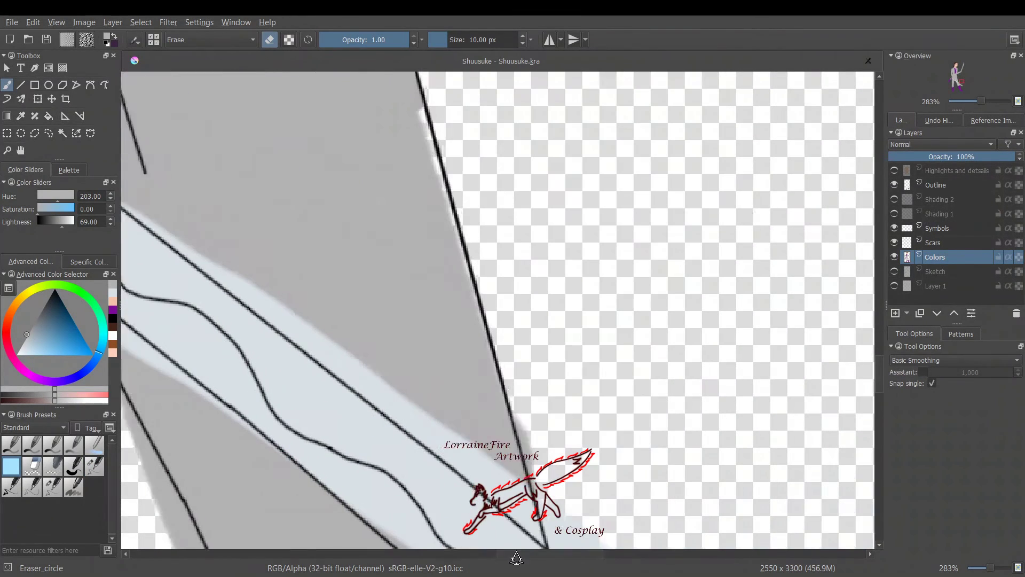
{"action": "scroll", "coordinate": [516, 557], "scroll_direction": "right", "scroll_amount": 1}
{"action": "key", "text": "/"}
{"action": "mouse_move", "coordinate": [393, 107]}
{"action": "left_mouse_down"}
{"action": "mouse_move", "coordinate": [451, 332]}
{"action": "mouse_move", "coordinate": [447, 470]}
{"action": "mouse_move", "coordinate": [391, 416]}
{"action": "mouse_move", "coordinate": [135, 229]}
{"action": "mouse_move", "coordinate": [270, 336]}
{"action": "mouse_move", "coordinate": [262, 469]}
{"action": "left_mouse_up"}
{"action": "left_click", "coordinate": [112, 292]}
{"action": "mouse_move", "coordinate": [498, 535]}
{"action": "left_mouse_down"}
{"action": "mouse_move", "coordinate": [503, 548]}
{"action": "mouse_move", "coordinate": [488, 554]}
{"action": "left_mouse_up"}
{"action": "left_click", "coordinate": [113, 293]}
{"action": "left_click_drag", "start_coordinate": [295, 106], "coordinate": [450, 218]}
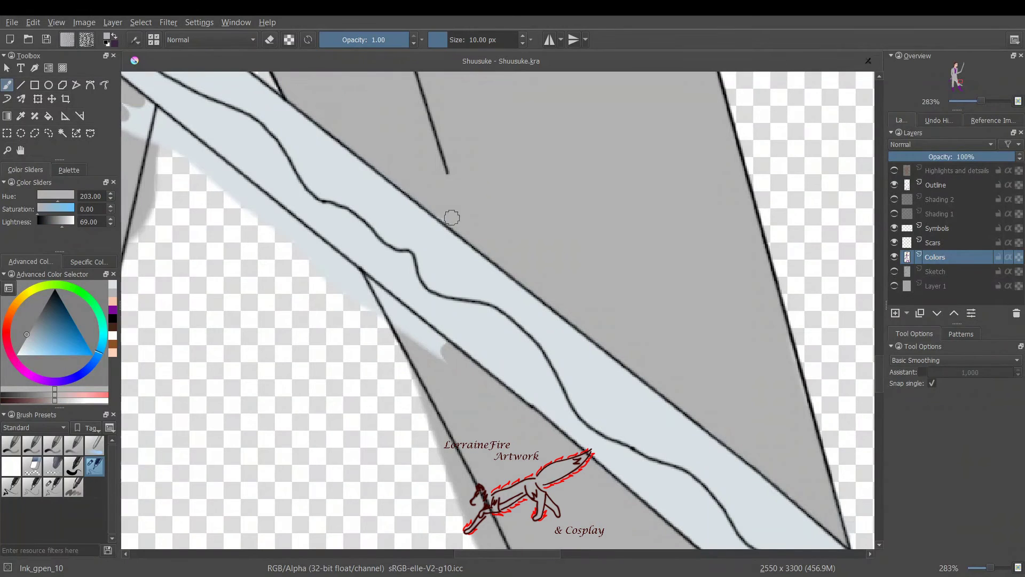
{"action": "mouse_move", "coordinate": [360, 284]}
{"action": "left_mouse_down"}
{"action": "mouse_move", "coordinate": [448, 353]}
{"action": "mouse_move", "coordinate": [379, 316]}
{"action": "left_mouse_up"}
{"action": "left_click_drag", "start_coordinate": [147, 108], "coordinate": [129, 132]}
Erase the pale blue and gray overspill below the blade in the space between the legs
{"action": "left_click", "coordinate": [11, 466]}
{"action": "mouse_move", "coordinate": [143, 201]}
{"action": "left_mouse_down"}
{"action": "mouse_move", "coordinate": [137, 241]}
{"action": "mouse_move", "coordinate": [160, 144]}
{"action": "left_mouse_up"}
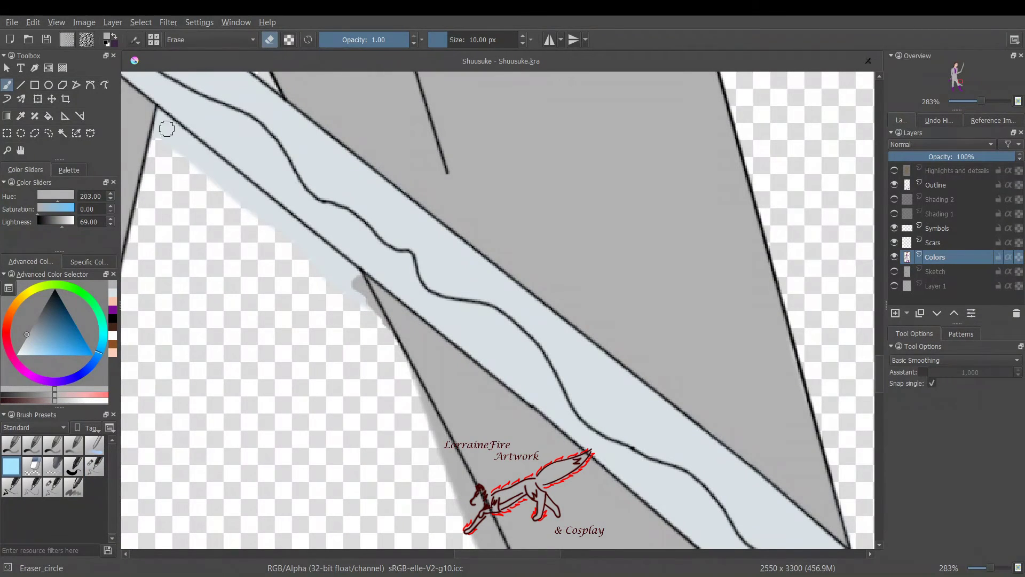
{"action": "left_click_drag", "start_coordinate": [220, 167], "coordinate": [209, 182]}
{"action": "mouse_move", "coordinate": [420, 403]}
{"action": "left_mouse_down"}
{"action": "mouse_move", "coordinate": [461, 512]}
{"action": "mouse_move", "coordinate": [488, 542]}
{"action": "left_mouse_up"}
{"action": "key", "text": "slash"}
{"action": "left_click", "coordinate": [14, 470]}
{"action": "mouse_move", "coordinate": [303, 235]}
{"action": "left_mouse_down"}
{"action": "mouse_move", "coordinate": [359, 299]}
{"action": "mouse_move", "coordinate": [321, 262]}
{"action": "left_mouse_up"}
Erase the gray overspill along both sides of the straight leg
{"action": "left_click_drag", "start_coordinate": [466, 554], "coordinate": [400, 565]}
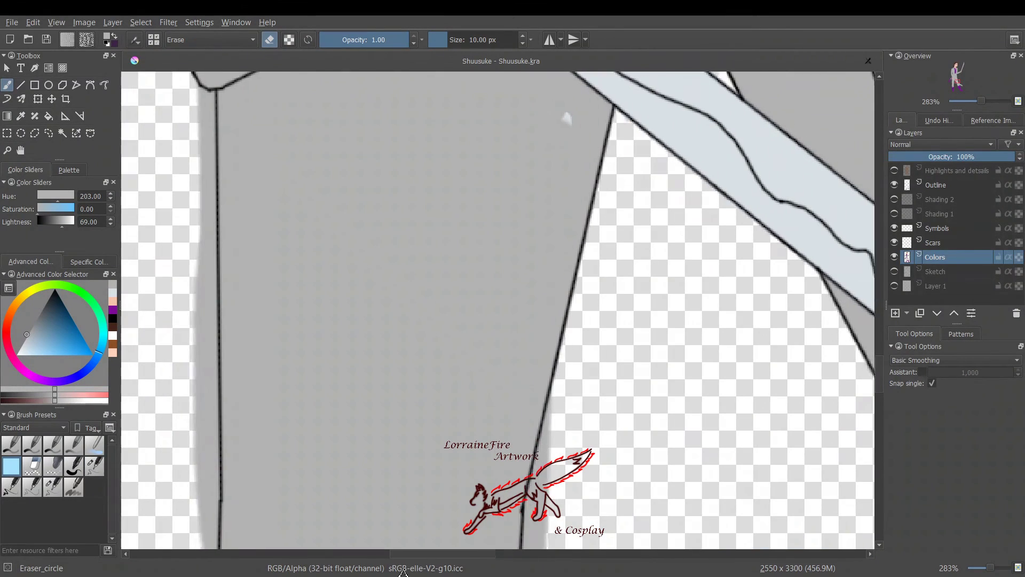
{"action": "left_click_drag", "start_coordinate": [560, 426], "coordinate": [542, 500]}
{"action": "mouse_move", "coordinate": [204, 88]}
{"action": "left_mouse_down"}
{"action": "mouse_move", "coordinate": [213, 231]}
{"action": "mouse_move", "coordinate": [206, 497]}
{"action": "mouse_move", "coordinate": [217, 134]}
{"action": "mouse_move", "coordinate": [215, 297]}
{"action": "left_mouse_up"}
{"action": "key", "text": "slash"}
{"action": "scroll", "coordinate": [558, 112], "scroll_direction": "down", "scroll_amount": 10}
{"action": "left_click", "coordinate": [12, 467]}
{"action": "mouse_move", "coordinate": [536, 464]}
{"action": "left_mouse_down"}
{"action": "mouse_move", "coordinate": [533, 165]}
{"action": "mouse_move", "coordinate": [547, 222]}
{"action": "left_mouse_up"}
Erase the gray overspill along the angled leg's inner edge and the pale blue overspill on both sides of the blade
{"action": "left_click_drag", "start_coordinate": [455, 554], "coordinate": [522, 553]}
{"action": "scroll", "coordinate": [523, 553], "scroll_direction": "left", "scroll_amount": 5}
{"action": "left_click_drag", "start_coordinate": [177, 91], "coordinate": [318, 428]}
{"action": "mouse_move", "coordinate": [634, 280]}
{"action": "left_mouse_down"}
{"action": "mouse_move", "coordinate": [622, 363]}
{"action": "mouse_move", "coordinate": [668, 539]}
{"action": "mouse_move", "coordinate": [607, 309]}
{"action": "mouse_move", "coordinate": [846, 473]}
{"action": "left_mouse_up"}
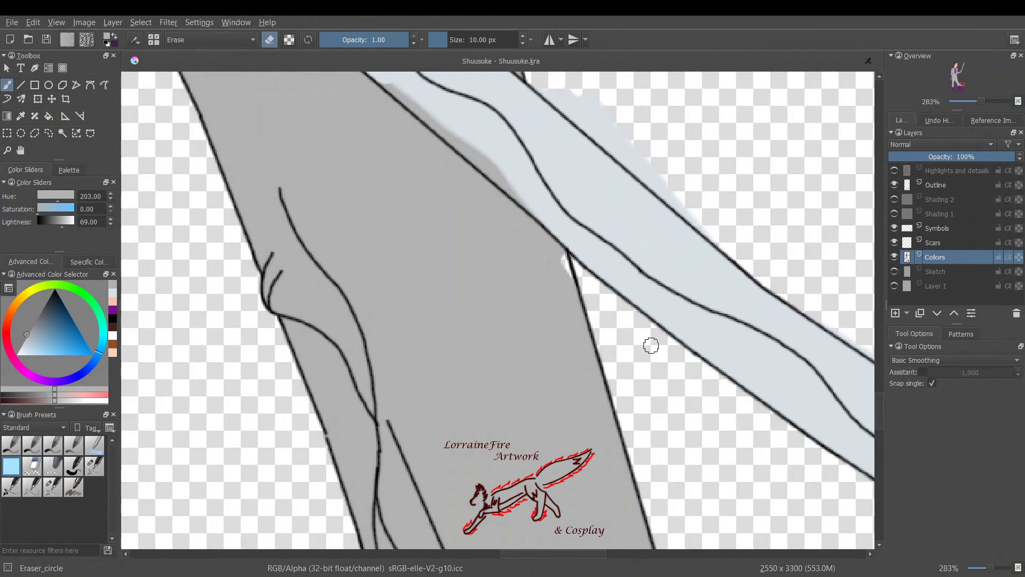
{"action": "mouse_move", "coordinate": [547, 86]}
{"action": "left_mouse_down"}
{"action": "mouse_move", "coordinate": [625, 156]}
{"action": "mouse_move", "coordinate": [570, 86]}
{"action": "left_mouse_up"}
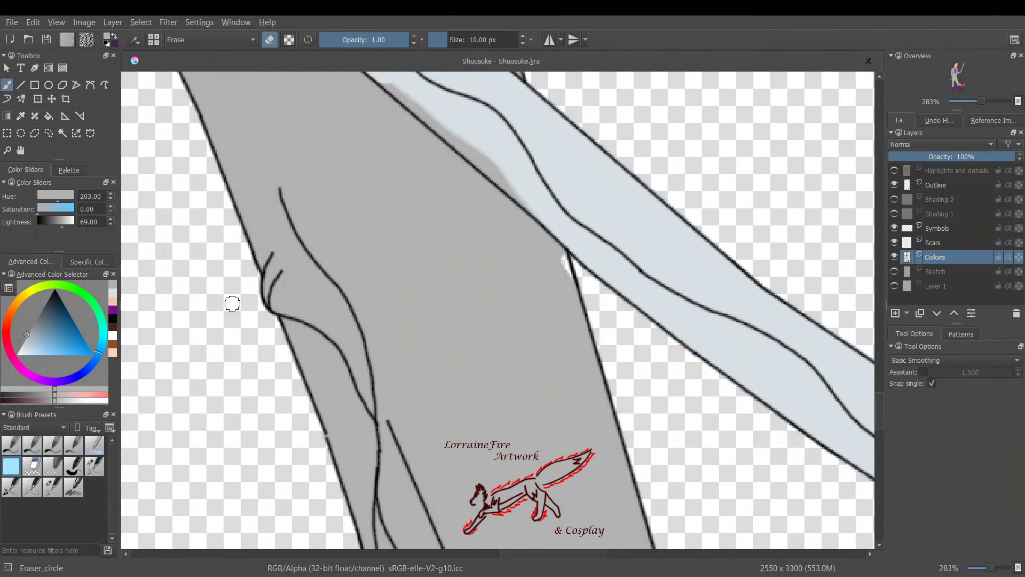
Cover the gray overspill along the inside of the blade's lower edge with pale blue
{"action": "key", "text": "slash"}
{"action": "left_click", "coordinate": [112, 292]}
{"action": "left_click_drag", "start_coordinate": [386, 85], "coordinate": [529, 207]}
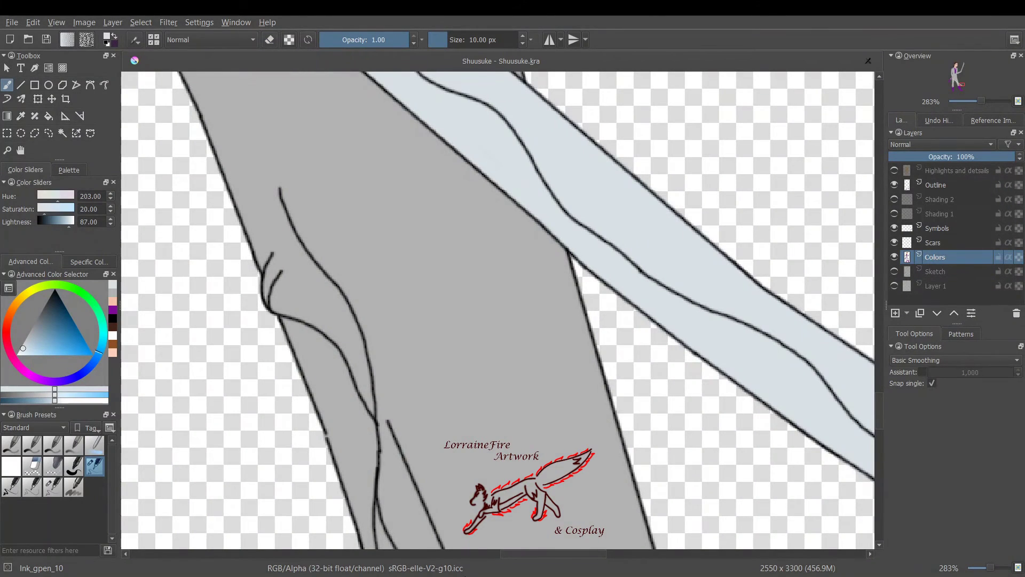
Erase the pale blue overspill outside the outer stretch of the blade toward its tip
{"action": "left_click_drag", "start_coordinate": [539, 555], "coordinate": [614, 554]}
{"action": "key", "text": "slash"}
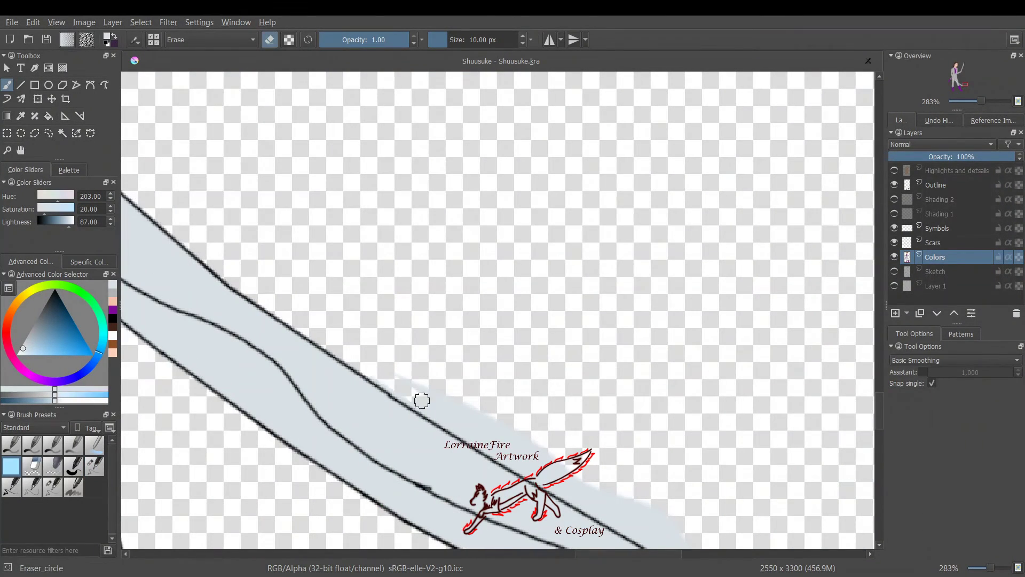
{"action": "mouse_move", "coordinate": [422, 398]}
{"action": "left_mouse_down"}
{"action": "mouse_move", "coordinate": [534, 470]}
{"action": "mouse_move", "coordinate": [599, 496]}
{"action": "left_mouse_up"}
{"action": "left_click_drag", "start_coordinate": [880, 416], "coordinate": [888, 450]}
{"action": "mouse_move", "coordinate": [679, 126]}
{"action": "left_mouse_down"}
{"action": "mouse_move", "coordinate": [710, 146]}
{"action": "mouse_move", "coordinate": [545, 158]}
{"action": "mouse_move", "coordinate": [707, 162]}
{"action": "left_mouse_up"}
{"action": "left_click", "coordinate": [90, 468]}
{"action": "left_click", "coordinate": [11, 468]}
Erase the purple overspill outside both edges of the angled leg's boot, around its top and laces
{"action": "left_click_drag", "start_coordinate": [158, 121], "coordinate": [131, 110]}
{"action": "left_click_drag", "start_coordinate": [620, 553], "coordinate": [576, 554]}
{"action": "mouse_move", "coordinate": [472, 126]}
{"action": "left_mouse_down"}
{"action": "mouse_move", "coordinate": [598, 406]}
{"action": "mouse_move", "coordinate": [623, 521]}
{"action": "mouse_move", "coordinate": [626, 498]}
{"action": "left_mouse_up"}
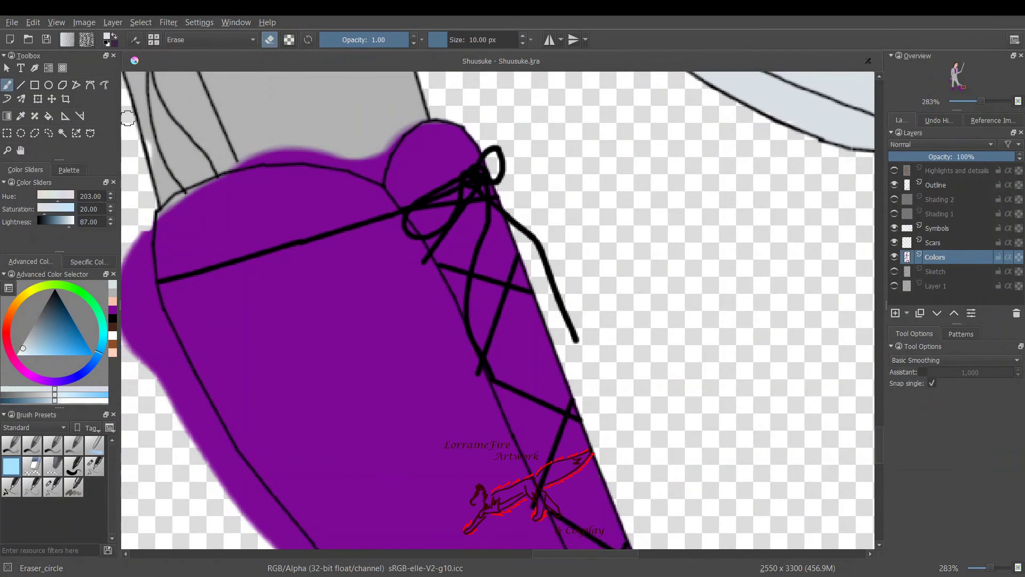
{"action": "mouse_move", "coordinate": [131, 230]}
{"action": "left_mouse_down"}
{"action": "mouse_move", "coordinate": [161, 384]}
{"action": "mouse_move", "coordinate": [208, 411]}
{"action": "mouse_move", "coordinate": [309, 545]}
{"action": "mouse_move", "coordinate": [161, 358]}
{"action": "left_mouse_up"}
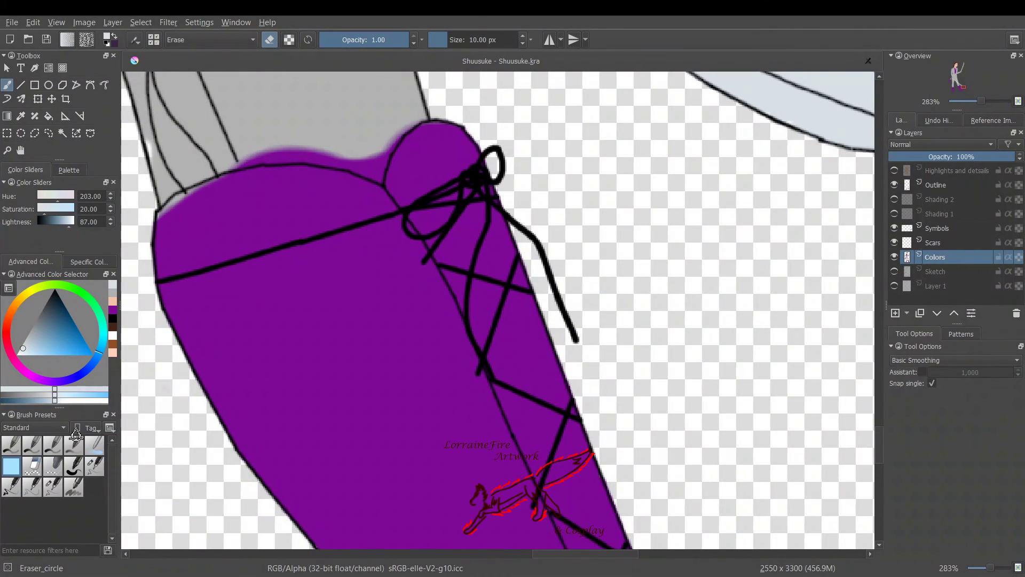
Cover the purple above the angled leg's boot cuff with gray and fill the cuff up to its outline with purple
{"action": "left_click", "coordinate": [94, 466]}
{"action": "left_click", "coordinate": [113, 293]}
{"action": "left_click_drag", "start_coordinate": [151, 142], "coordinate": [157, 160]}
{"action": "mouse_move", "coordinate": [236, 162]}
{"action": "left_mouse_down"}
{"action": "mouse_move", "coordinate": [394, 140]}
{"action": "mouse_move", "coordinate": [254, 151]}
{"action": "left_mouse_up"}
{"action": "left_click", "coordinate": [113, 310]}
{"action": "mouse_move", "coordinate": [162, 216]}
{"action": "left_mouse_down"}
{"action": "mouse_move", "coordinate": [259, 172]}
{"action": "mouse_move", "coordinate": [331, 177]}
{"action": "mouse_move", "coordinate": [382, 197]}
{"action": "left_mouse_up"}
Cover the purple overspill above the straight leg's scalloped boot top with gray
{"action": "left_click_drag", "start_coordinate": [576, 555], "coordinate": [419, 555]}
{"action": "left_click", "coordinate": [113, 293]}
{"action": "mouse_move", "coordinate": [350, 348]}
{"action": "left_mouse_down"}
{"action": "mouse_move", "coordinate": [383, 373]}
{"action": "mouse_move", "coordinate": [424, 361]}
{"action": "mouse_move", "coordinate": [405, 373]}
{"action": "mouse_move", "coordinate": [496, 376]}
{"action": "mouse_move", "coordinate": [571, 321]}
{"action": "left_mouse_up"}
Fill the gaps inside the straight leg's scalloped boot top with purple up to the outline
{"action": "left_click", "coordinate": [586, 386], "text": "ctrl"}
{"action": "mouse_move", "coordinate": [530, 373]}
{"action": "left_mouse_down"}
{"action": "mouse_move", "coordinate": [552, 346]}
{"action": "mouse_move", "coordinate": [620, 340]}
{"action": "mouse_move", "coordinate": [628, 377]}
{"action": "left_mouse_up"}
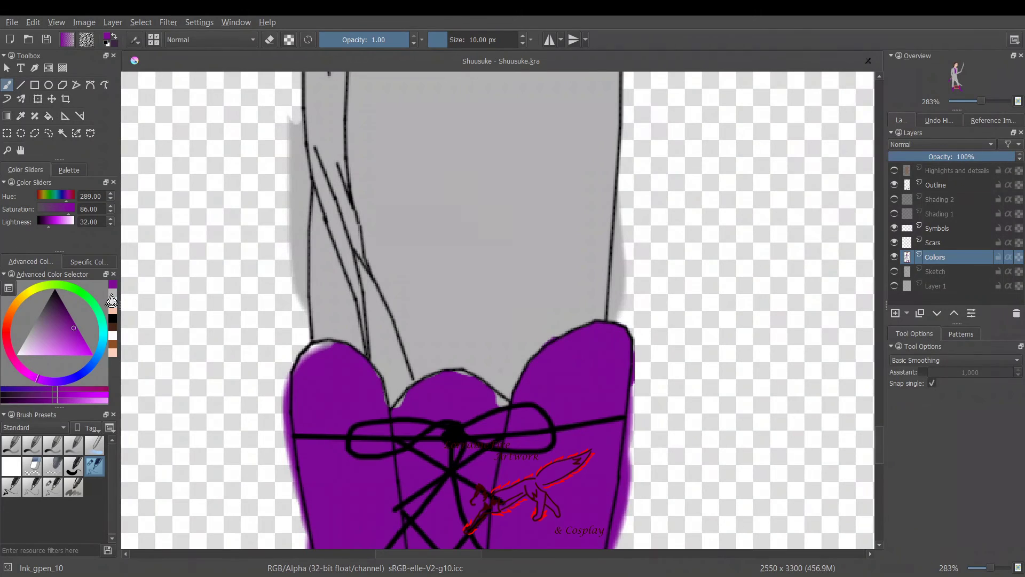
{"action": "left_click", "coordinate": [112, 300]}
{"action": "left_click", "coordinate": [316, 377], "text": "ctrl"}
{"action": "left_click_drag", "start_coordinate": [301, 375], "coordinate": [321, 347]}
{"action": "left_click", "coordinate": [113, 293]}
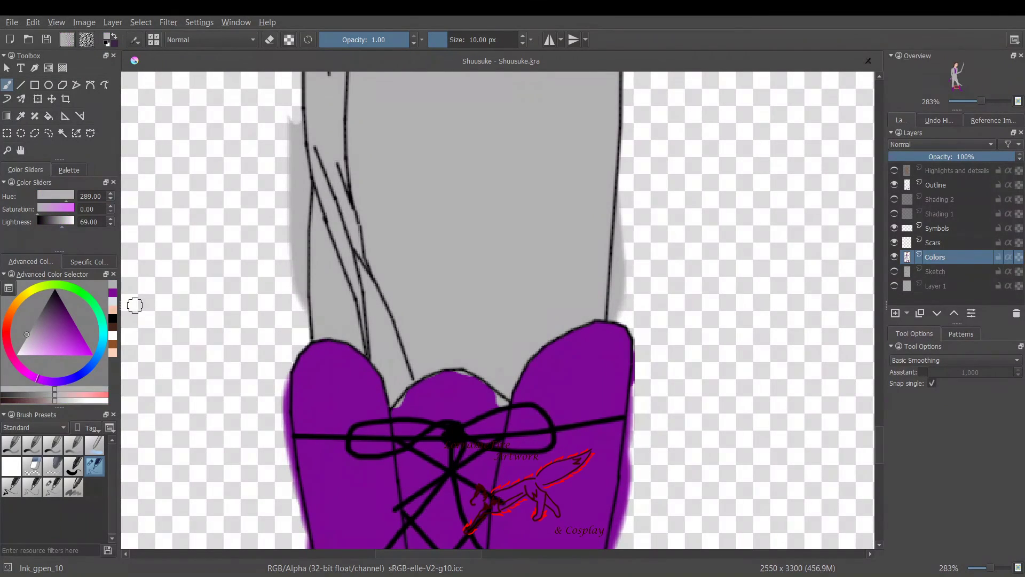
{"action": "left_click", "coordinate": [364, 387], "text": "ctrl"}
{"action": "left_click_drag", "start_coordinate": [404, 407], "coordinate": [440, 380]}
Erase the gray and purple overspill beside the straight lower leg and its boot top
{"action": "key", "text": "e"}
{"action": "mouse_move", "coordinate": [281, 108]}
{"action": "left_mouse_down"}
{"action": "mouse_move", "coordinate": [297, 297]}
{"action": "mouse_move", "coordinate": [281, 361]}
{"action": "mouse_move", "coordinate": [302, 545]}
{"action": "left_mouse_up"}
{"action": "mouse_move", "coordinate": [614, 256]}
{"action": "left_mouse_down"}
{"action": "mouse_move", "coordinate": [639, 341]}
{"action": "mouse_move", "coordinate": [634, 470]}
{"action": "left_mouse_up"}
{"action": "key", "text": "e"}
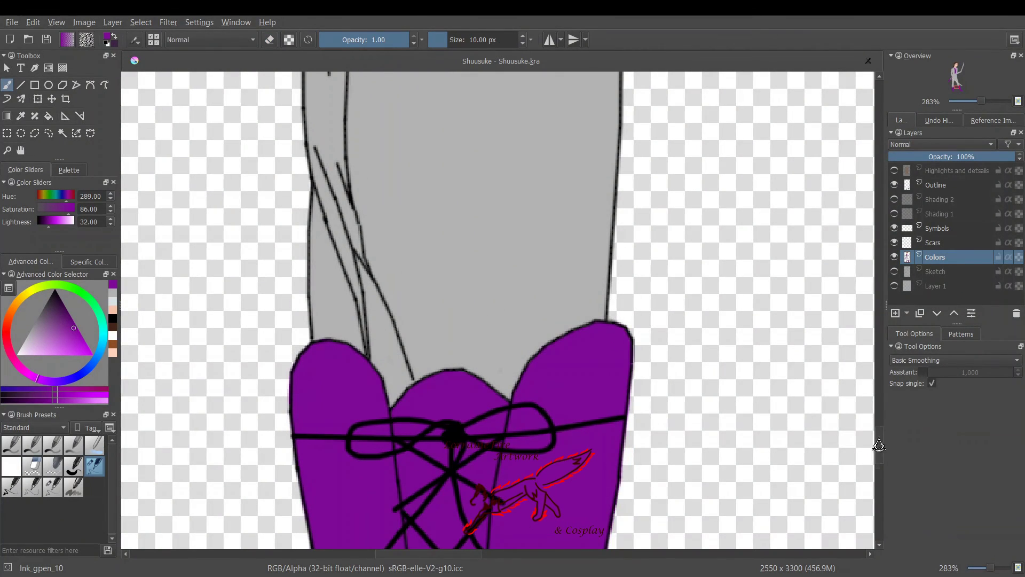
Erase the purple overspill along both sides of the straight leg's laced boot shaft
{"action": "left_click_drag", "start_coordinate": [879, 444], "coordinate": [879, 478]}
{"action": "left_click", "coordinate": [10, 462]}
{"action": "left_click_drag", "start_coordinate": [297, 133], "coordinate": [378, 545]}
{"action": "left_click_drag", "start_coordinate": [542, 546], "coordinate": [594, 232]}
{"action": "left_click_drag", "start_coordinate": [615, 136], "coordinate": [596, 226]}
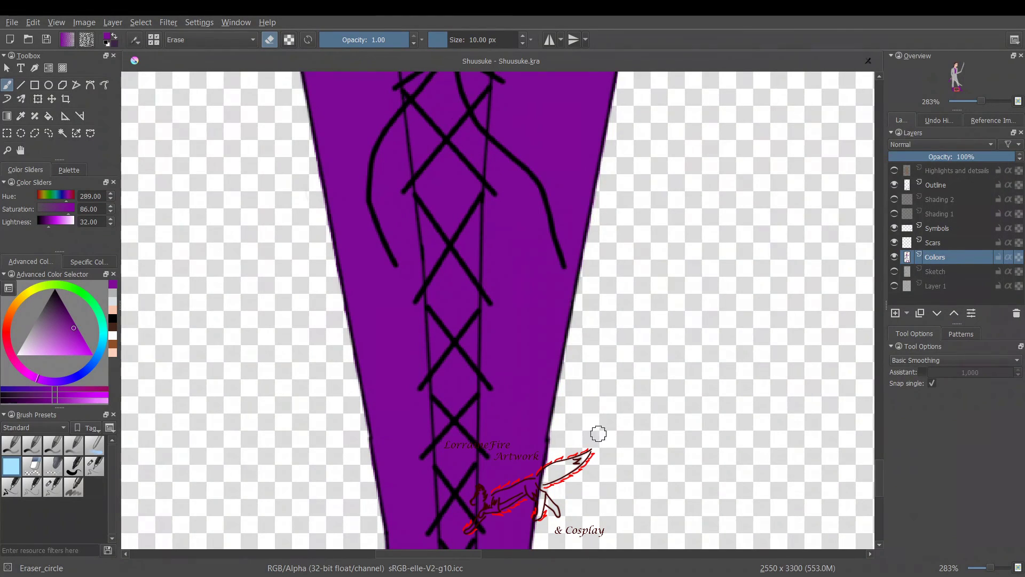
Erase the purple overspill along the back, laced front and toe of the angled leg's boot
{"action": "left_click_drag", "start_coordinate": [428, 554], "coordinate": [606, 554]}
{"action": "mouse_move", "coordinate": [159, 151]}
{"action": "left_mouse_down"}
{"action": "mouse_move", "coordinate": [233, 232]}
{"action": "mouse_move", "coordinate": [278, 341]}
{"action": "left_mouse_up"}
{"action": "left_click_drag", "start_coordinate": [204, 265], "coordinate": [228, 295]}
{"action": "mouse_move", "coordinate": [366, 368]}
{"action": "left_mouse_down"}
{"action": "mouse_move", "coordinate": [382, 398]}
{"action": "mouse_move", "coordinate": [398, 529]}
{"action": "mouse_move", "coordinate": [374, 534]}
{"action": "mouse_move", "coordinate": [374, 473]}
{"action": "left_mouse_up"}
{"action": "mouse_move", "coordinate": [256, 255]}
{"action": "left_mouse_down"}
{"action": "mouse_move", "coordinate": [376, 404]}
{"action": "mouse_move", "coordinate": [336, 407]}
{"action": "left_mouse_up"}
{"action": "mouse_move", "coordinate": [492, 112]}
{"action": "left_mouse_down"}
{"action": "mouse_move", "coordinate": [620, 382]}
{"action": "mouse_move", "coordinate": [692, 437]}
{"action": "mouse_move", "coordinate": [835, 463]}
{"action": "mouse_move", "coordinate": [828, 474]}
{"action": "mouse_move", "coordinate": [852, 529]}
{"action": "left_mouse_up"}
Fill the gap at the angled boot's toe with purple and erase the overspill below its sole
{"action": "key", "text": "slash"}
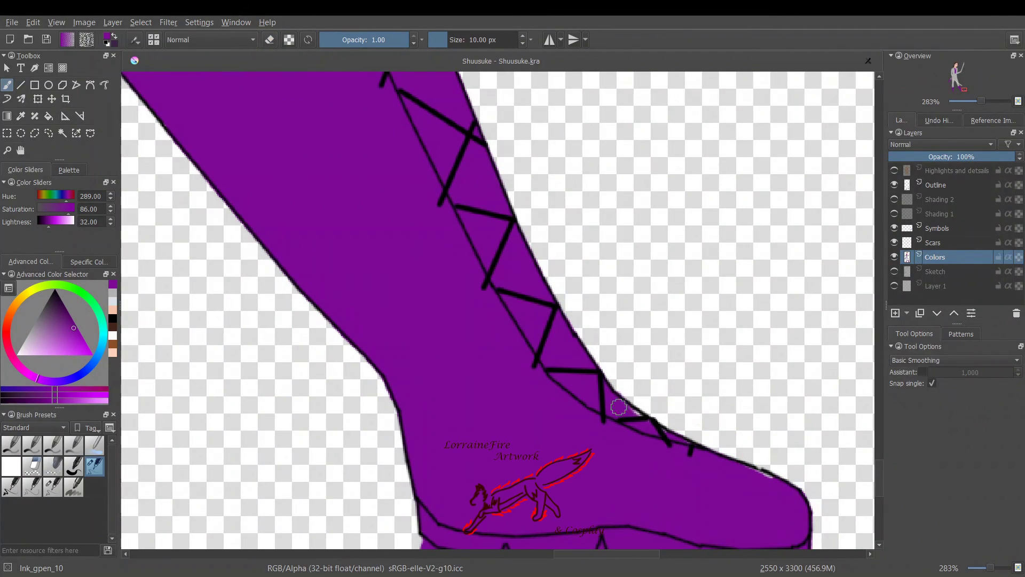
{"action": "scroll", "coordinate": [425, 408], "scroll_direction": "down", "scroll_amount": 3}
{"action": "key", "text": "slash"}
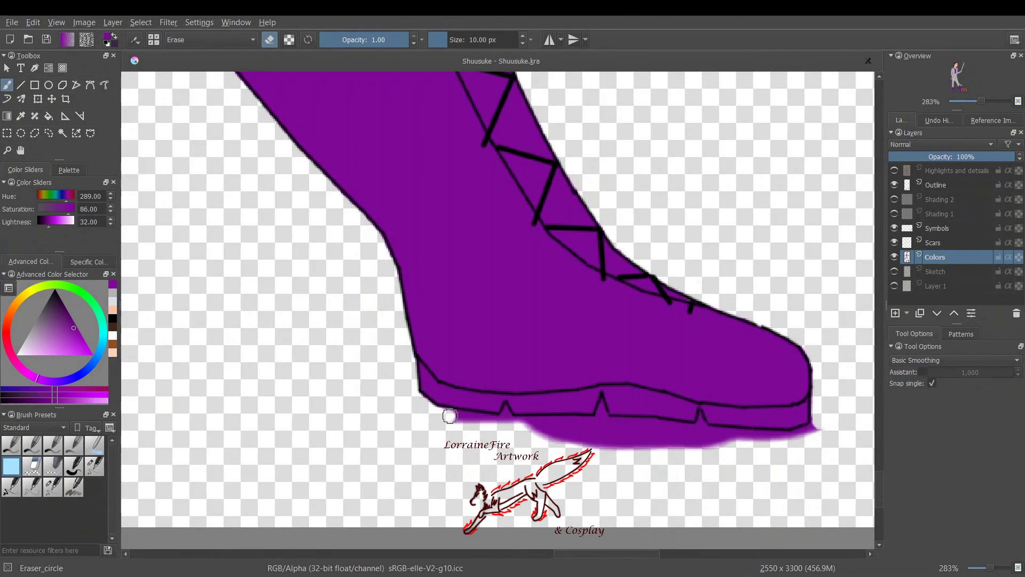
{"action": "mouse_move", "coordinate": [449, 416]}
{"action": "left_mouse_down"}
{"action": "mouse_move", "coordinate": [636, 448]}
{"action": "mouse_move", "coordinate": [801, 439]}
{"action": "mouse_move", "coordinate": [657, 428]}
{"action": "mouse_move", "coordinate": [701, 418]}
{"action": "left_mouse_up"}
{"action": "key", "text": "slash"}
Erase the purple overspill on both sides of the straight leg's boot around the ankle and foot
{"action": "mouse_move", "coordinate": [616, 554]}
{"action": "left_mouse_down"}
{"action": "mouse_move", "coordinate": [611, 564]}
{"action": "mouse_move", "coordinate": [446, 556]}
{"action": "left_mouse_up"}
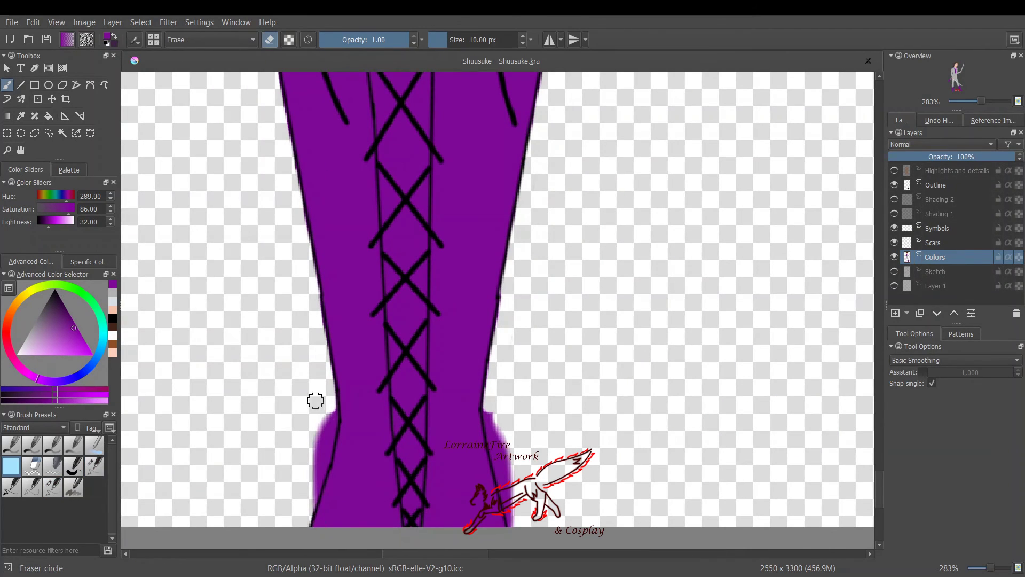
{"action": "left_click_drag", "start_coordinate": [329, 411], "coordinate": [317, 427]}
{"action": "mouse_move", "coordinate": [489, 406]}
{"action": "left_mouse_down"}
{"action": "mouse_move", "coordinate": [513, 525]}
{"action": "mouse_move", "coordinate": [571, 554]}
{"action": "mouse_move", "coordinate": [561, 554]}
{"action": "left_mouse_up"}
Erase the overspill around the lower ends of both hanging ribbon tails and make the Outline layer active
{"action": "key", "text": "ctrl+minus"}
{"action": "key", "text": "ctrl+minus"}
{"action": "key", "text": "ctrl+minus"}
{"action": "key", "text": "ctrl+minus"}
{"action": "key", "text": "ctrl+minus"}
{"action": "key", "text": "ctrl+minus"}
{"action": "key", "text": "ctrl+minus"}
{"action": "key", "text": "ctrl+plus"}
{"action": "key", "text": "ctrl+plus"}
{"action": "key", "text": "ctrl+plus"}
{"action": "key", "text": "ctrl+plus"}
{"action": "left_click_drag", "start_coordinate": [455, 553], "coordinate": [377, 555]}
{"action": "left_click_drag", "start_coordinate": [879, 449], "coordinate": [877, 354]}
{"action": "key", "text": "ctrl+plus"}
{"action": "key", "text": "ctrl+plus"}
{"action": "mouse_move", "coordinate": [446, 554]}
{"action": "left_mouse_down"}
{"action": "mouse_move", "coordinate": [401, 556]}
{"action": "mouse_move", "coordinate": [428, 555]}
{"action": "left_mouse_up"}
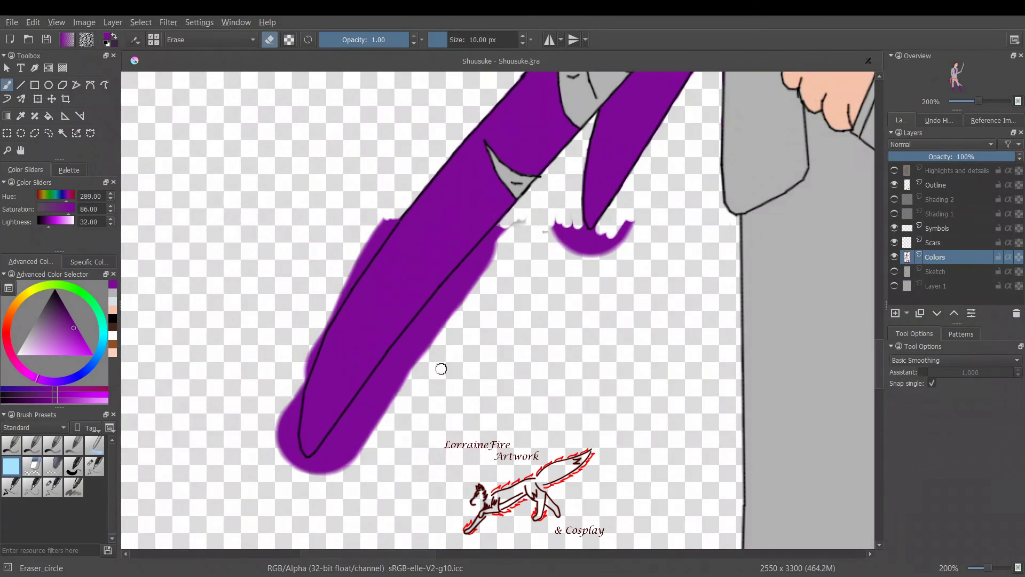
{"action": "mouse_move", "coordinate": [559, 236]}
{"action": "left_mouse_down"}
{"action": "mouse_move", "coordinate": [580, 229]}
{"action": "mouse_move", "coordinate": [588, 245]}
{"action": "mouse_move", "coordinate": [622, 240]}
{"action": "left_mouse_up"}
{"action": "mouse_move", "coordinate": [315, 470]}
{"action": "left_mouse_down"}
{"action": "mouse_move", "coordinate": [465, 267]}
{"action": "mouse_move", "coordinate": [421, 331]}
{"action": "mouse_move", "coordinate": [392, 412]}
{"action": "mouse_move", "coordinate": [432, 340]}
{"action": "left_mouse_up"}
{"action": "mouse_move", "coordinate": [296, 453]}
{"action": "left_mouse_down"}
{"action": "mouse_move", "coordinate": [284, 408]}
{"action": "mouse_move", "coordinate": [373, 229]}
{"action": "mouse_move", "coordinate": [320, 271]}
{"action": "left_mouse_up"}
{"action": "left_click", "coordinate": [913, 186]}
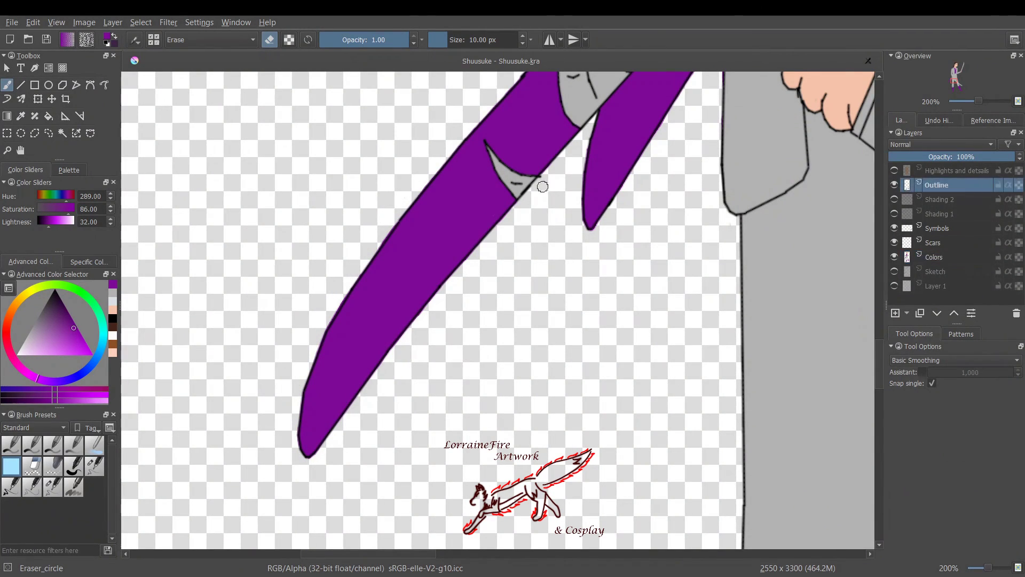
Make the Colors layer active and save the drawing with the whole figure in view
{"action": "left_click", "coordinate": [953, 258]}
{"action": "key", "text": "ctrl+minus"}
{"action": "key", "text": "ctrl+minus"}
{"action": "key", "text": "ctrl+minus"}
{"action": "key", "text": "ctrl+minus"}
{"action": "key", "text": "ctrl+minus"}
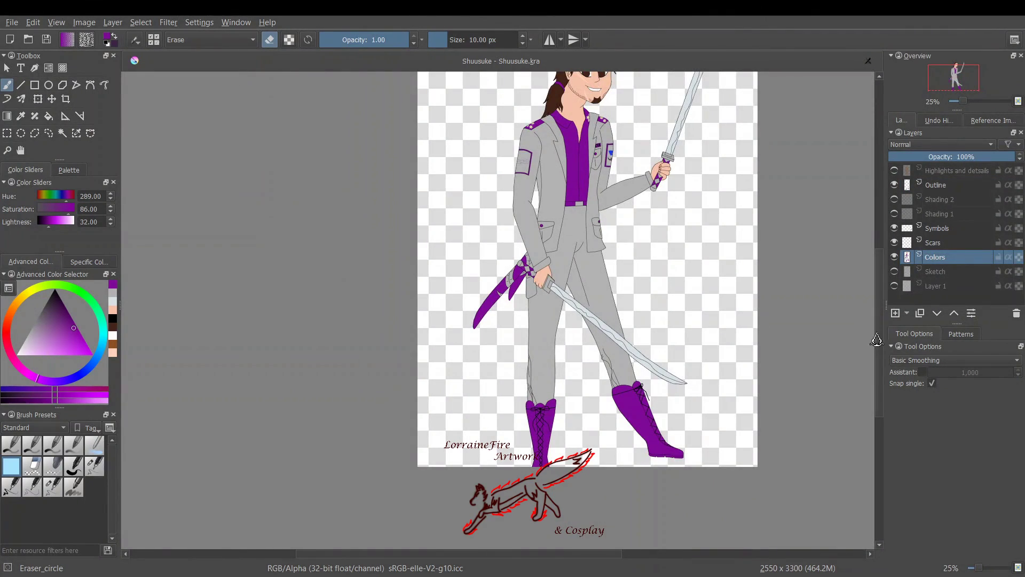
{"action": "left_click_drag", "start_coordinate": [881, 339], "coordinate": [881, 318]}
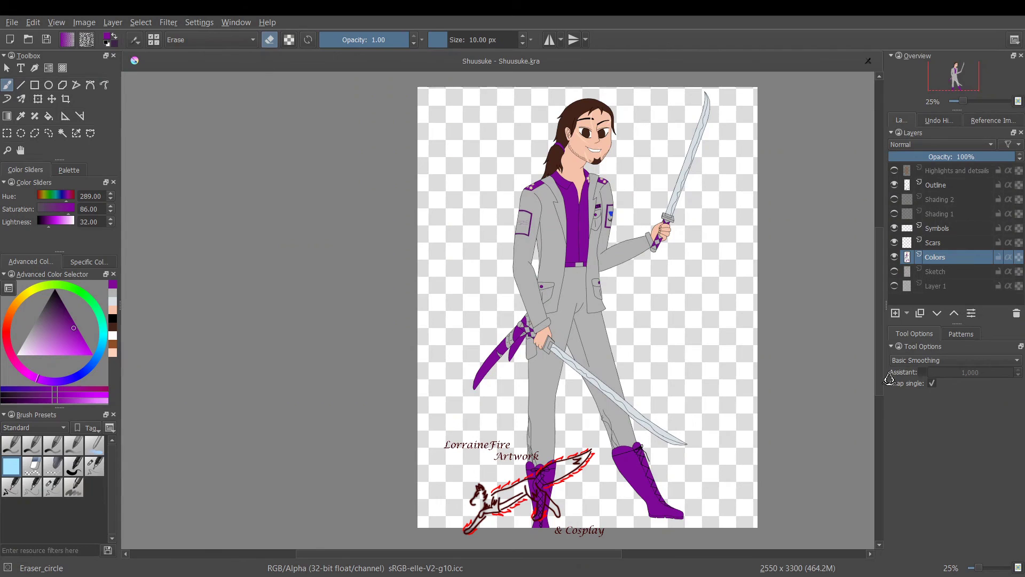
{"action": "left_click", "coordinate": [45, 45]}
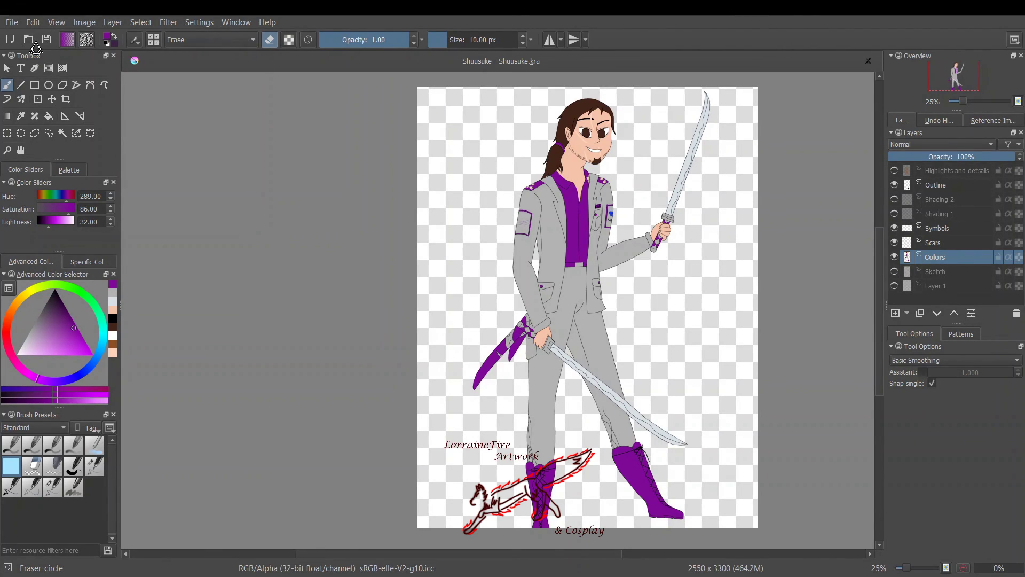